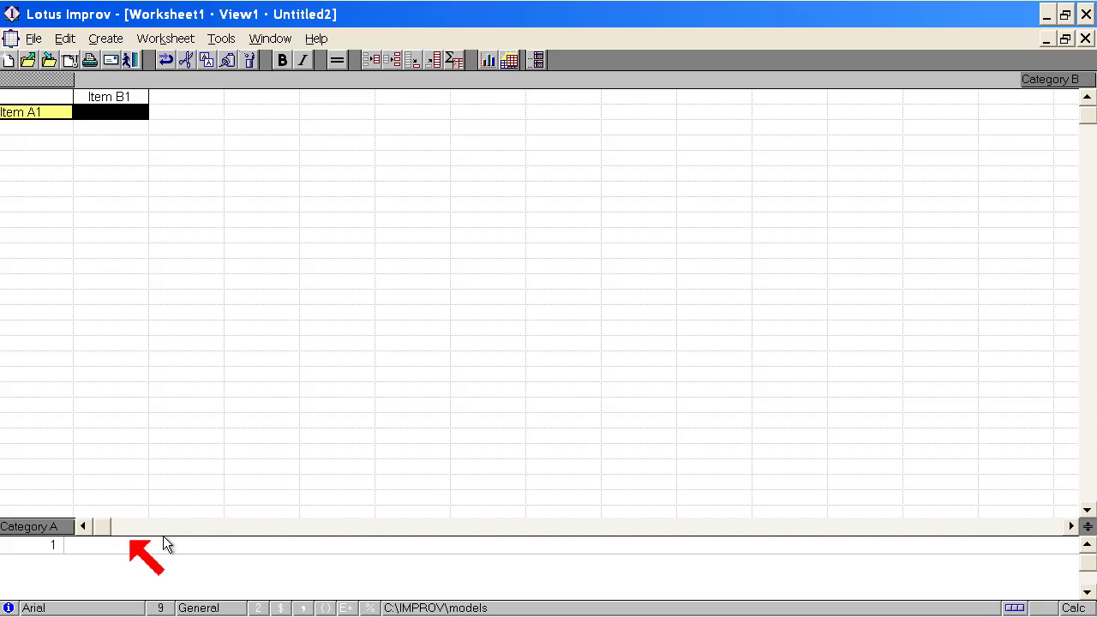
Step: Enlarge the formula pane slightly by raising the divider between it and the worksheet grid
drag(1087, 526, 1087, 508)
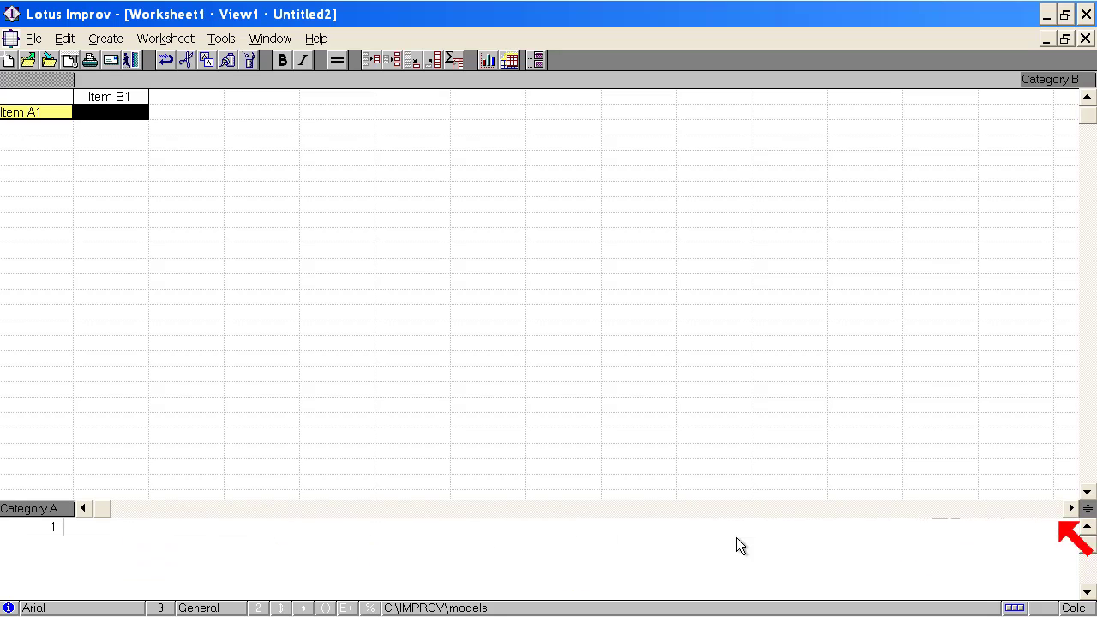
click(93, 529)
text(daadasd)
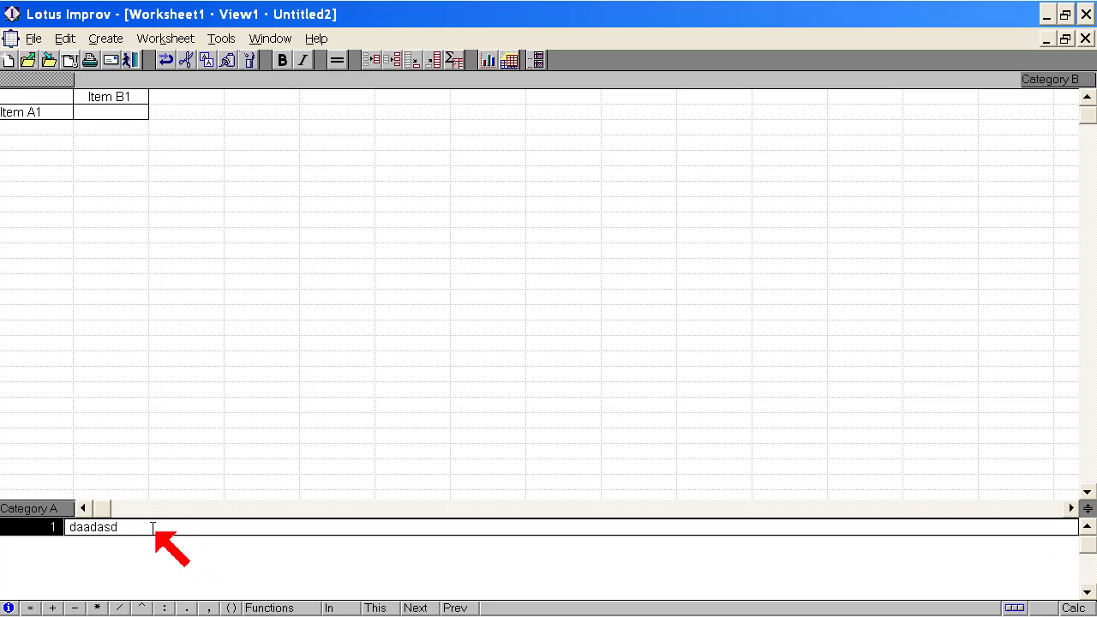
drag(152, 529, 69, 528)
key(Delete)
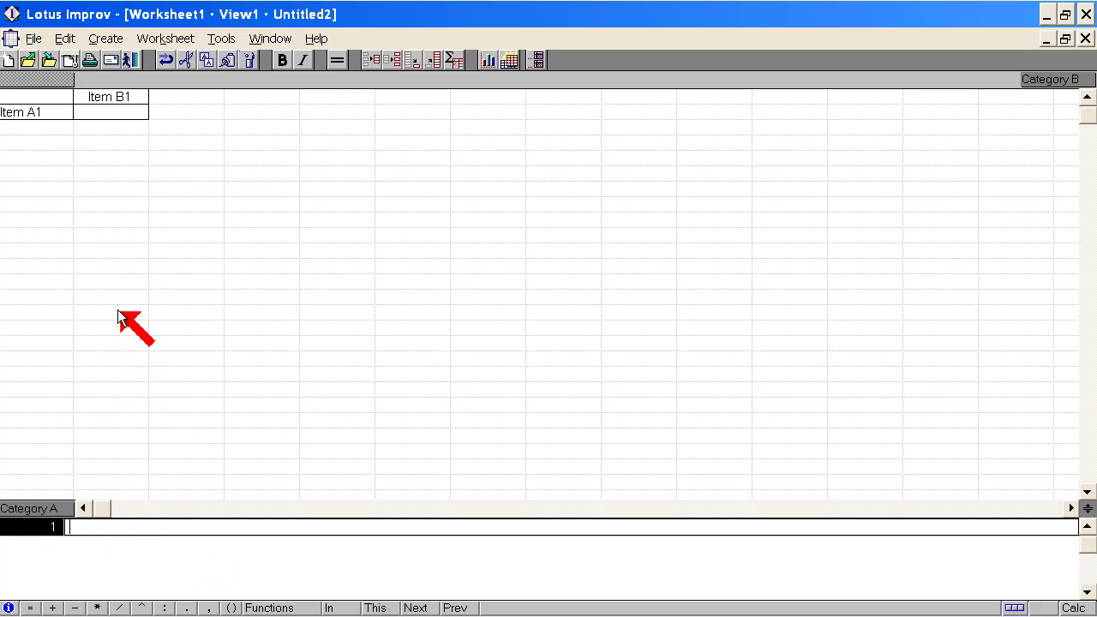
click(38, 112)
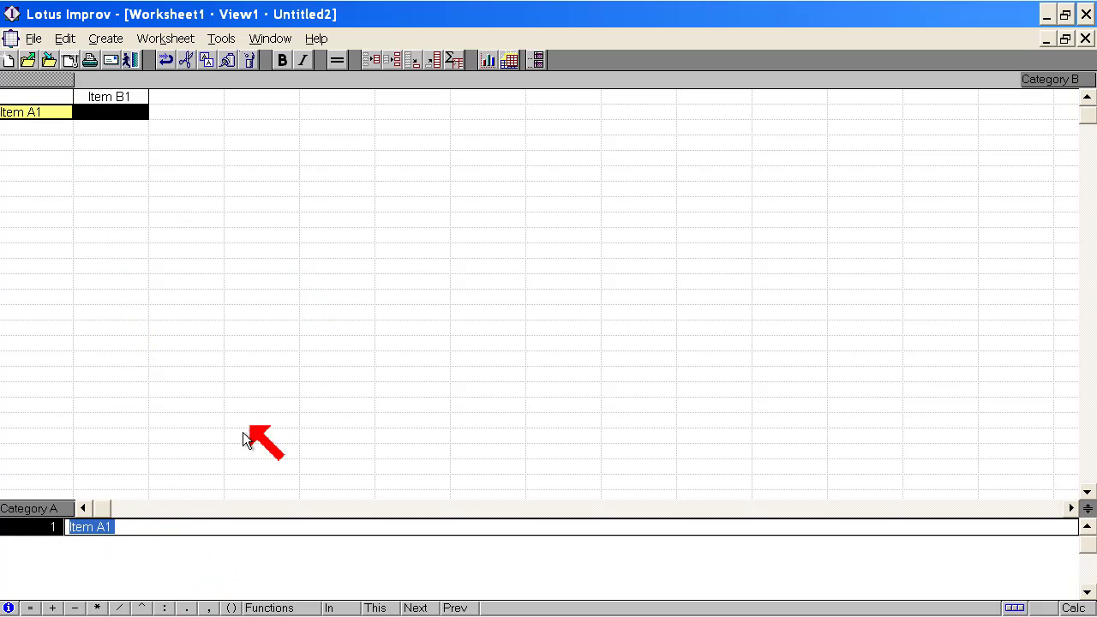
key(BackSpace)
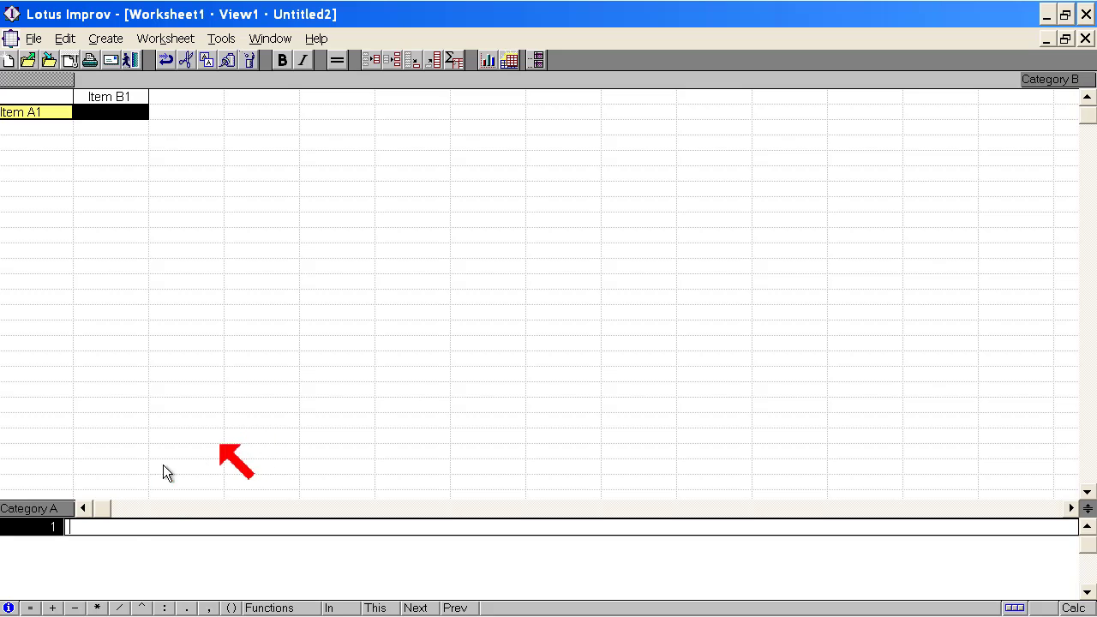
key(Escape)
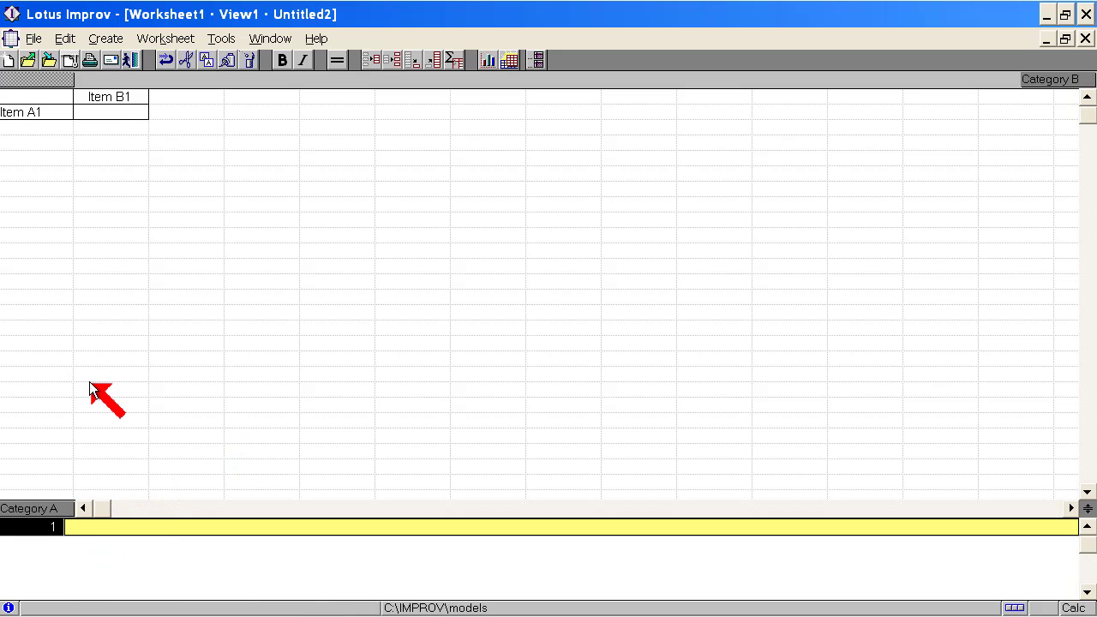
click(60, 112)
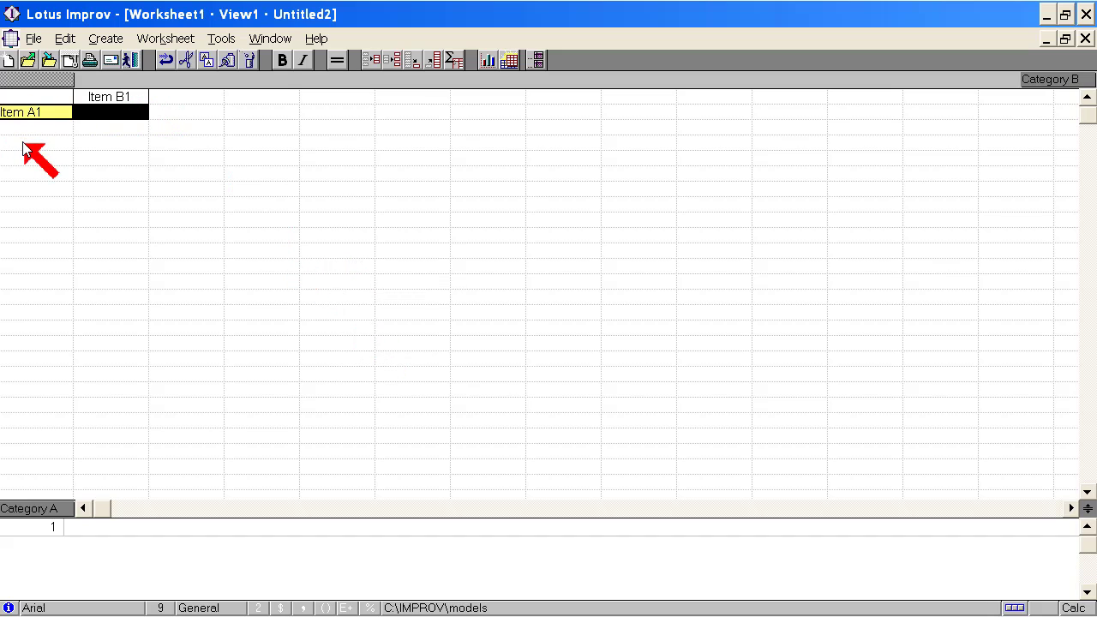
Step: Rename the column item Item B1 as Jan and extend the month series across the columns through Dec
click(107, 96)
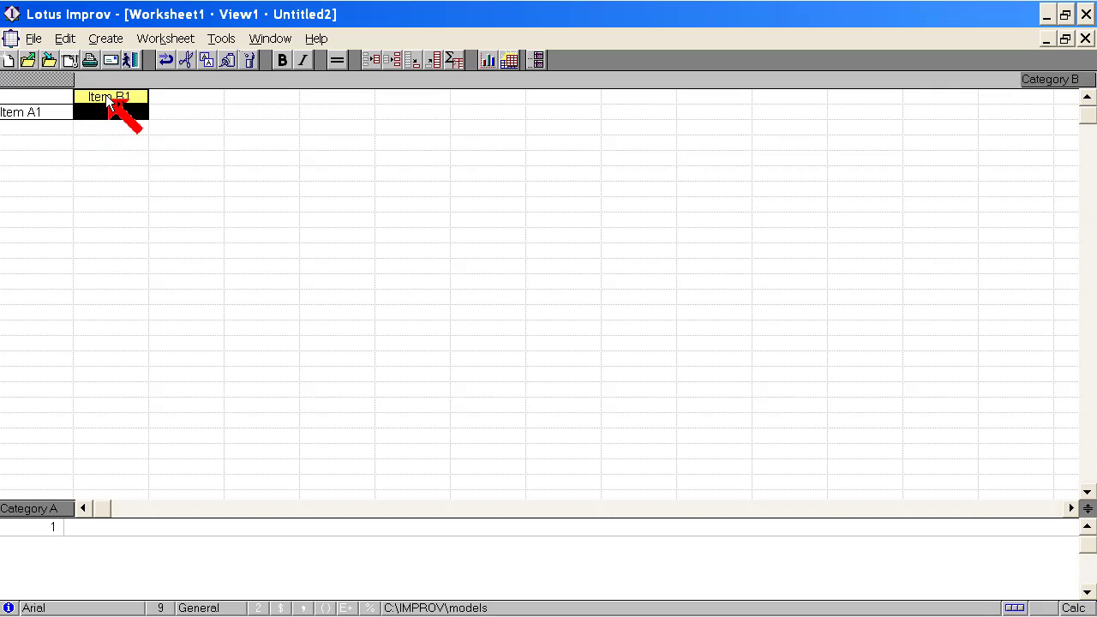
text(Jan)
key(Return)
drag(136, 99, 941, 105)
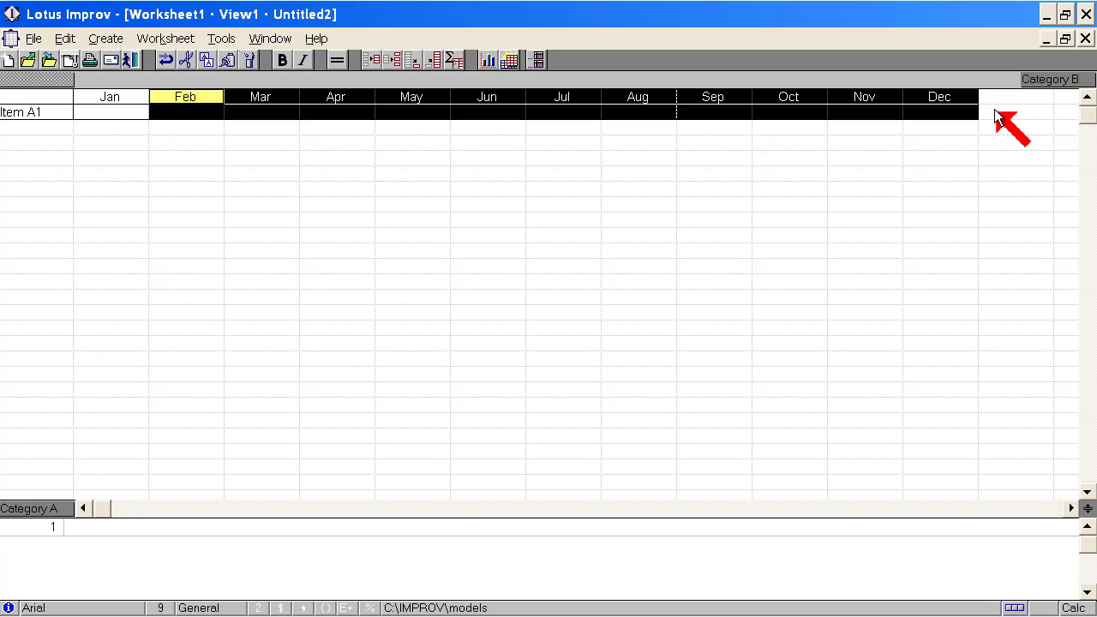
Step: Rename the row item Item A1 as 2019 and extend the year series down the rows through 2025
click(26, 112)
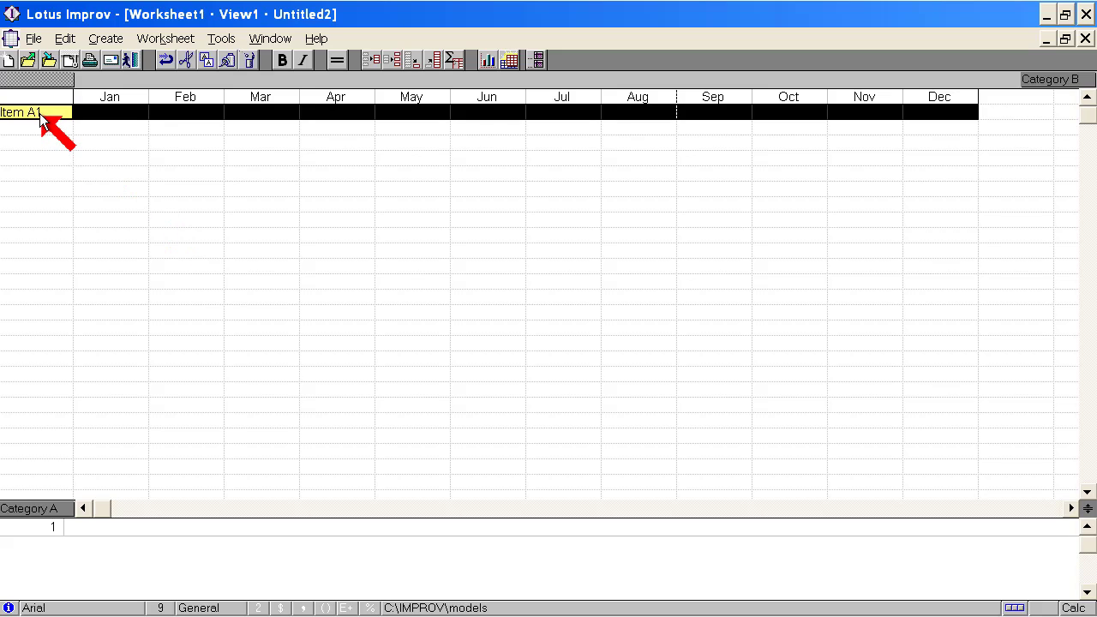
text(2019)
key(Return)
drag(40, 120, 42, 210)
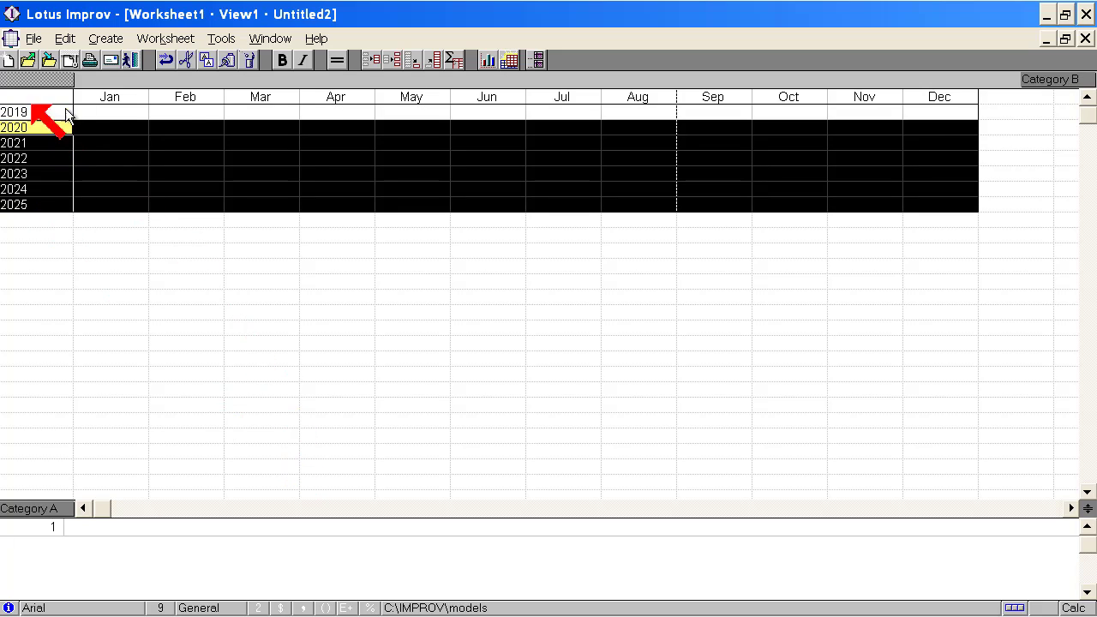
click(39, 114)
click(41, 129)
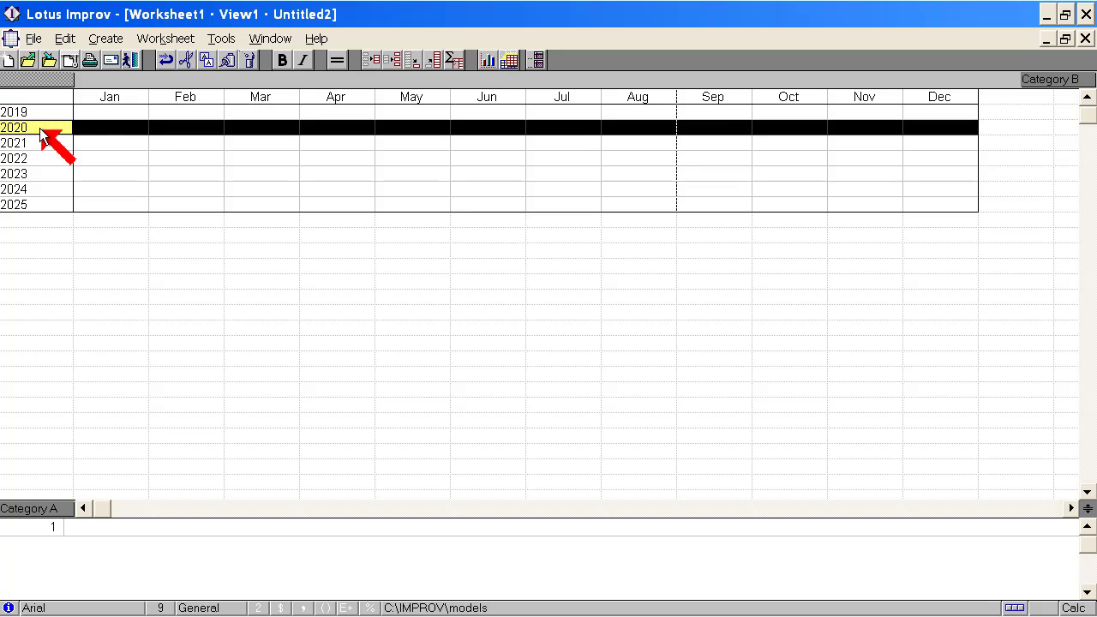
click(43, 144)
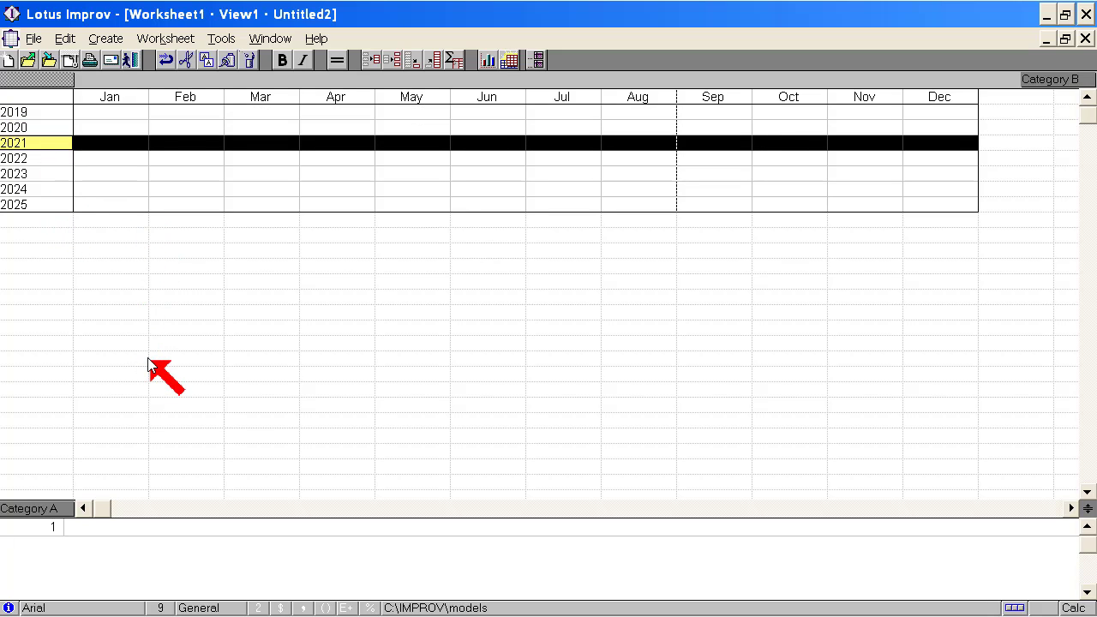
click(111, 160)
Step: Enter 123 in the Feb 2022 cell and 33 in the Mar 2020 cell
click(209, 161)
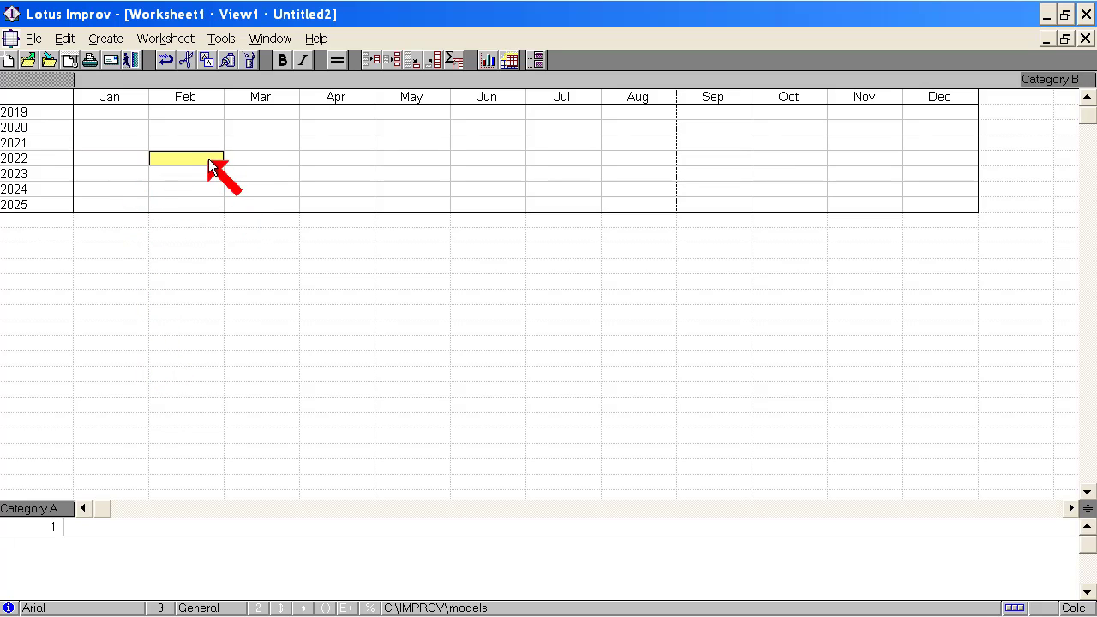
text(123123)
key(Return)
click(273, 127)
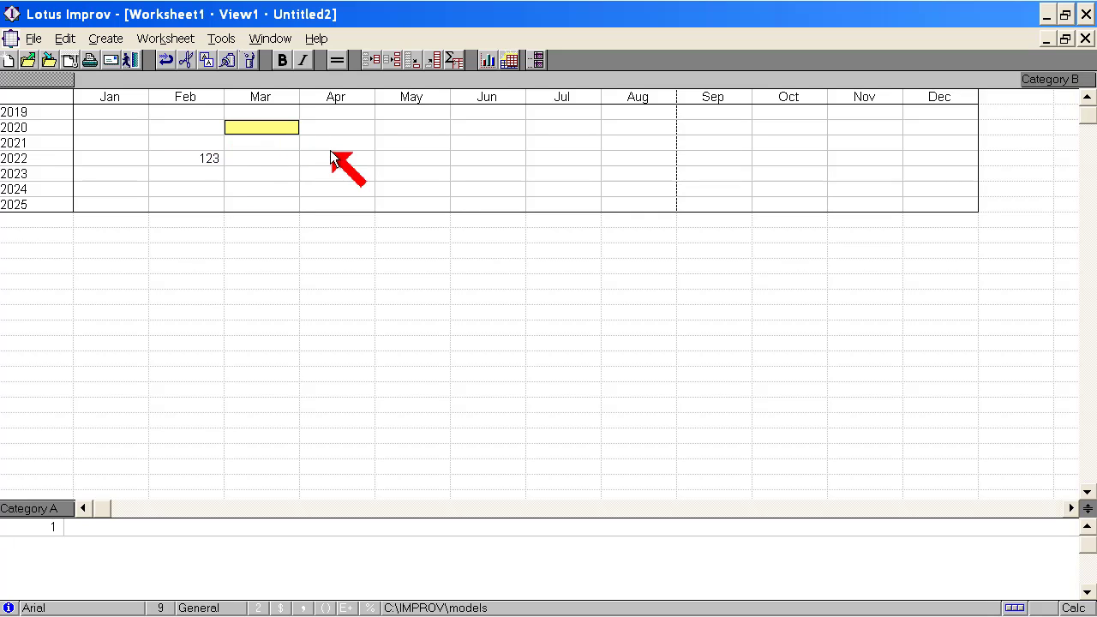
text(33)
key(Return)
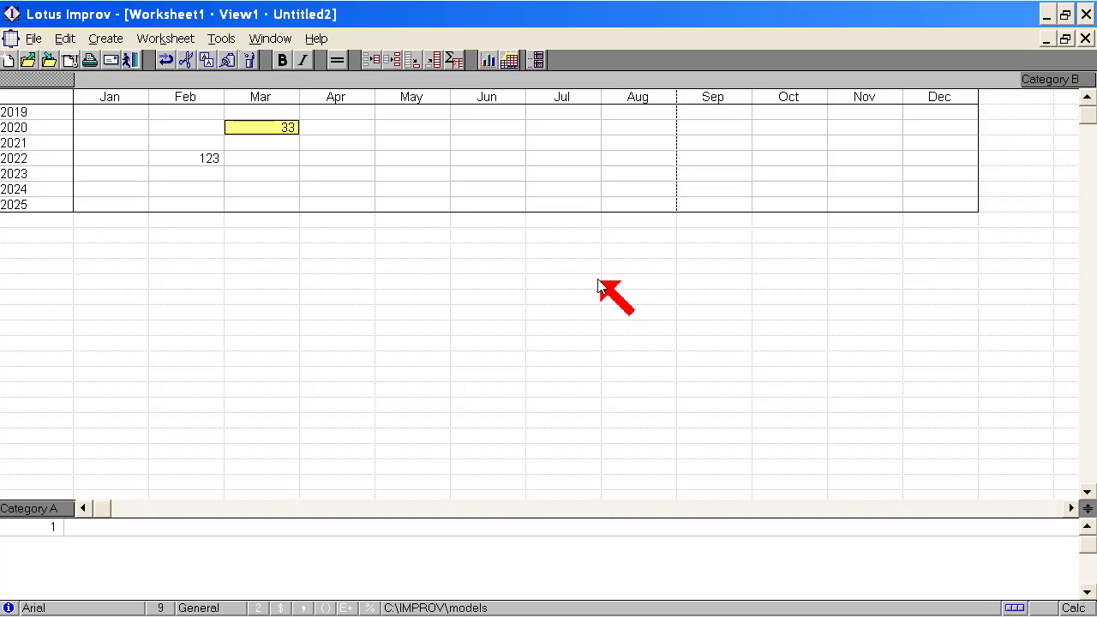
Step: Add a new column item after Dec and name it Year Total
click(945, 99)
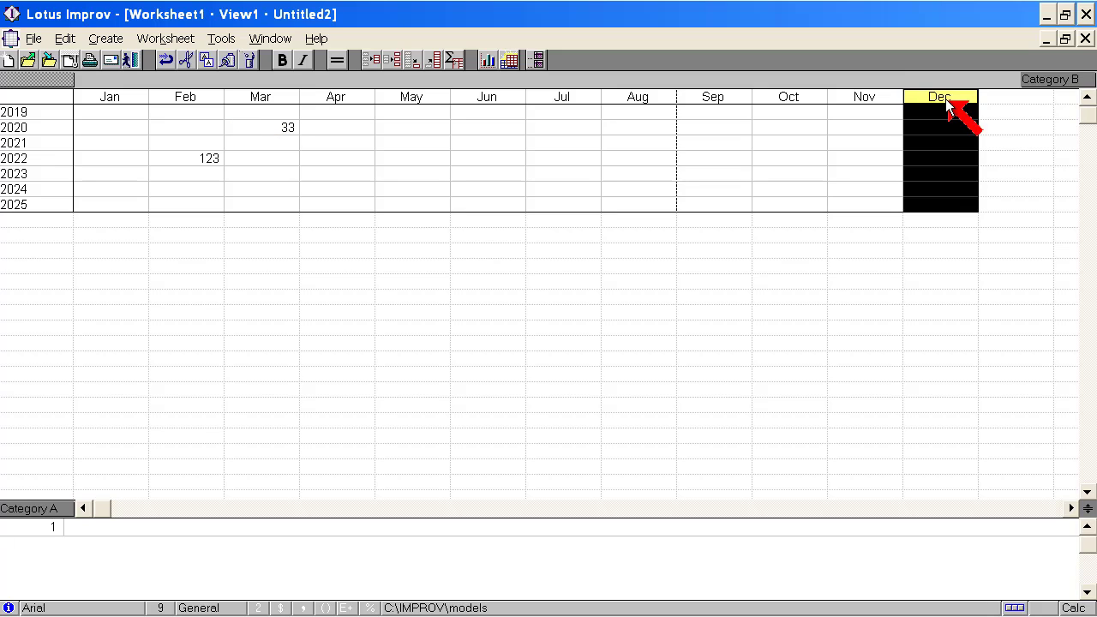
key(Return)
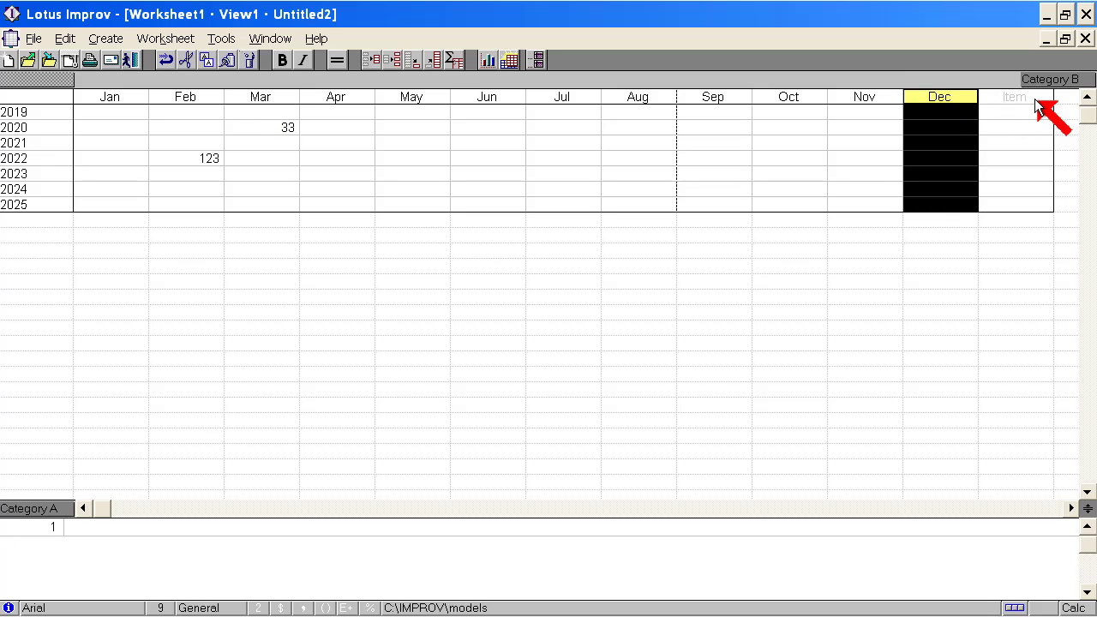
click(1035, 100)
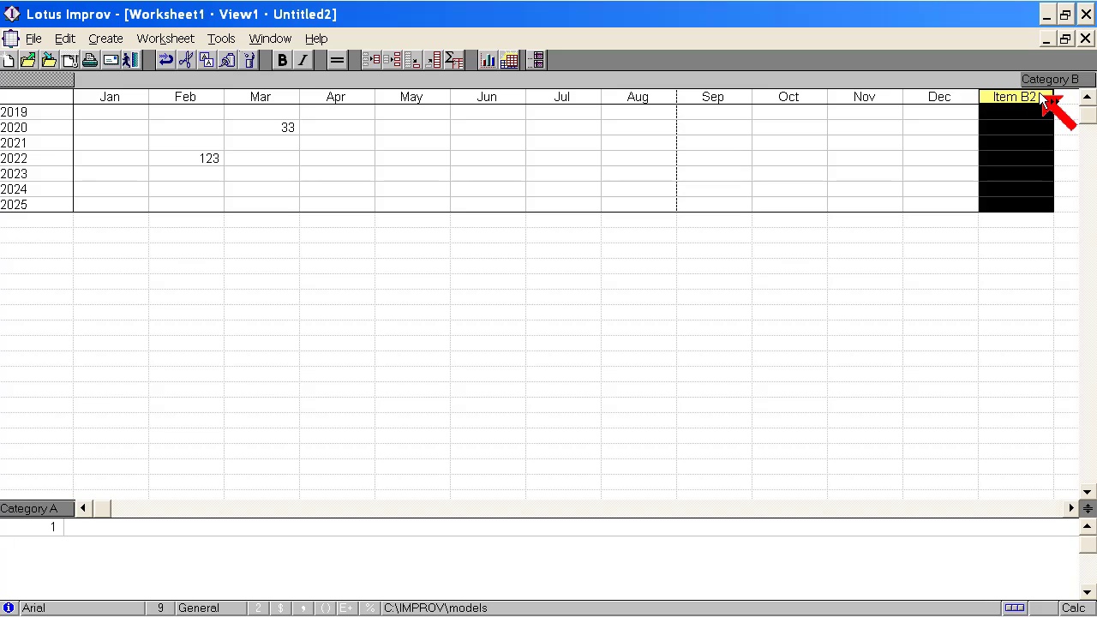
text(Year Total)
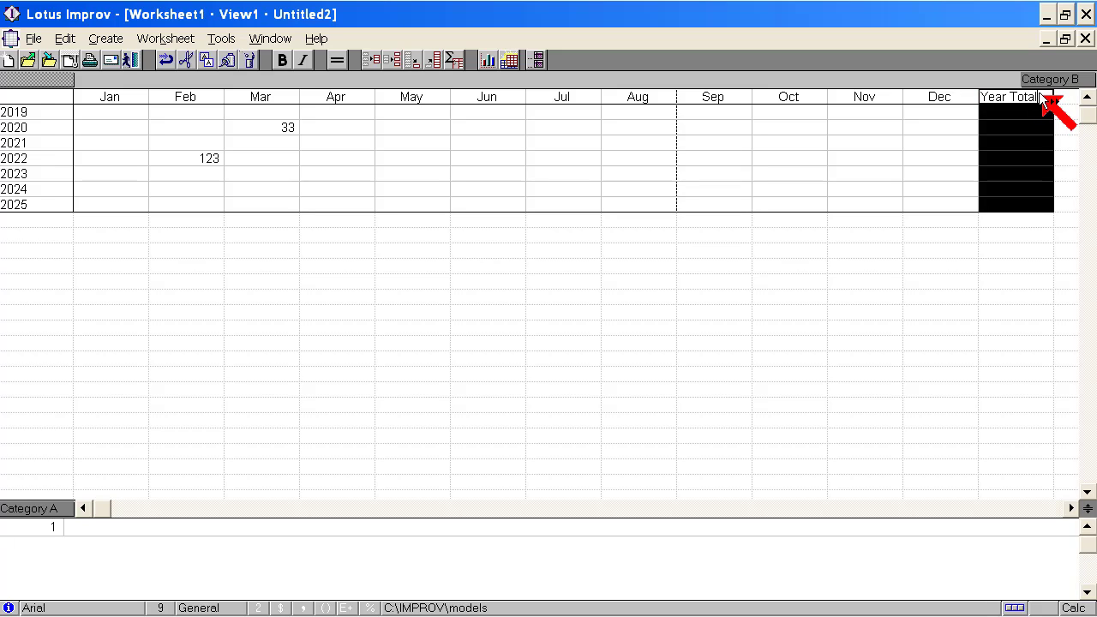
key(Return)
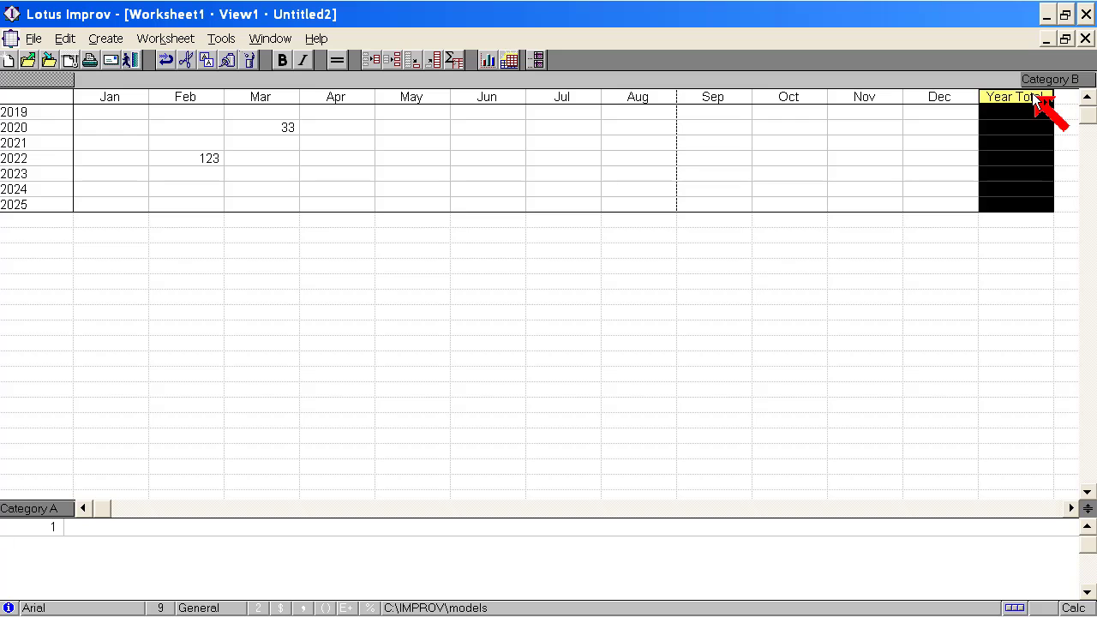
Step: Define the formula Year Total = sum(Jan .. Dec) for the Year Total column
text(= sum()
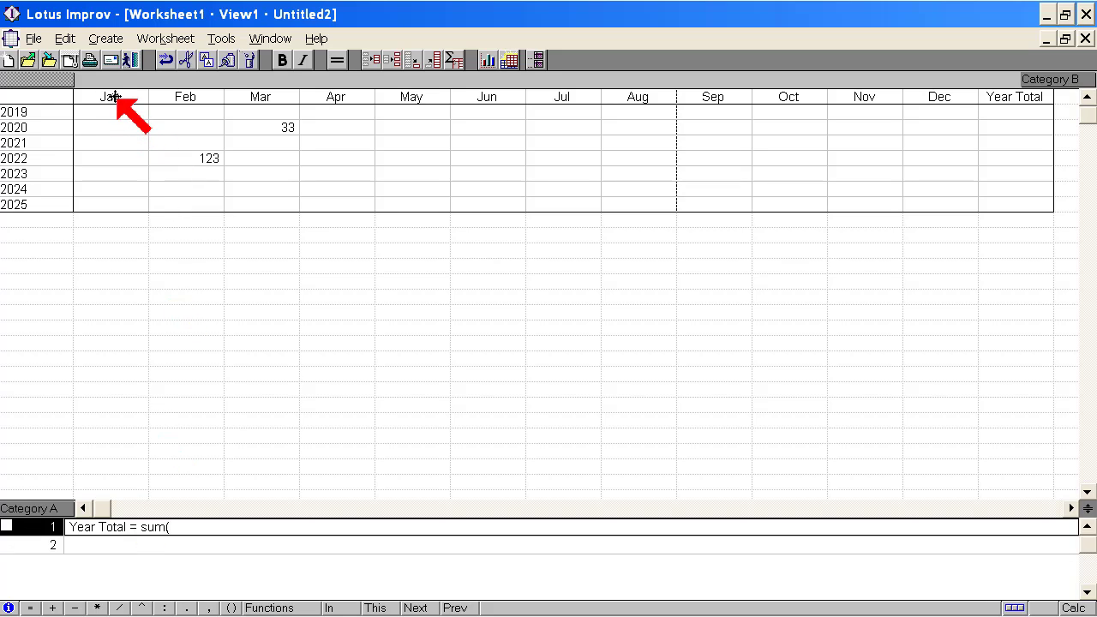
drag(114, 97, 931, 100)
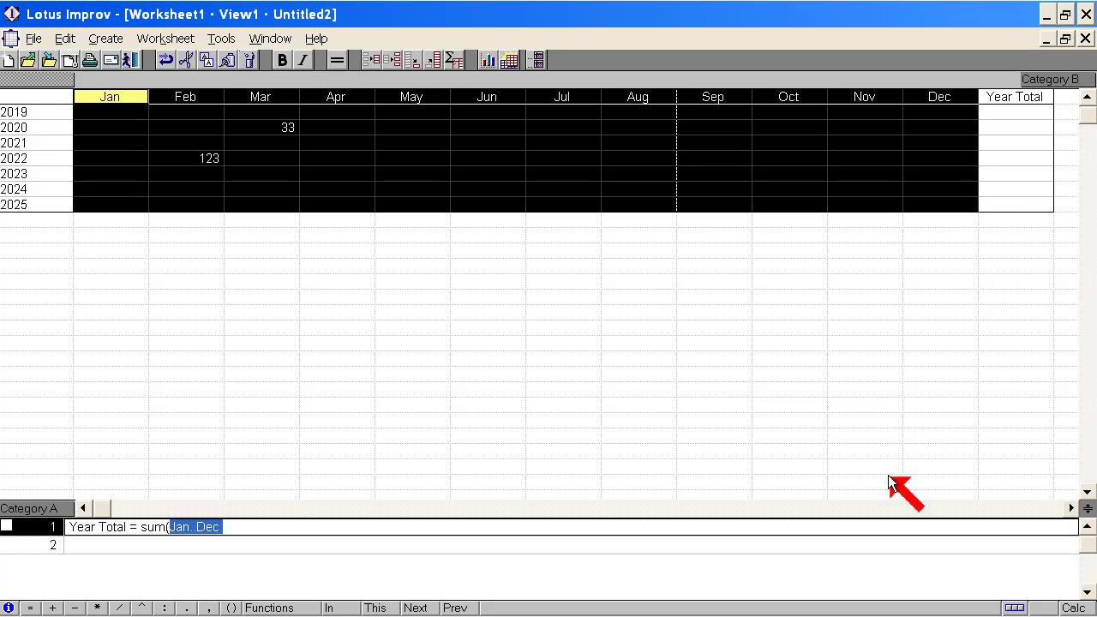
text())
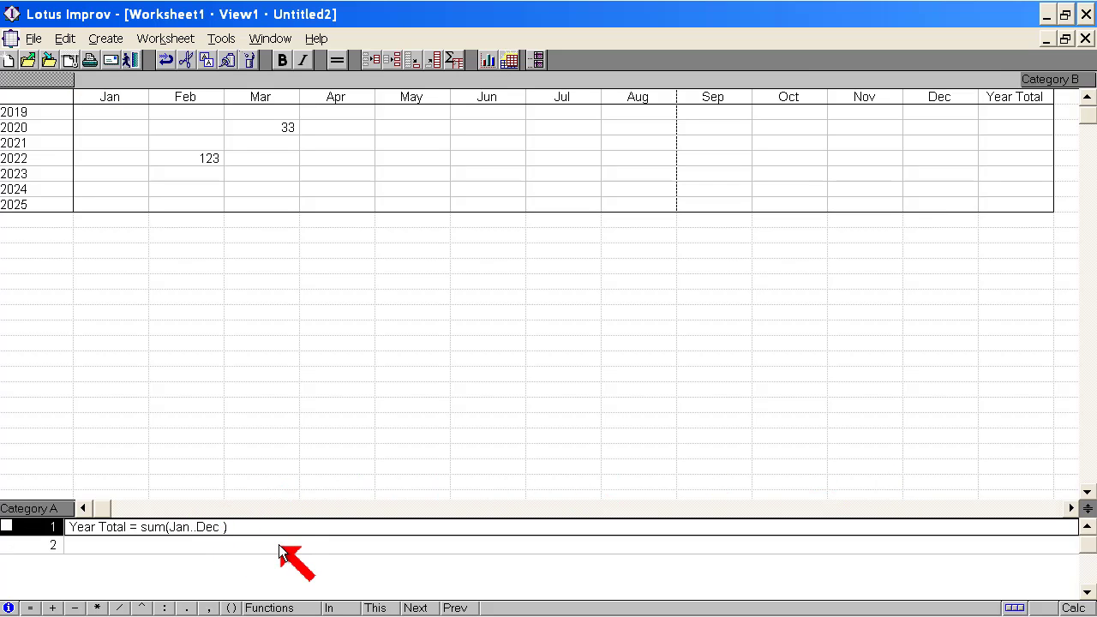
key(Return)
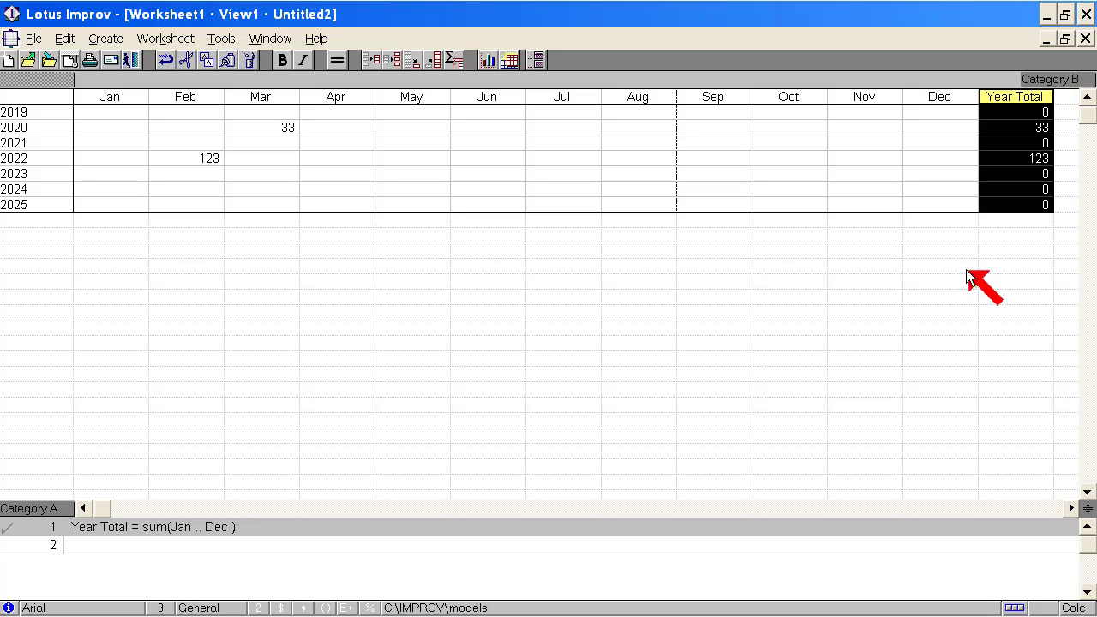
Step: Examine how the Year Total formula relates to a December cell, the 2021 total cell and the whole total column
click(940, 142)
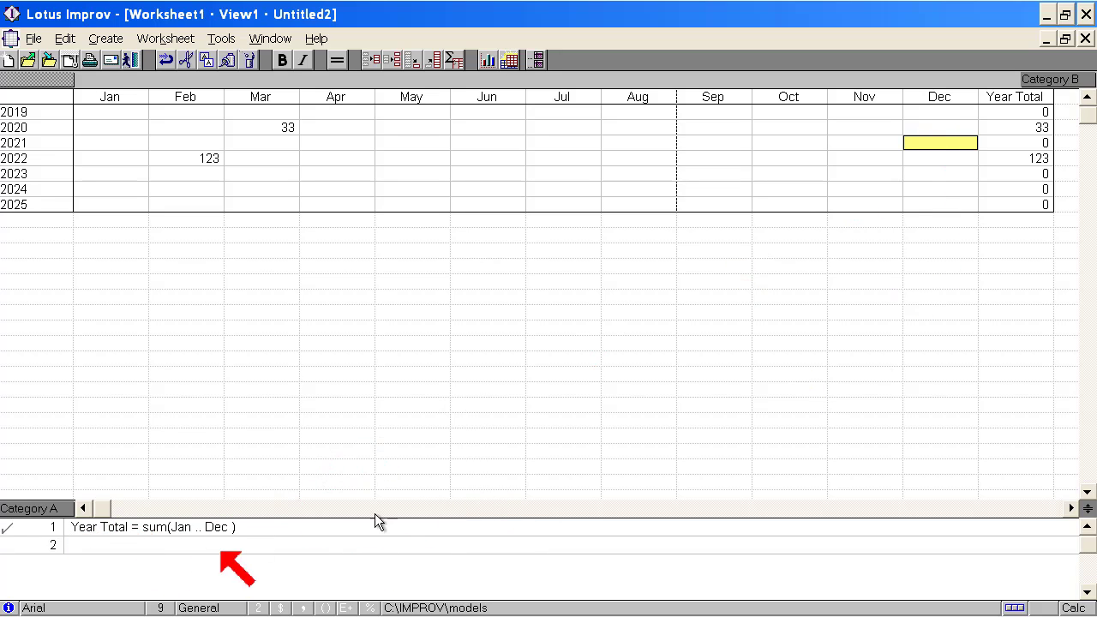
click(1040, 144)
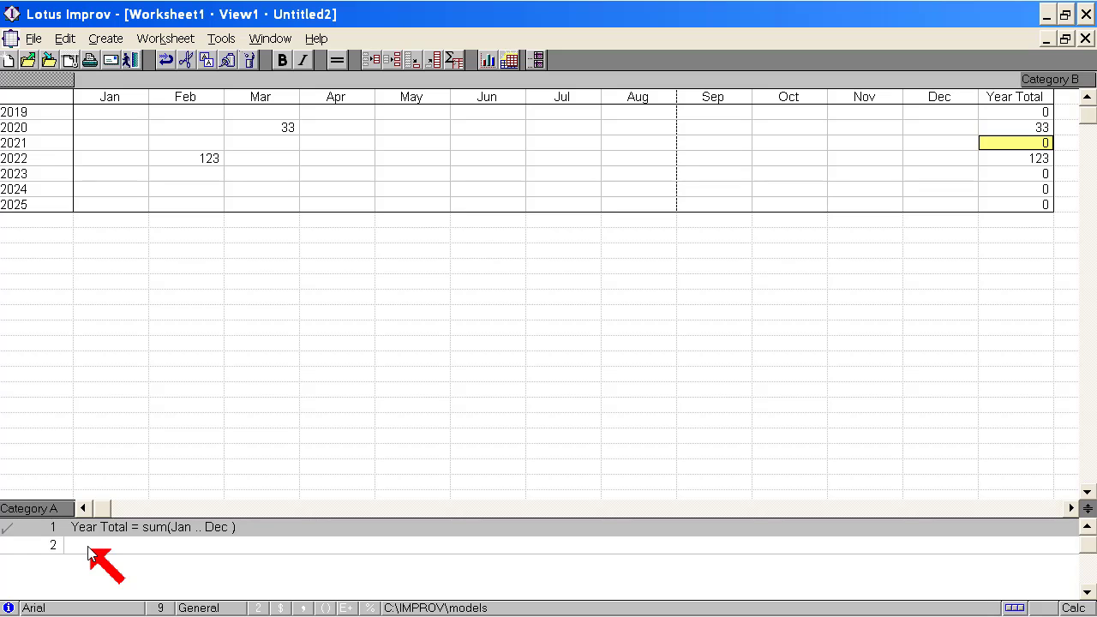
click(111, 528)
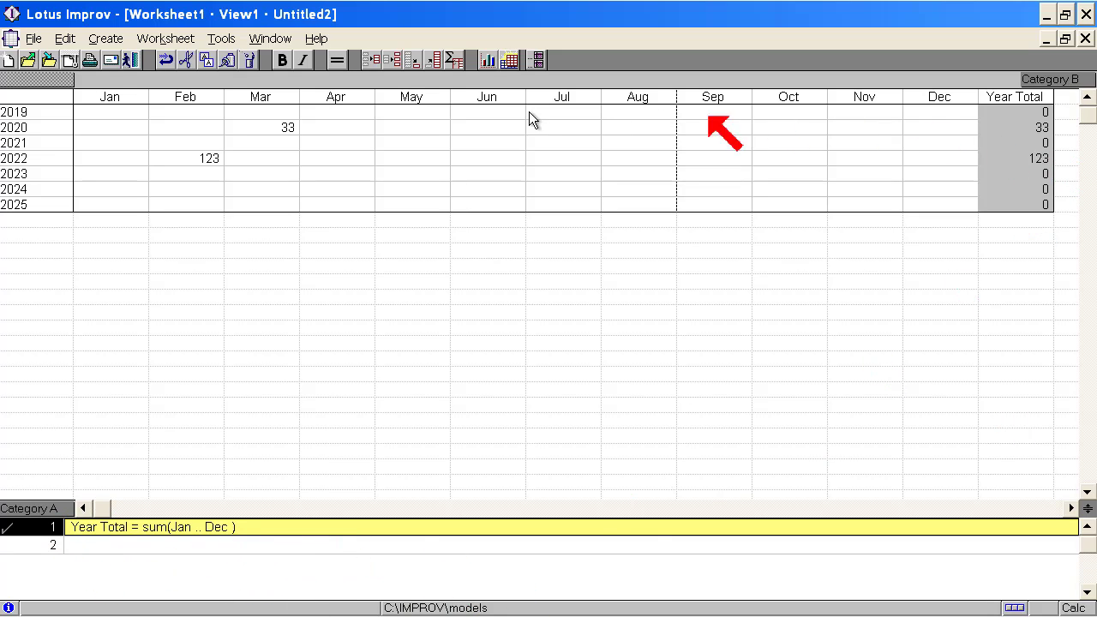
click(1042, 143)
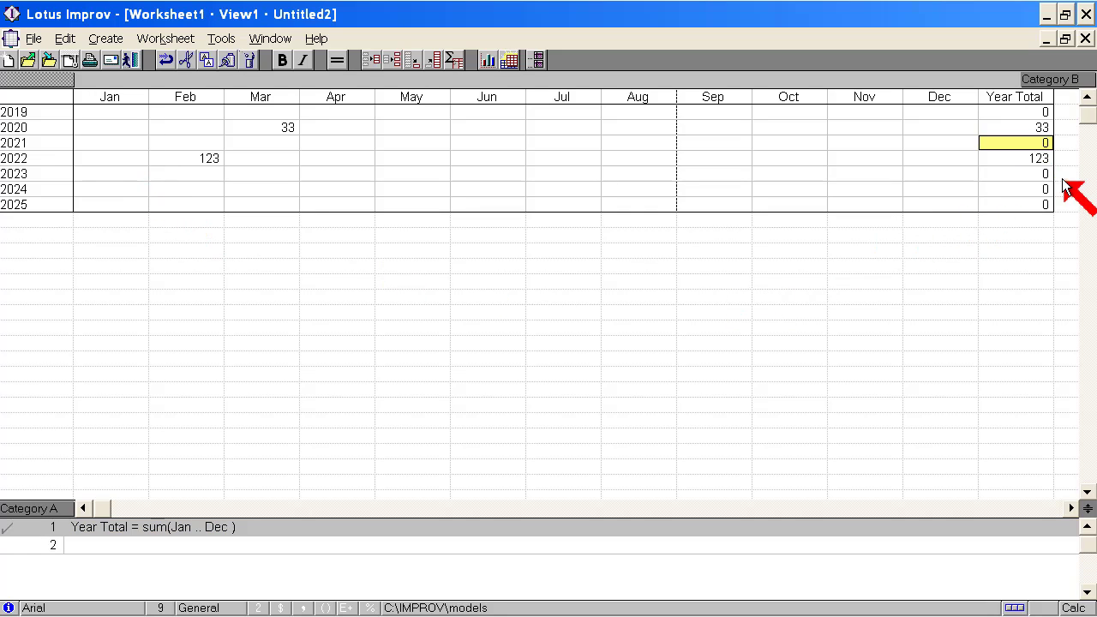
Step: Override the calculated Year Total for 2020 with 55, viewing the explanation before accepting the overlap, and compare with the 2022 and 2025 totals
click(1038, 128)
text(55)
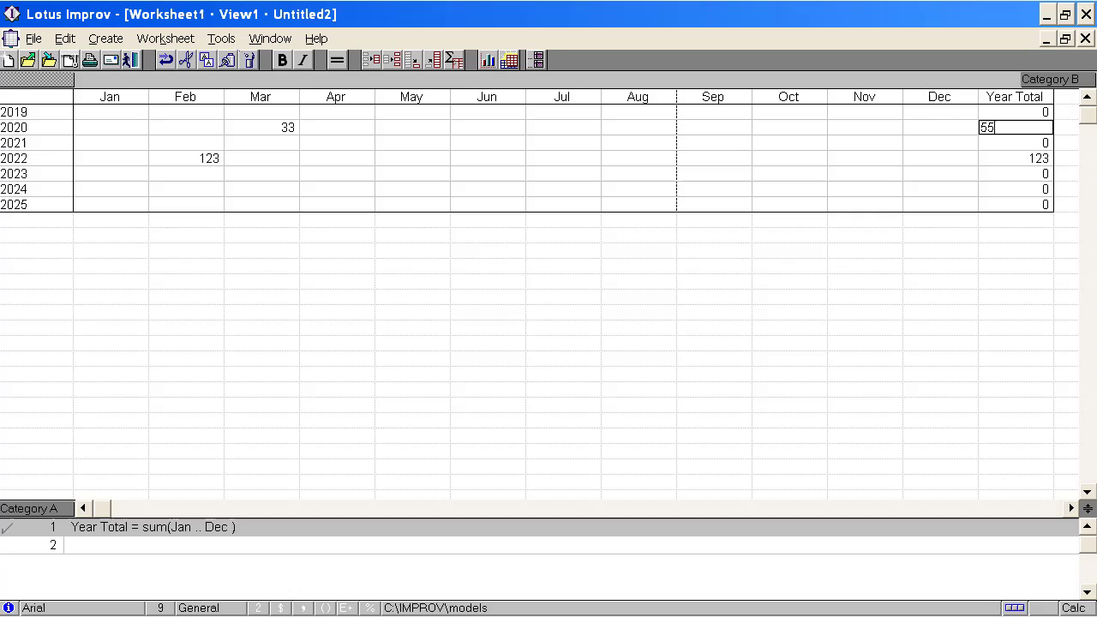
key(Return)
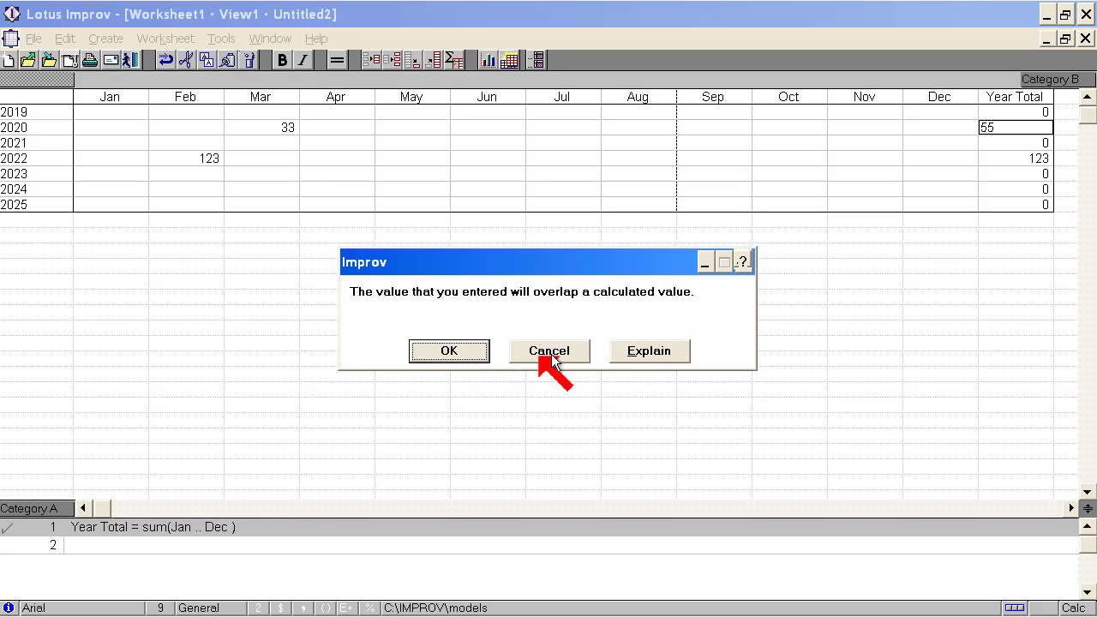
click(645, 360)
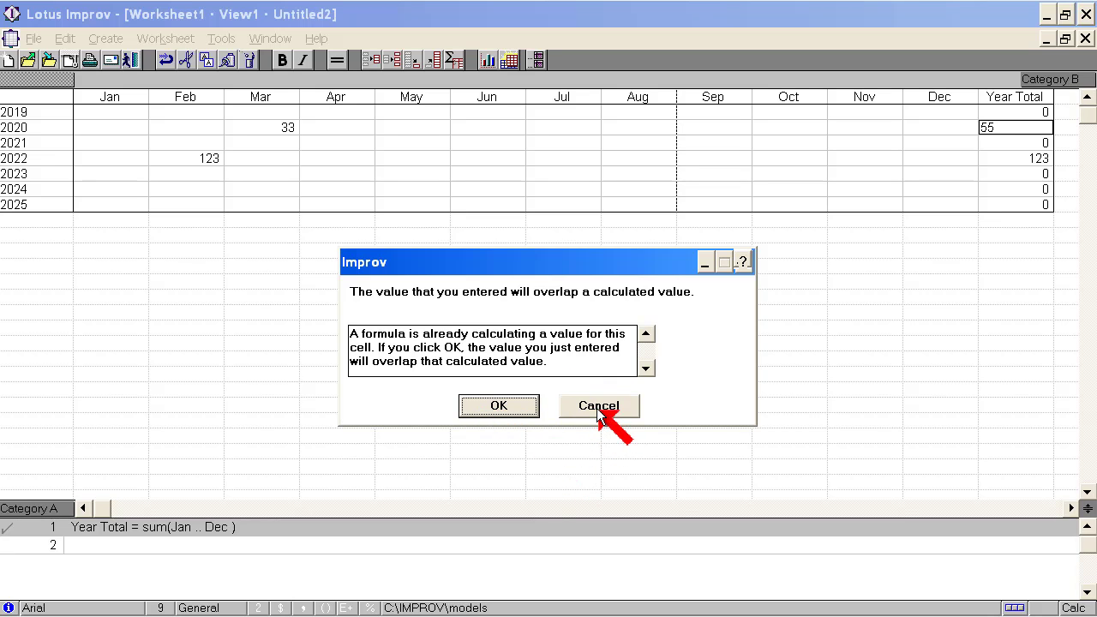
click(502, 407)
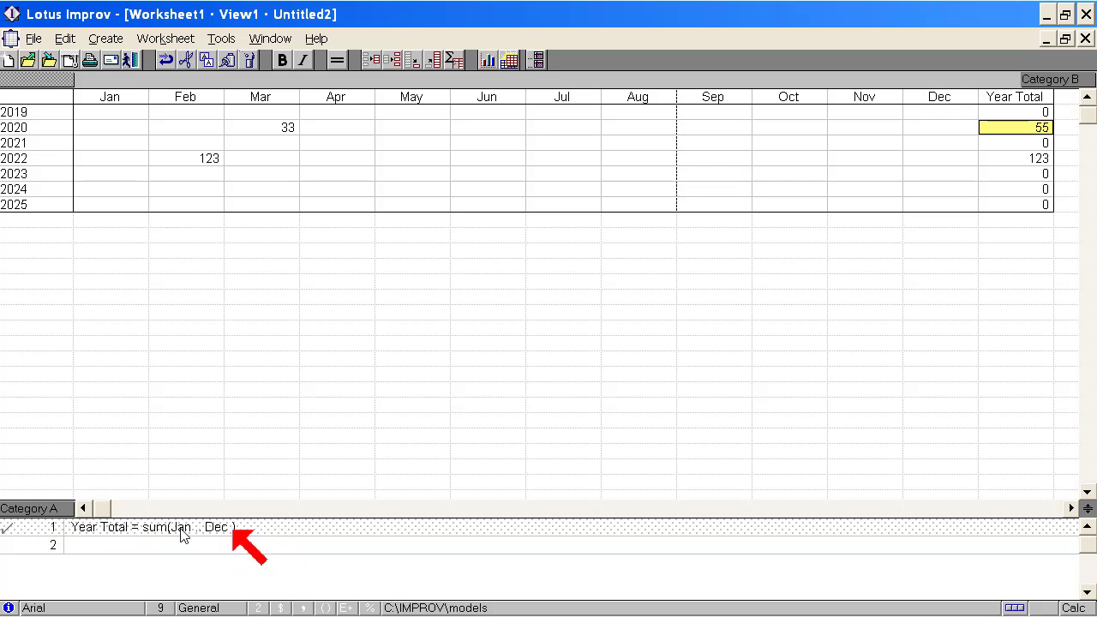
click(1035, 159)
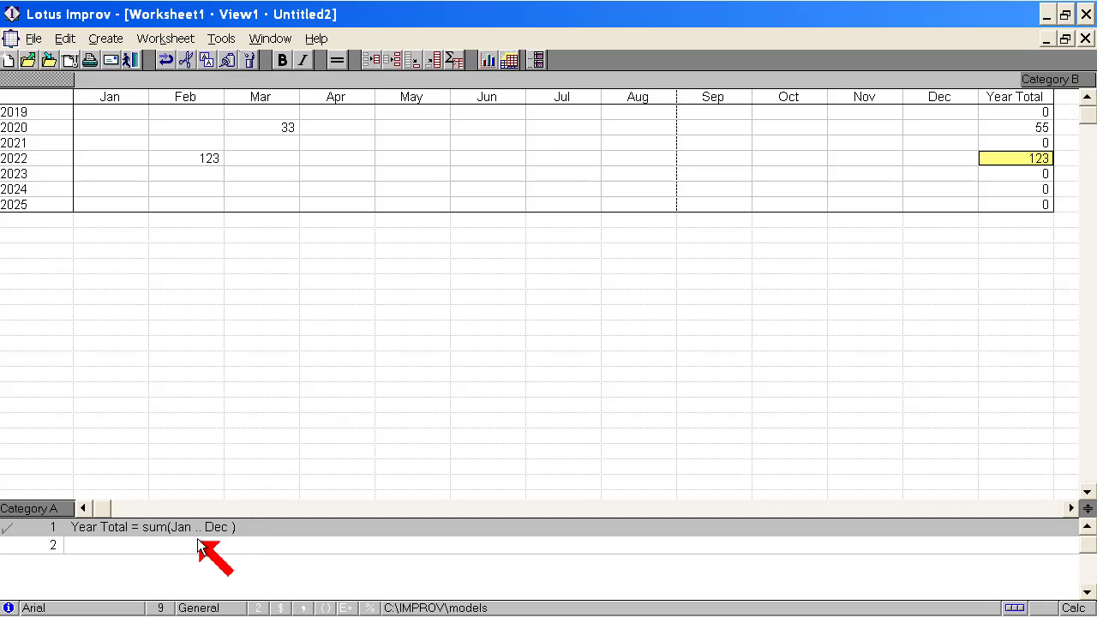
click(1037, 204)
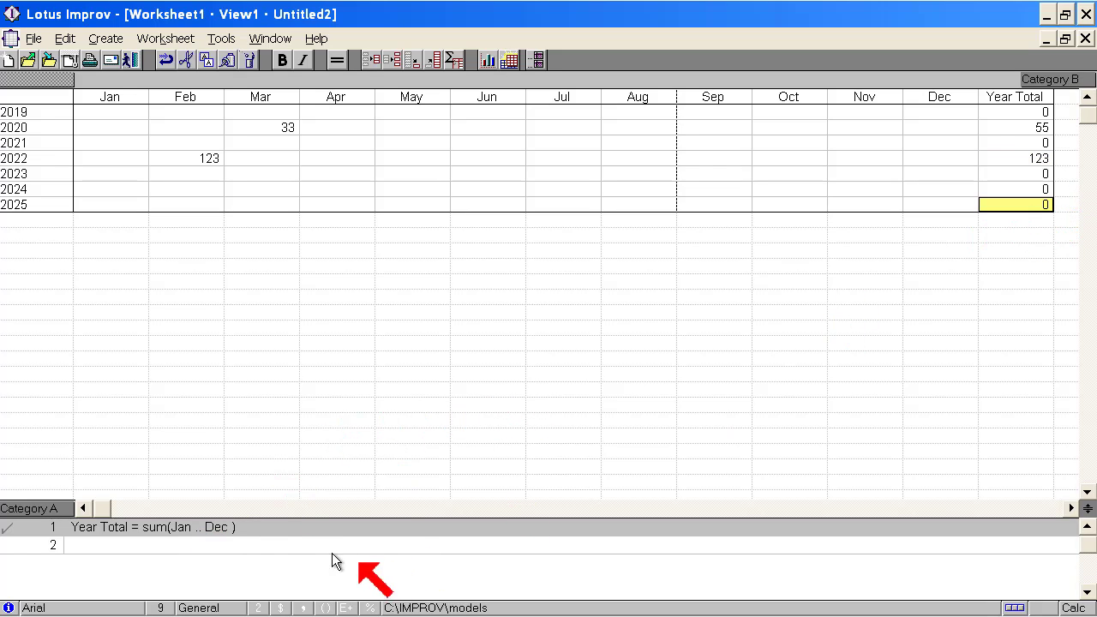
Step: Inspect the overridden 2020 Year Total against its formula and clear that cell with the Data only option
click(1038, 129)
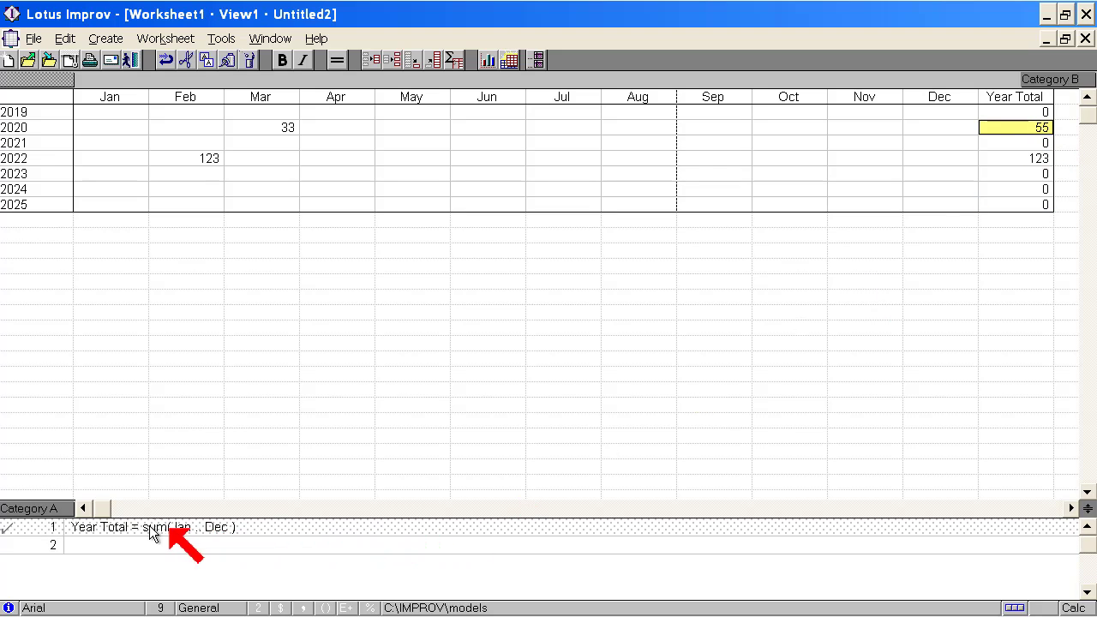
click(248, 530)
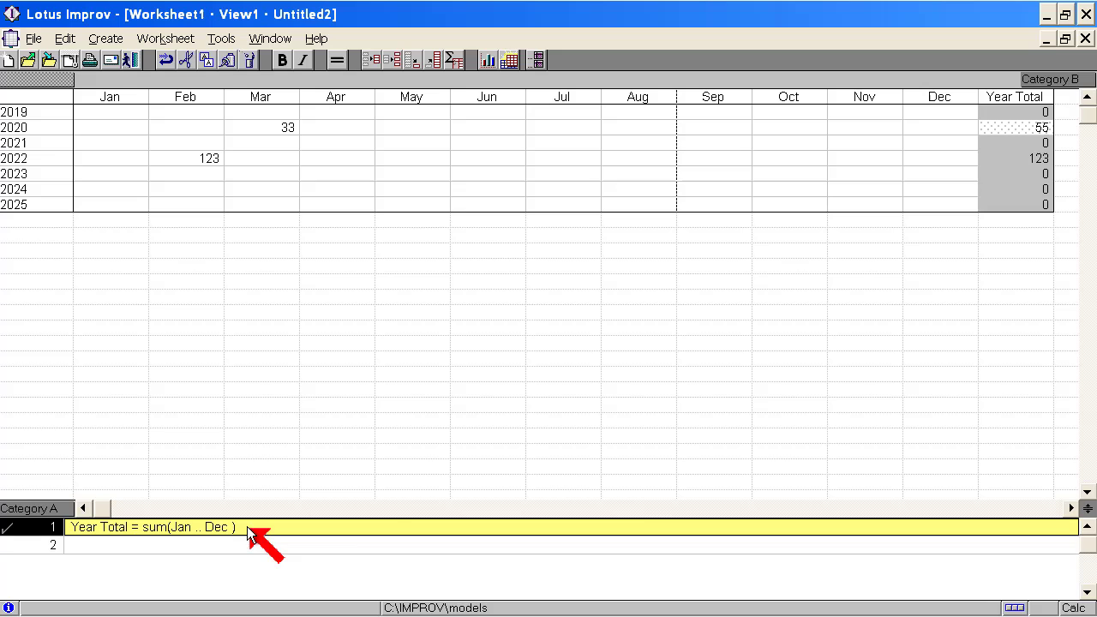
click(1033, 129)
key(Delete)
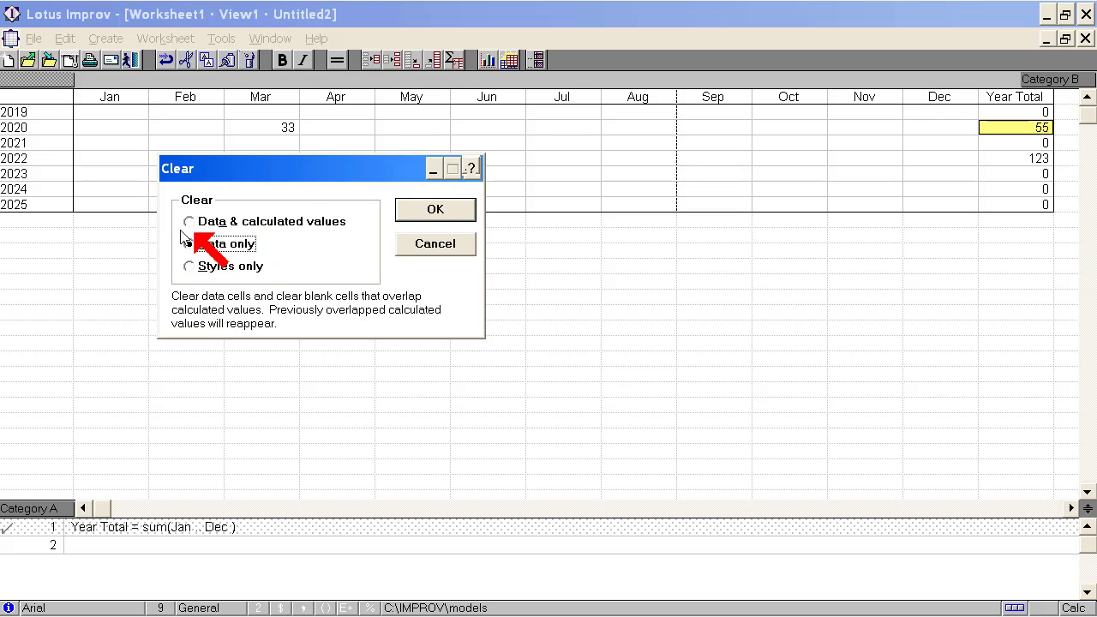
click(420, 214)
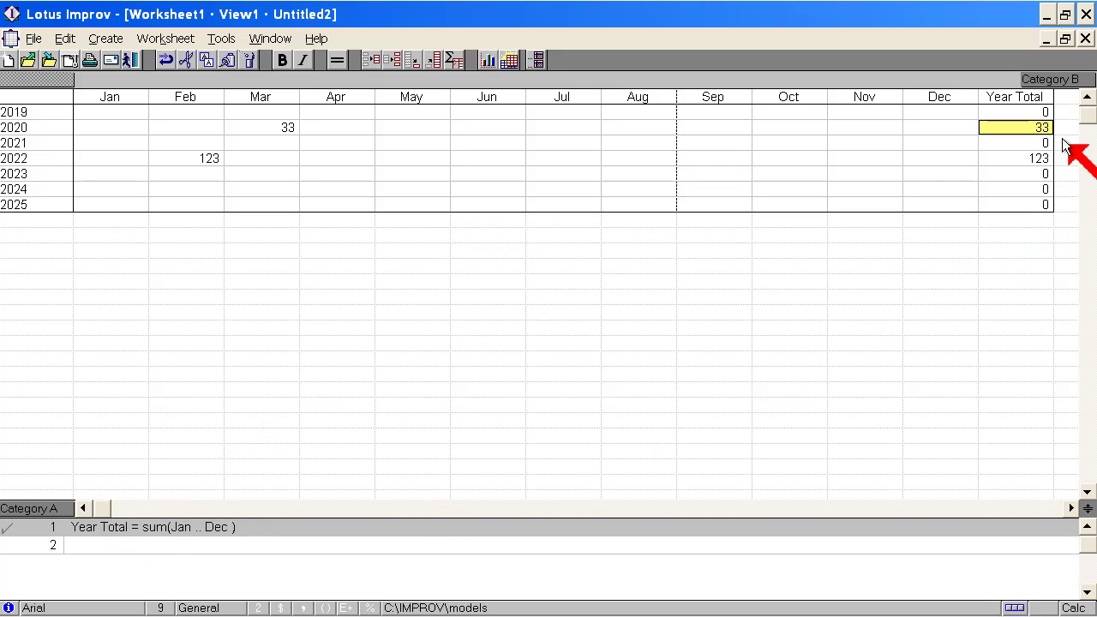
Step: Examine which cells the Year Total formula covers and which formula drives the 2022 total
click(198, 530)
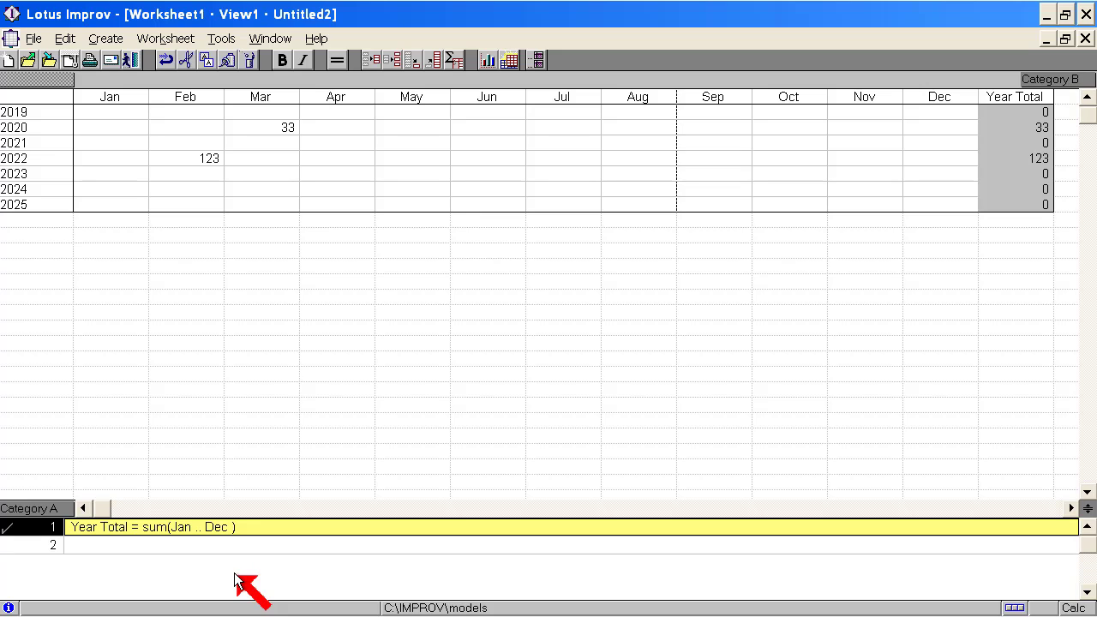
click(1019, 159)
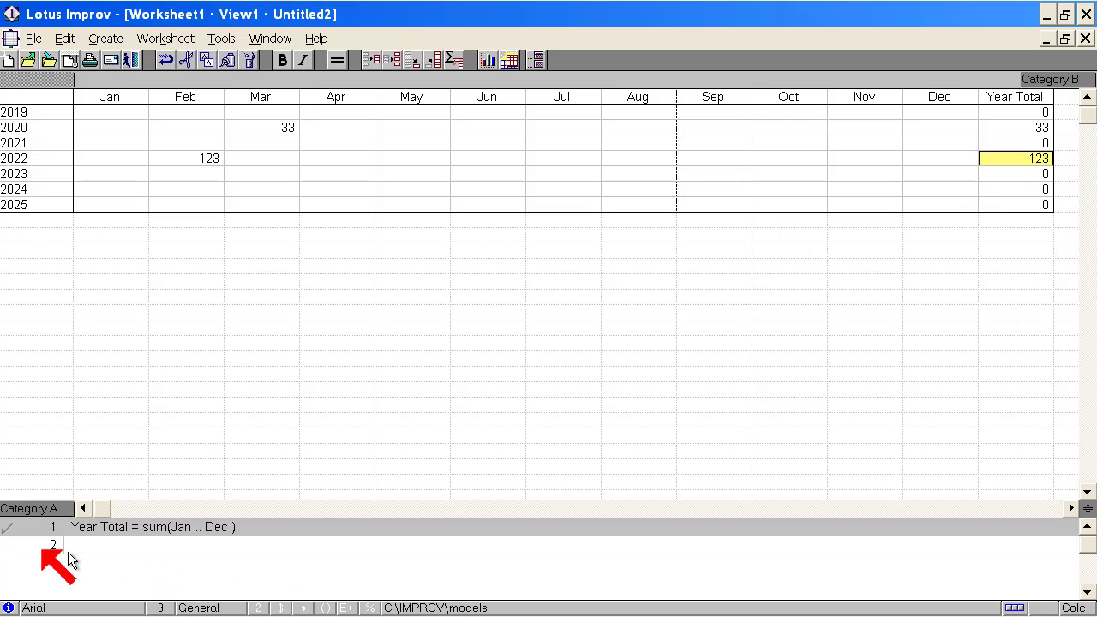
click(126, 530)
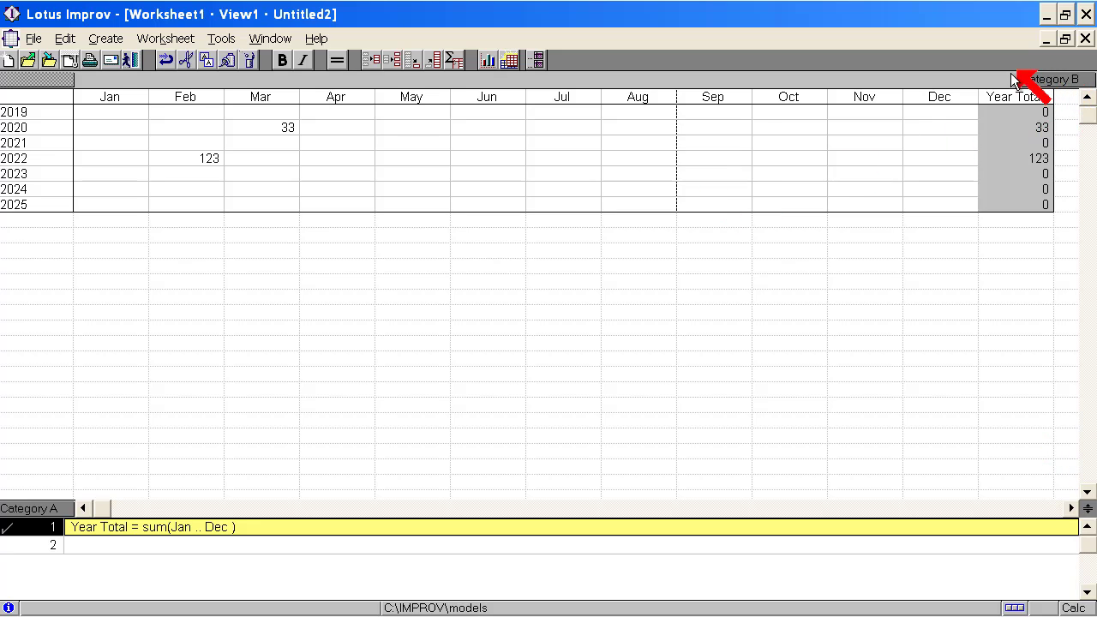
Step: Rename the column category to Months and the row category to Years
click(1063, 80)
text(Mo)
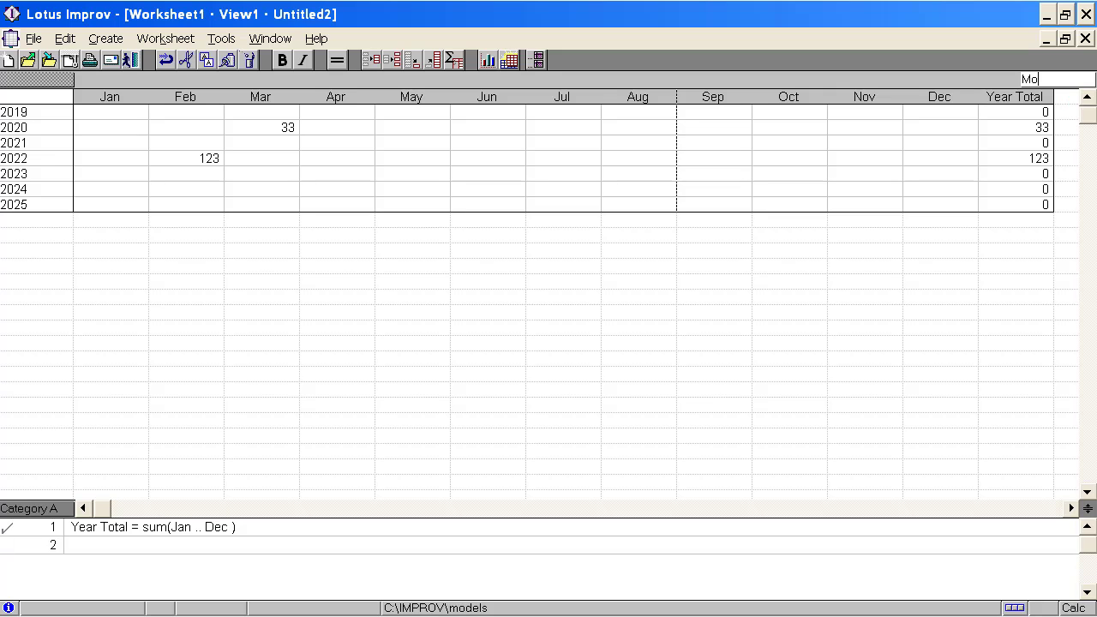
text(nths)
key(Return)
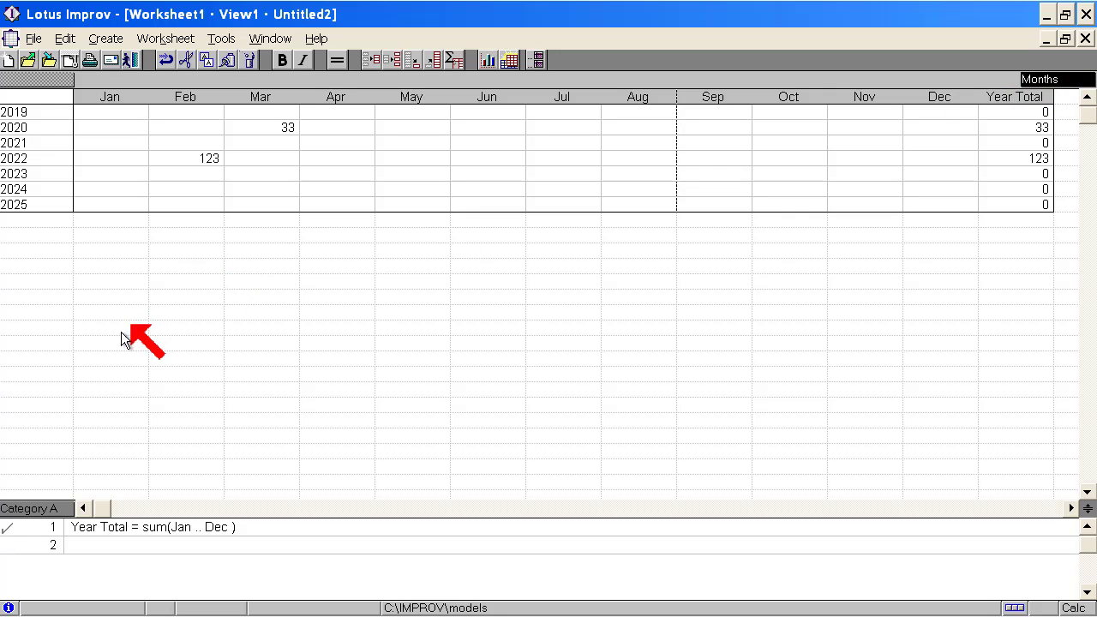
click(34, 509)
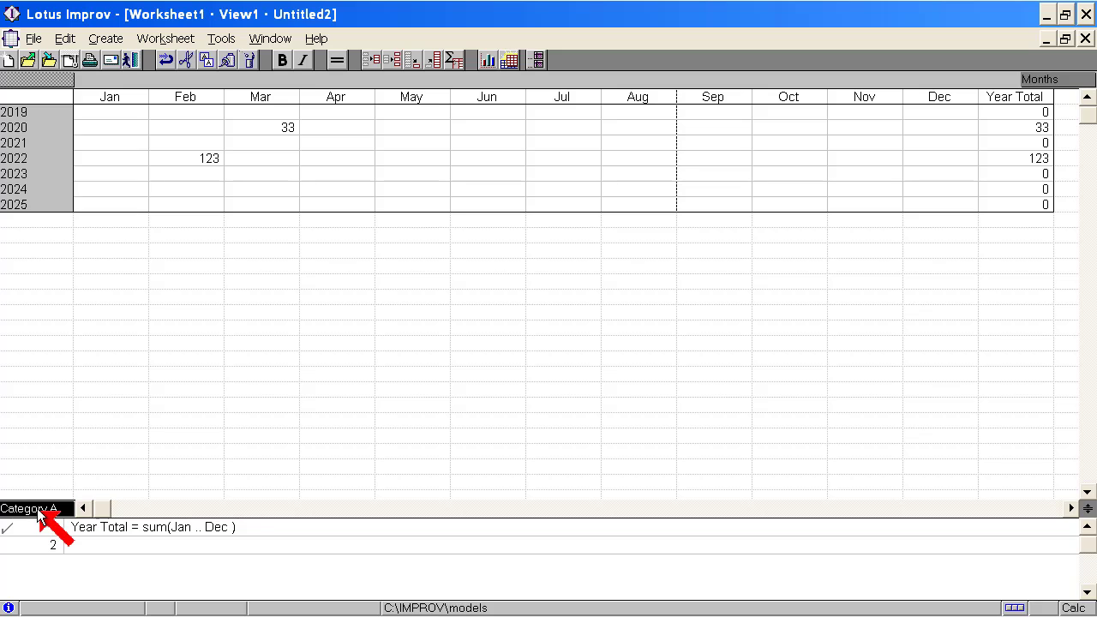
text(Years)
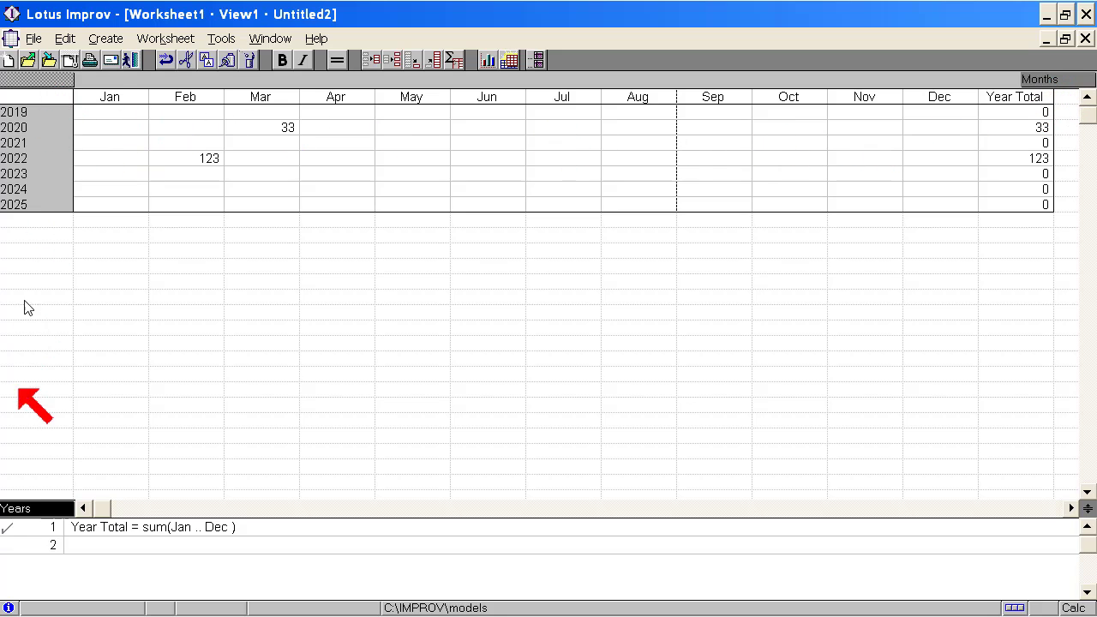
Step: Transpose the view by moving the Months category to the rows and the Years category to the columns
click(1058, 80)
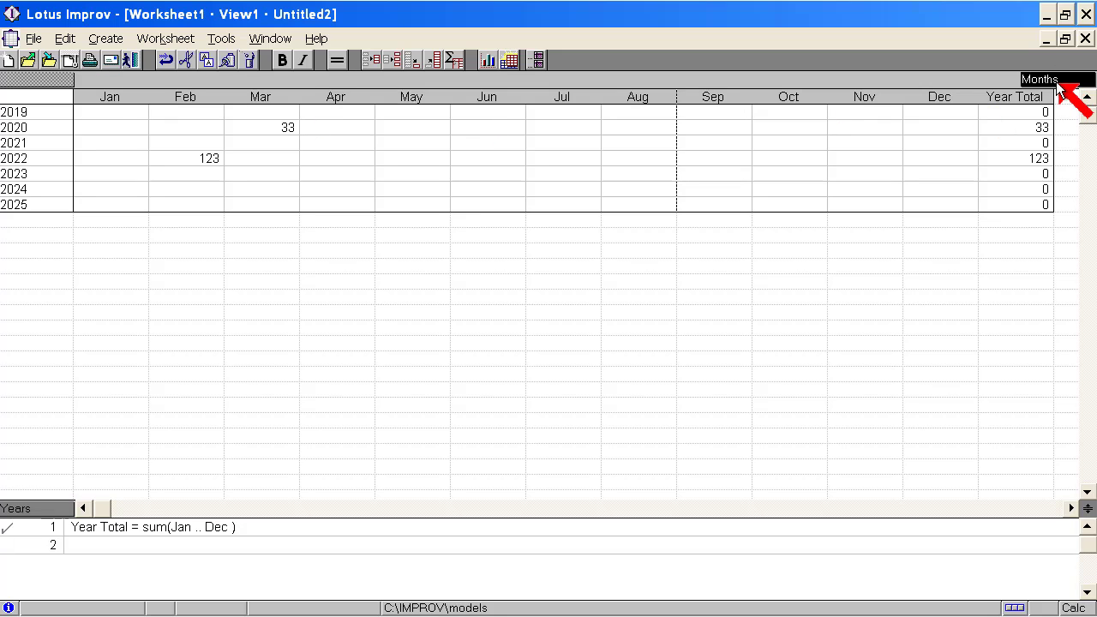
drag(1058, 80, 33, 517)
drag(103, 509, 1073, 80)
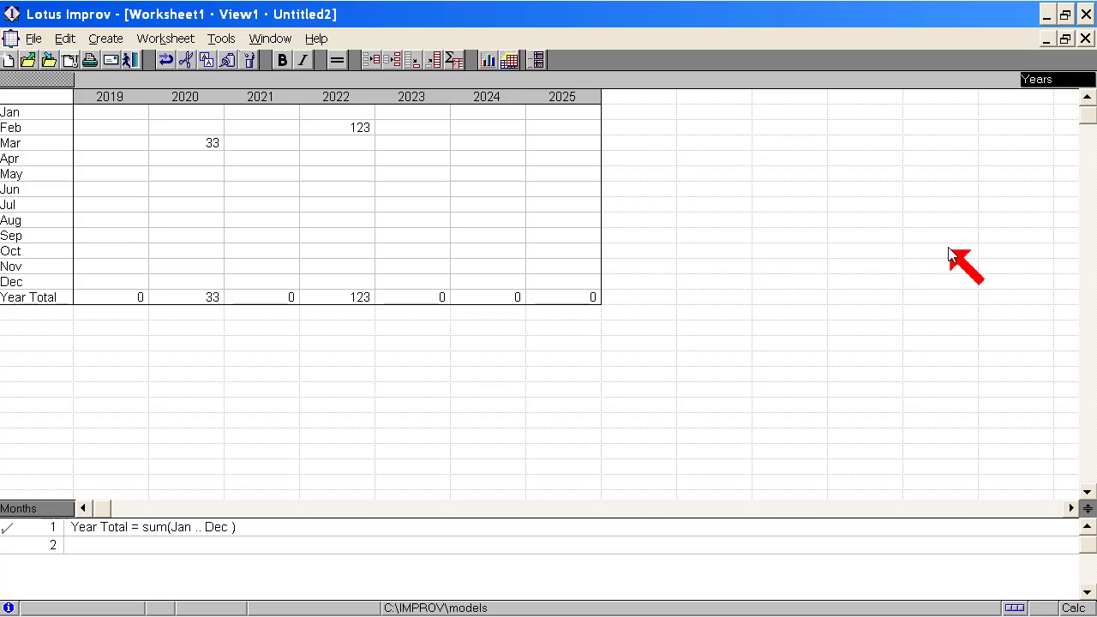
Step: Nest Years with Months on the rows, reorder them so Months sits inside Years, and return Months to the columns
drag(1076, 81, 91, 514)
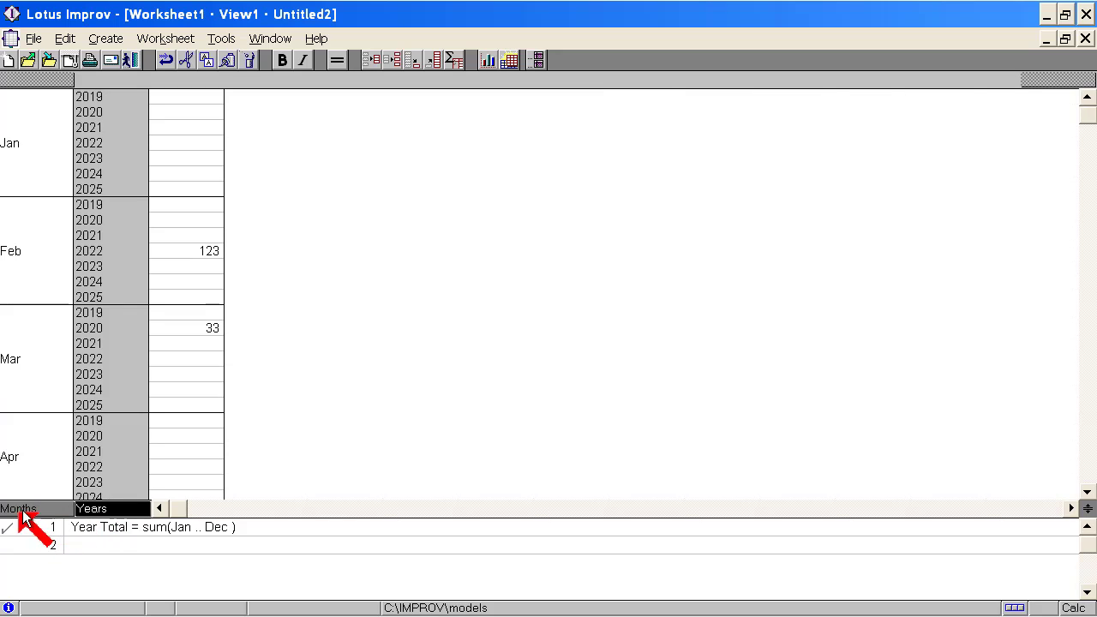
drag(46, 511, 127, 509)
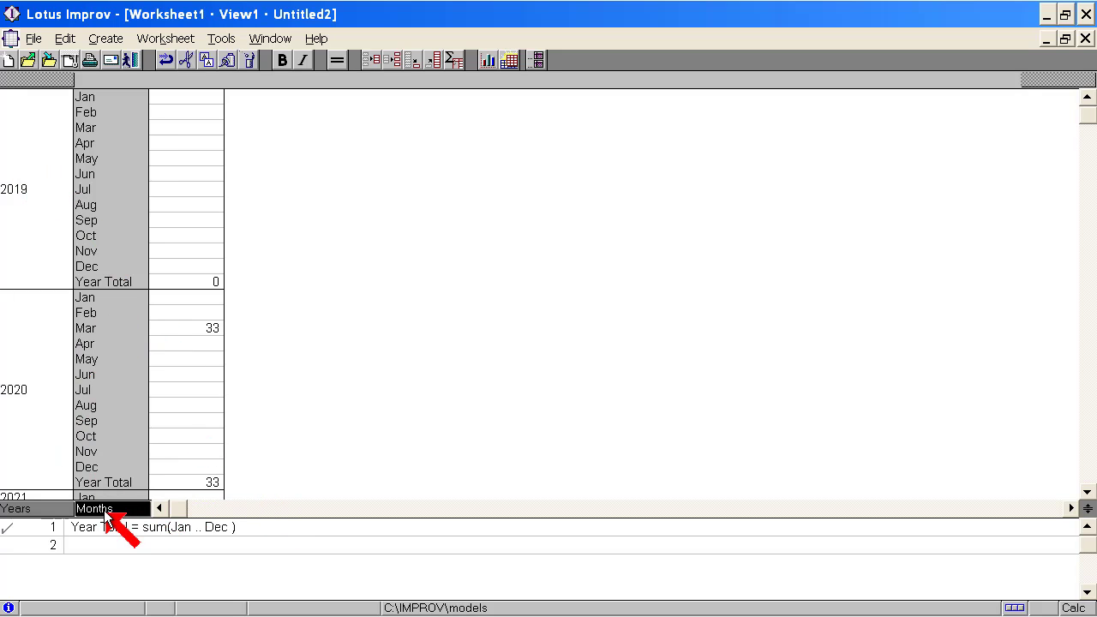
drag(111, 508, 1062, 82)
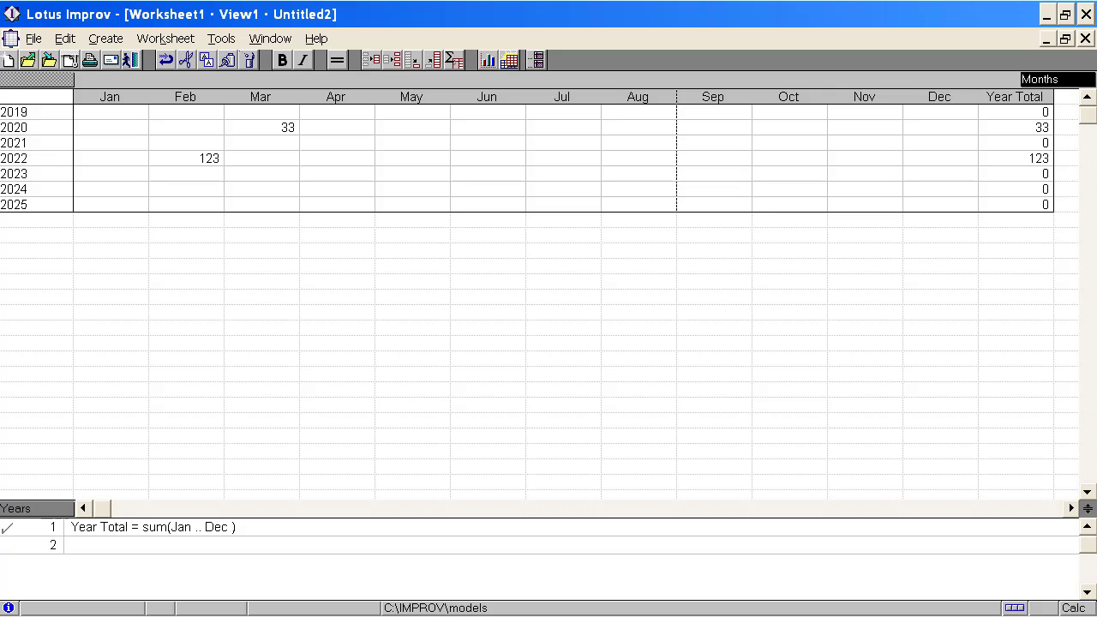
Step: Add a new row item after 2025 and name it Grand Total
click(30, 208)
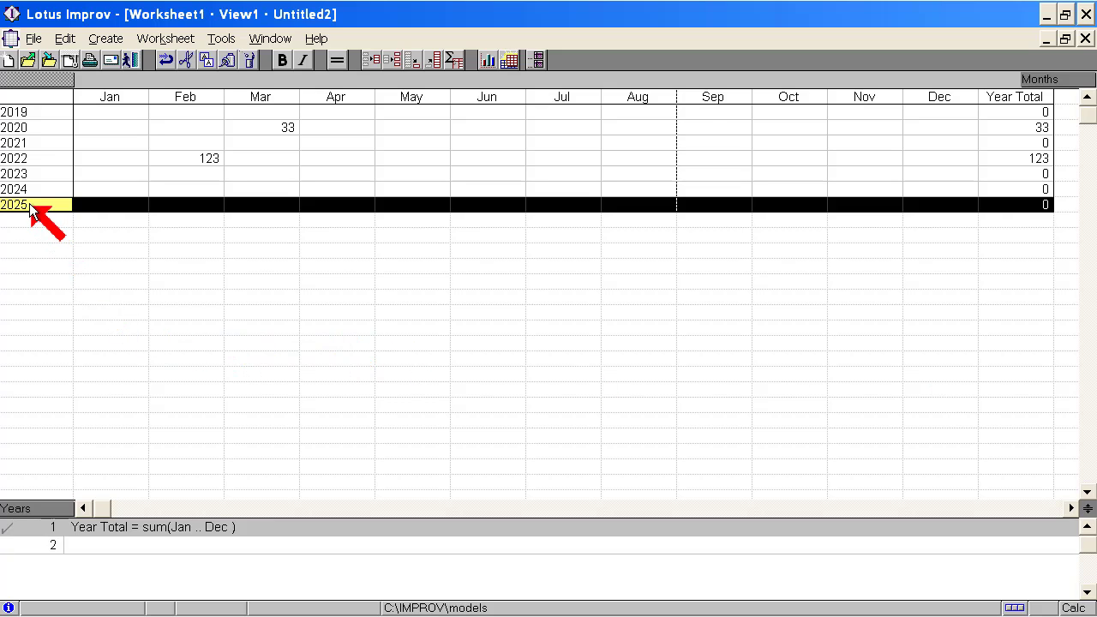
drag(31, 214, 34, 230)
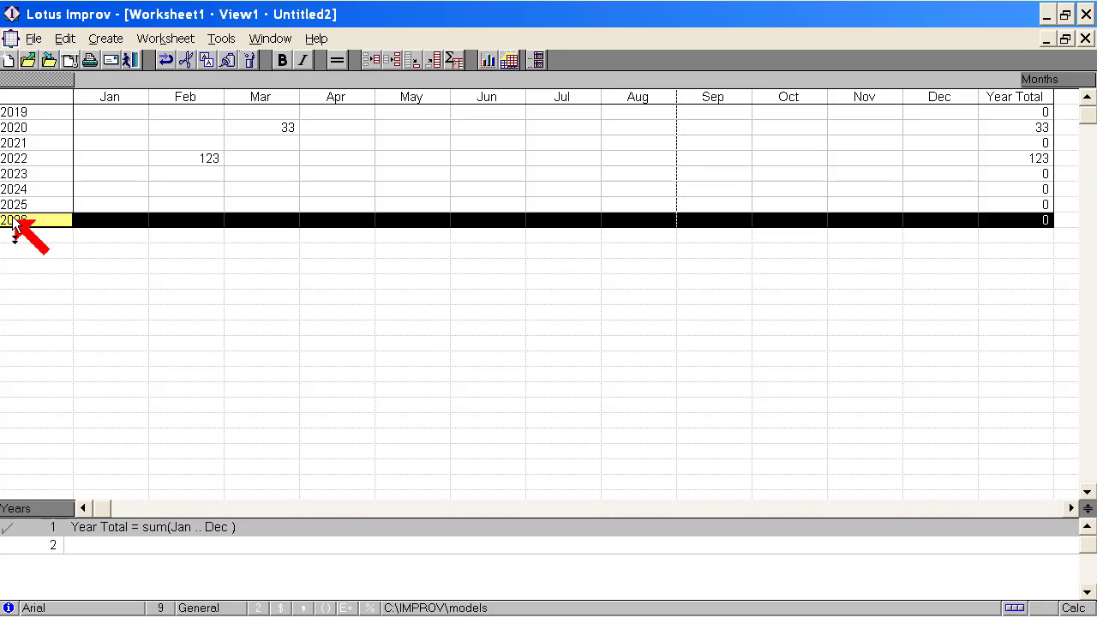
text(G)
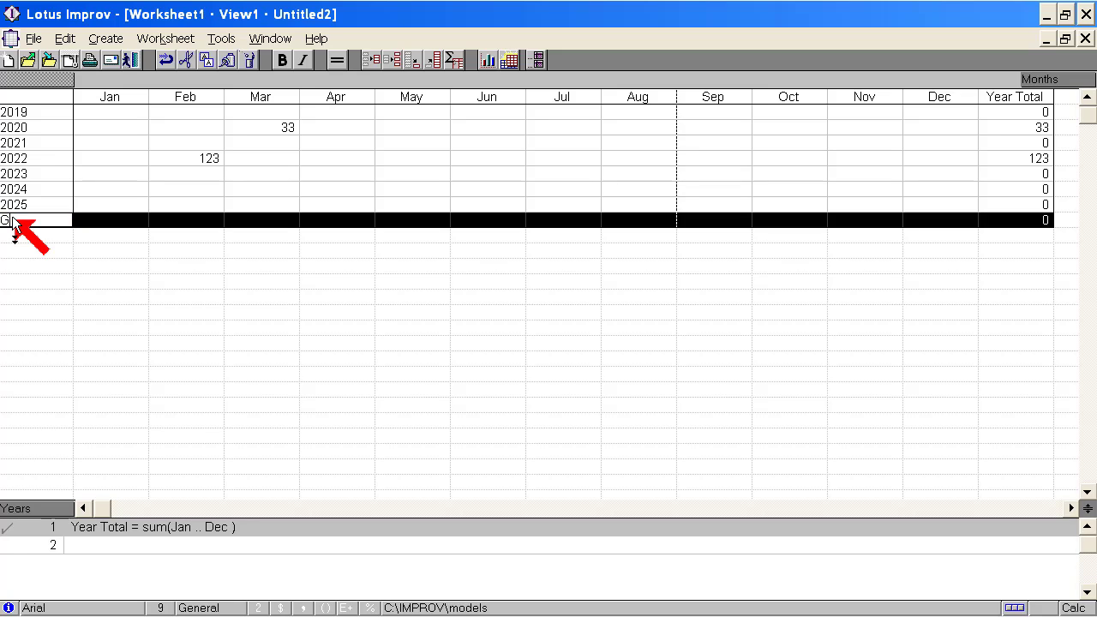
text(rand Total)
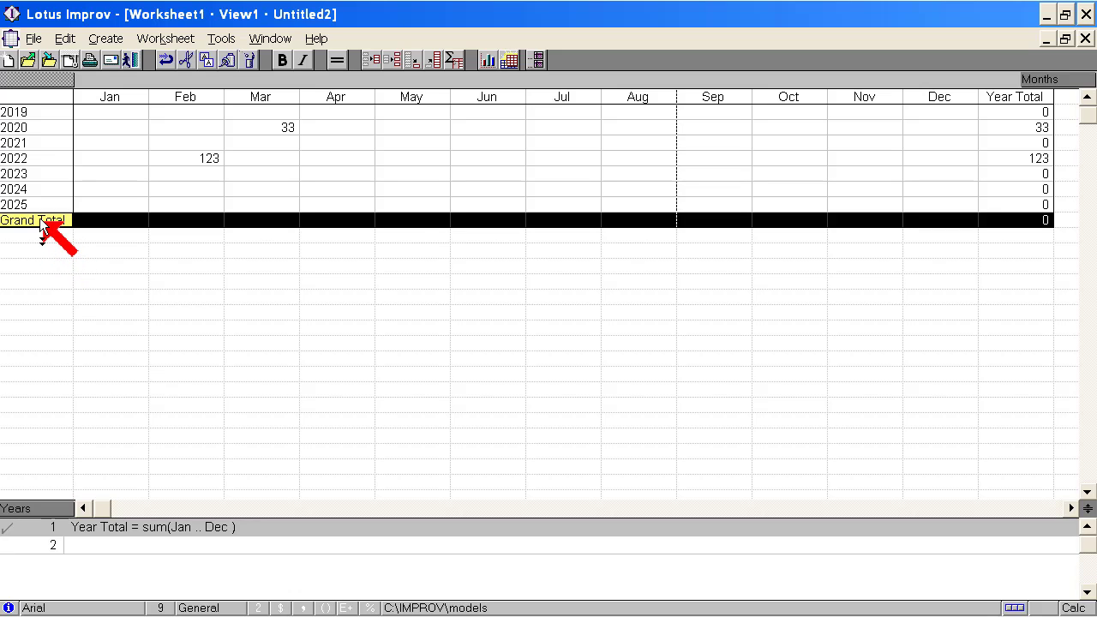
Step: Define the formula Grand Total = sum(:2019 .. :2025) for the Grand Total row
text(= sum()
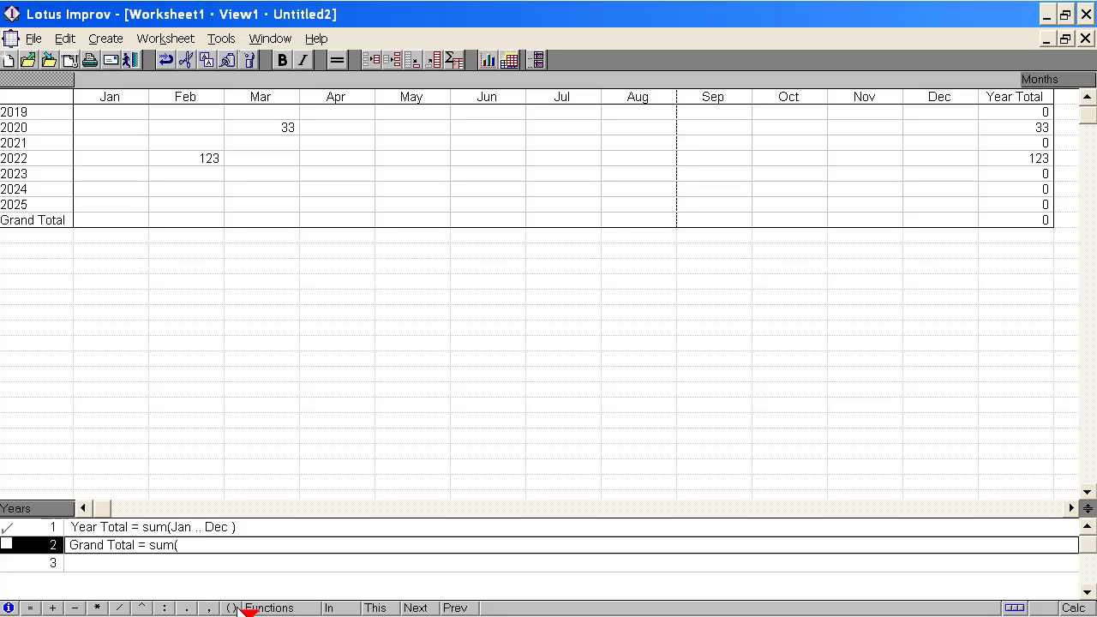
click(41, 113)
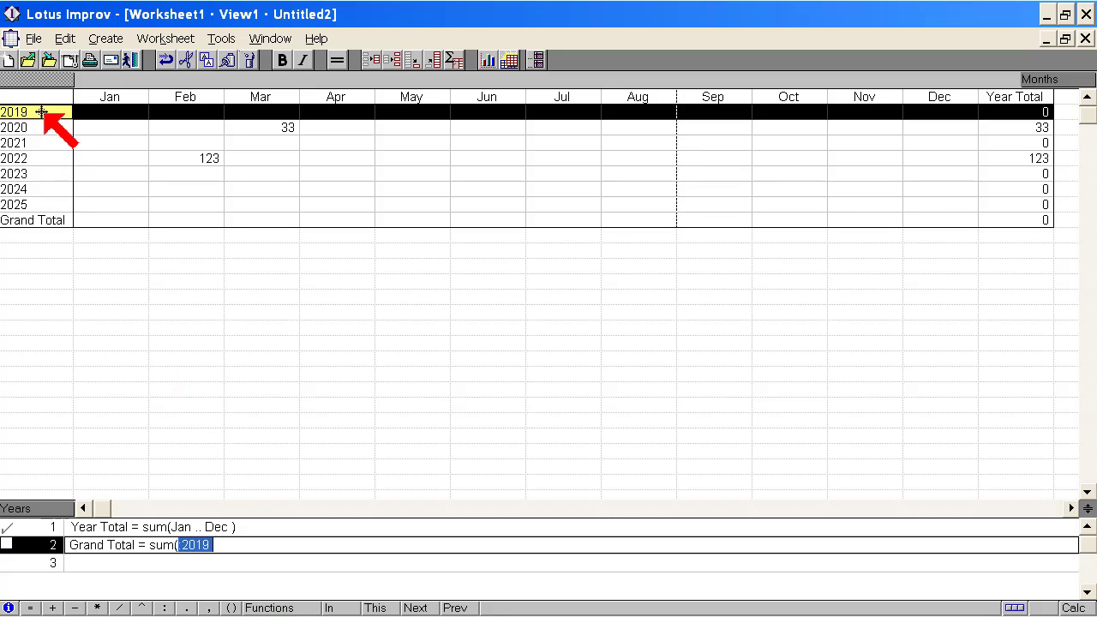
drag(41, 113, 44, 204)
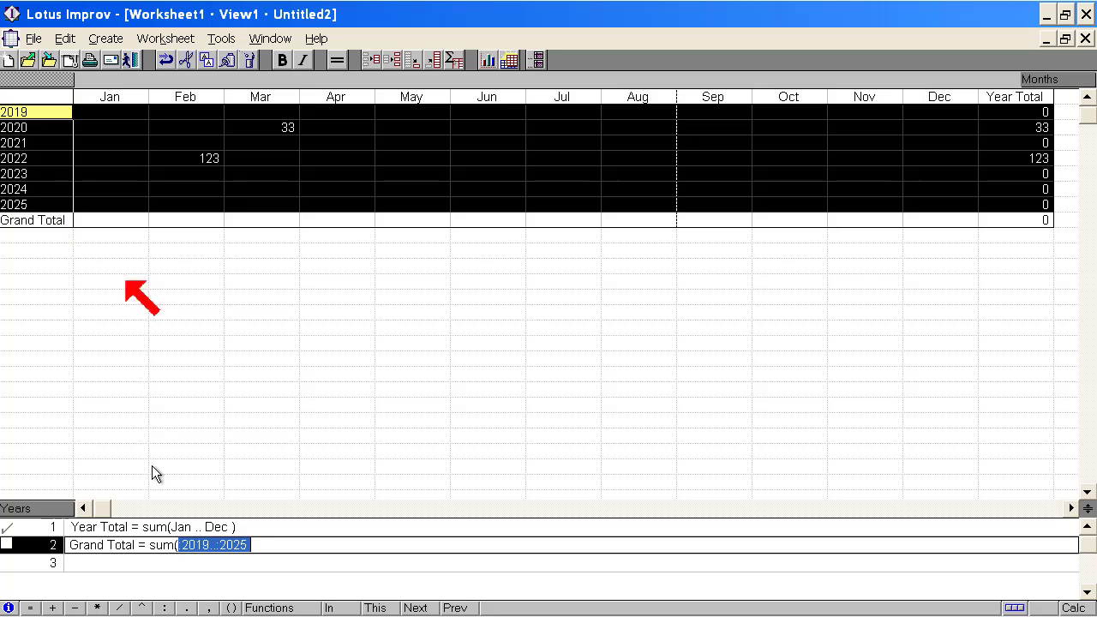
click(252, 545)
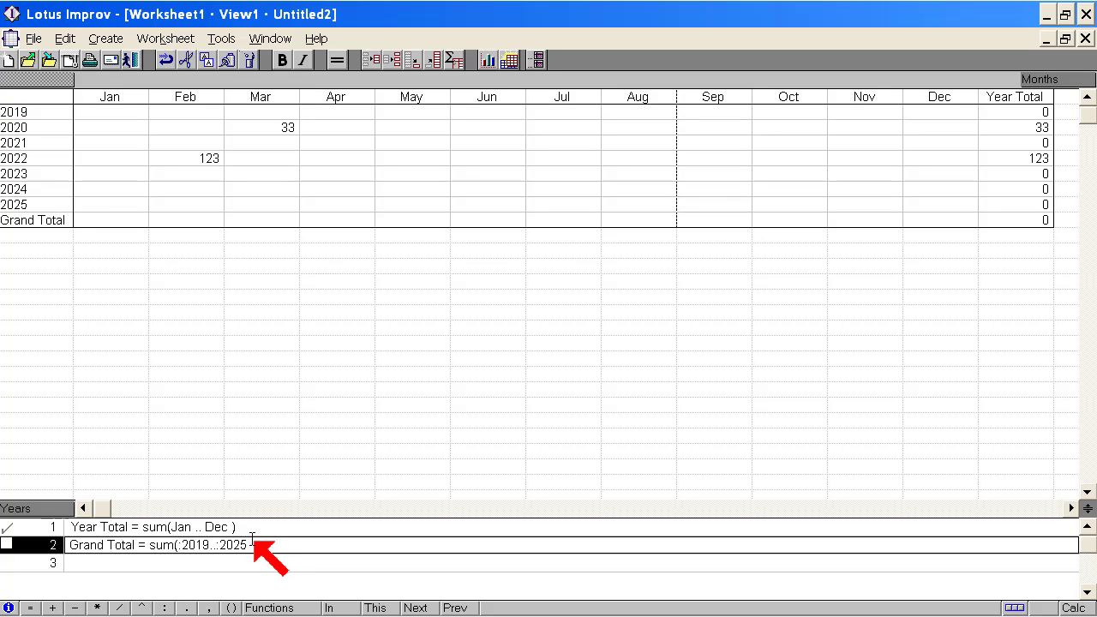
key(Return)
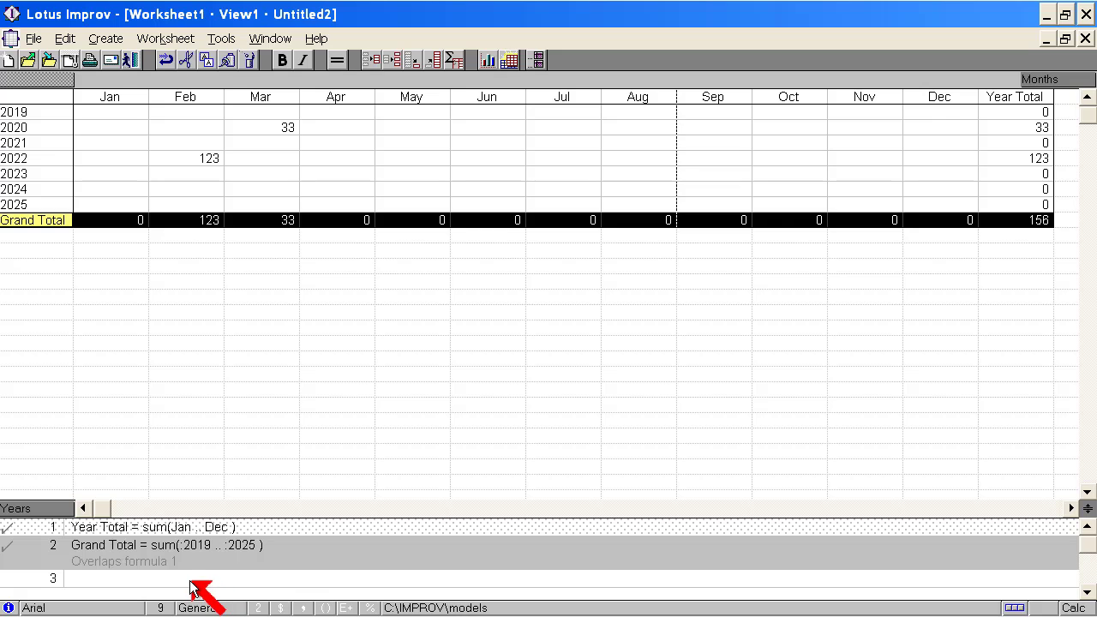
Step: Compare the cells covered by the Year Total and Grand Total formulas and examine their overlap, temporarily enlarging the formula area
click(133, 527)
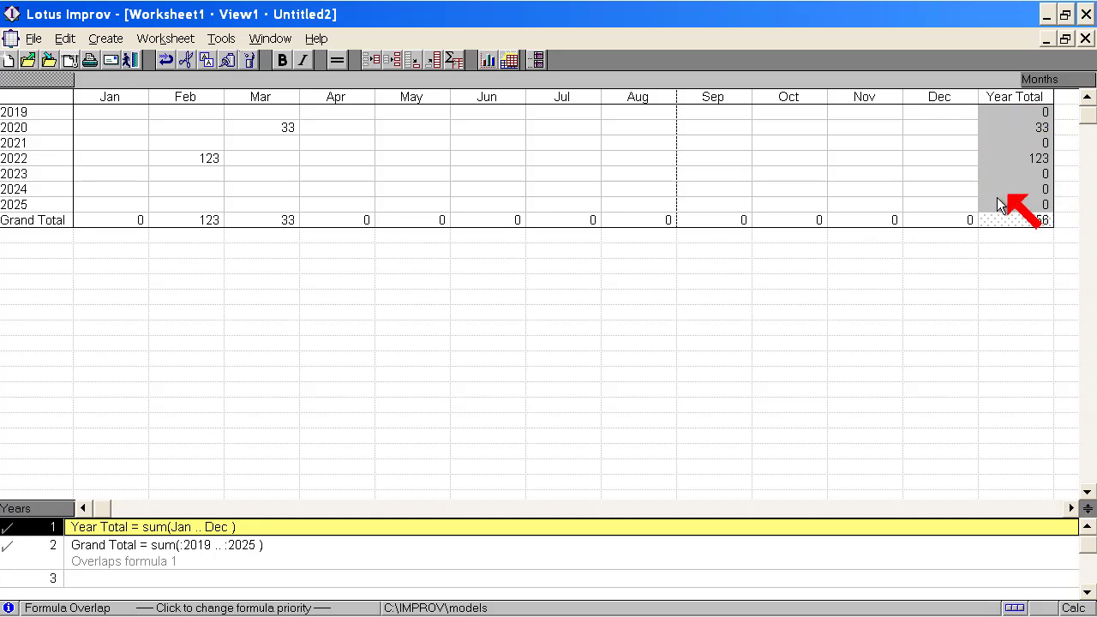
click(154, 551)
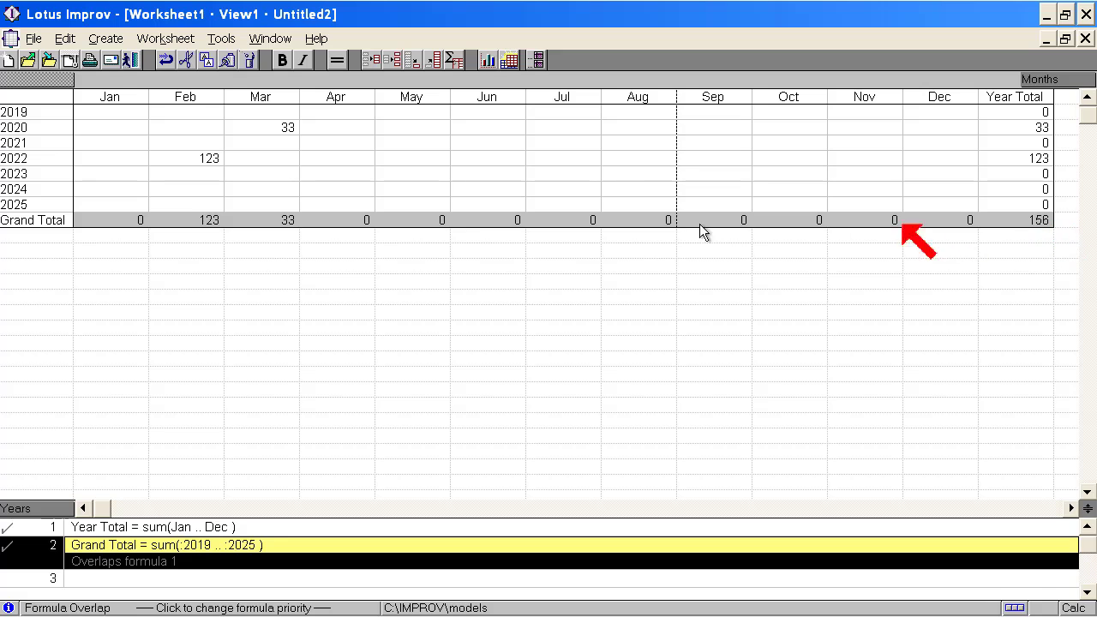
click(262, 528)
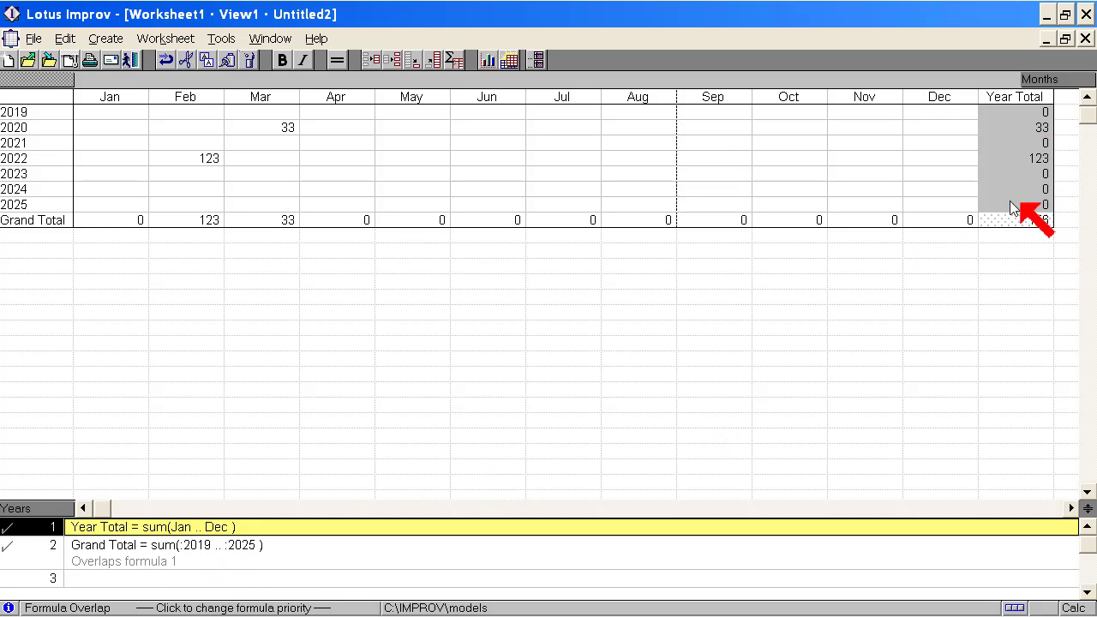
click(133, 553)
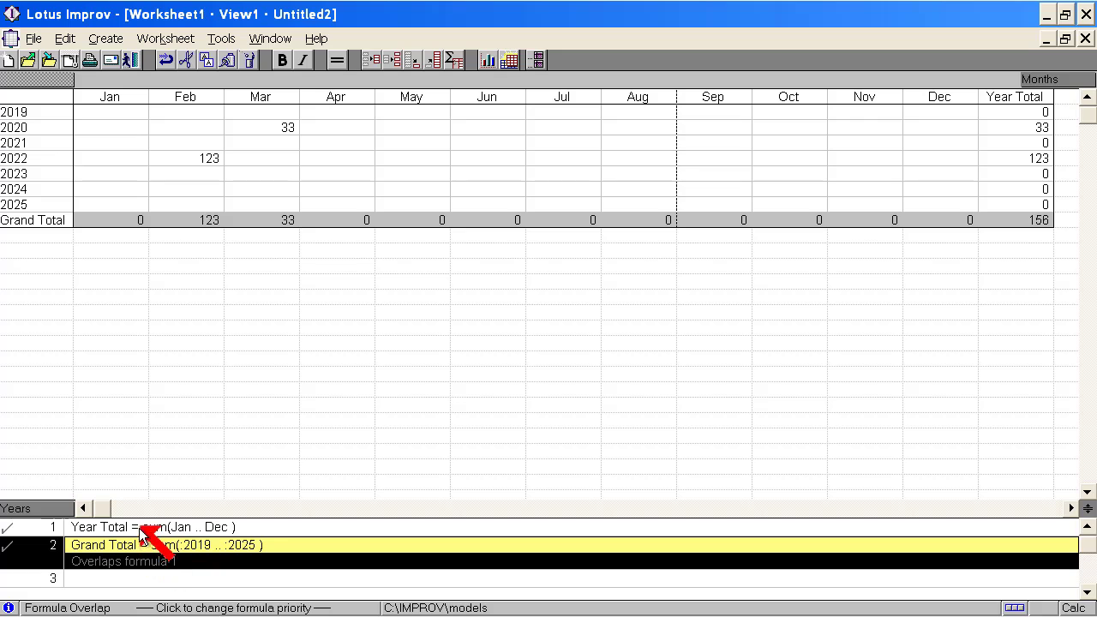
drag(1086, 509, 1086, 342)
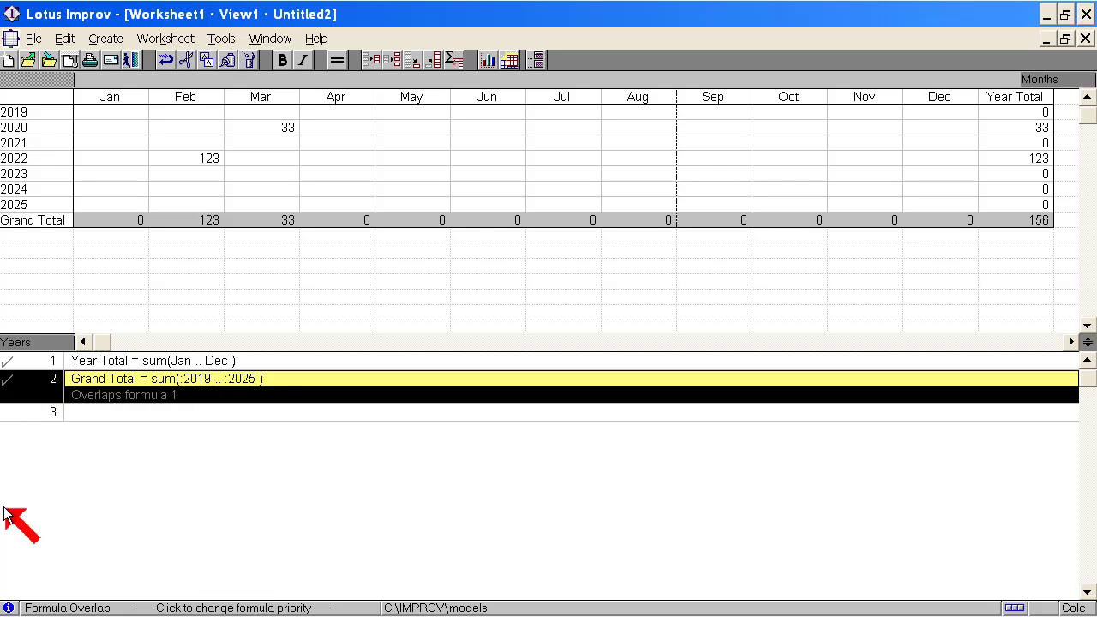
click(97, 361)
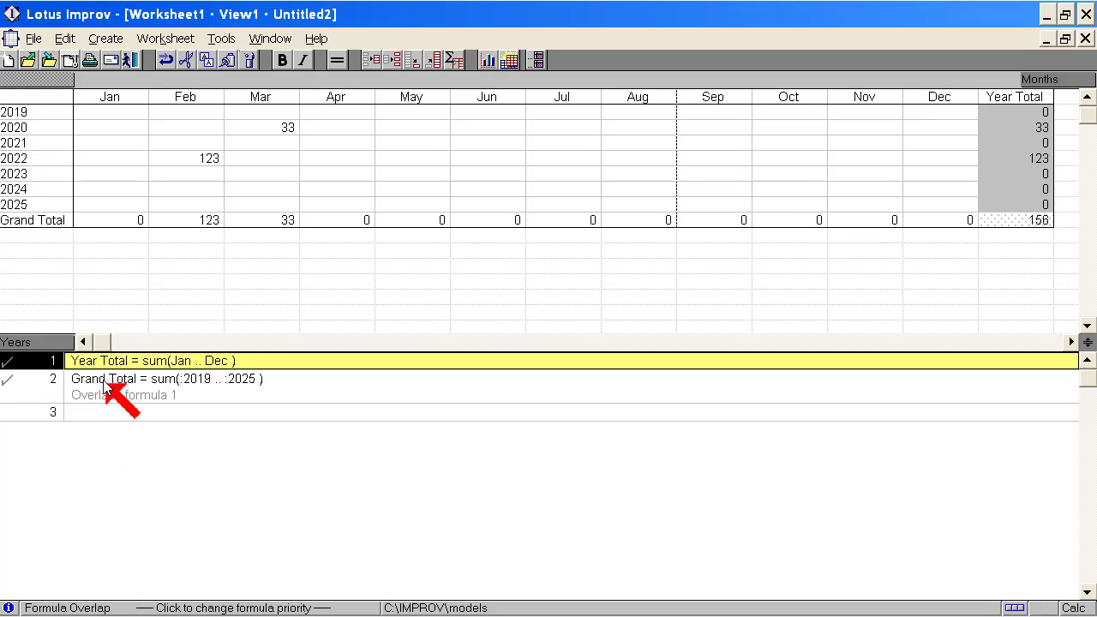
click(106, 382)
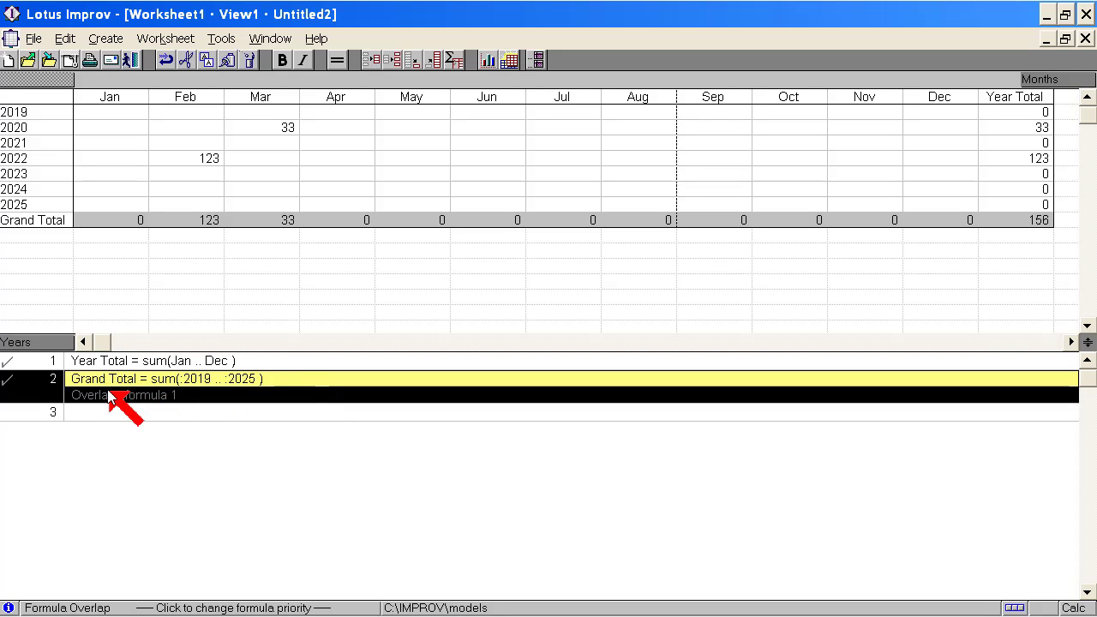
drag(1087, 341, 1087, 517)
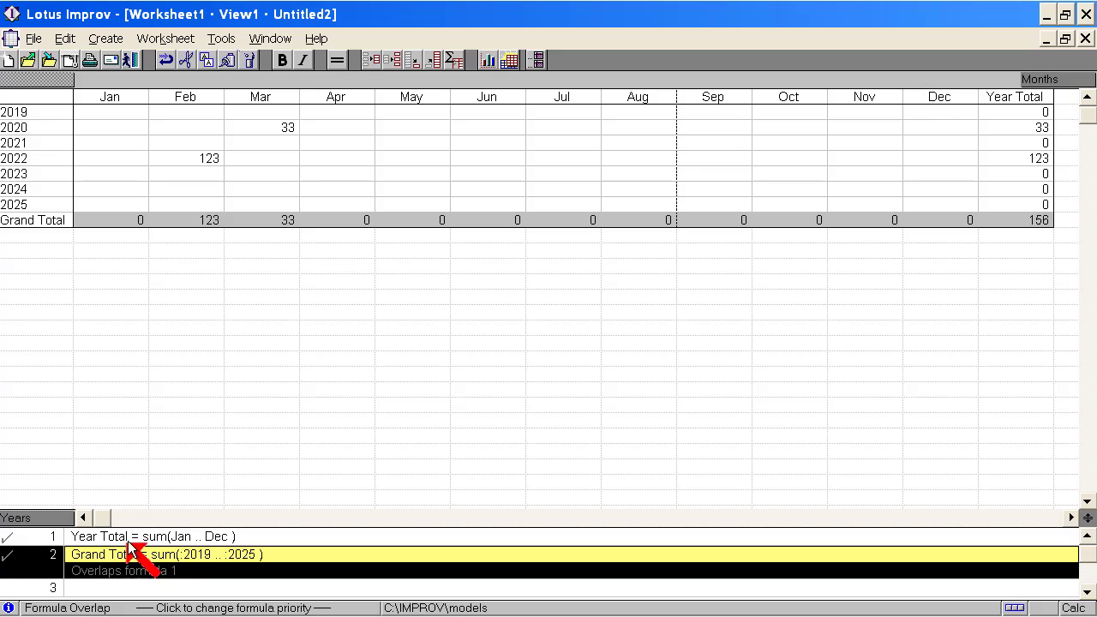
Step: Add a new row category outside Years and name it Sales Person
right_click(54, 520)
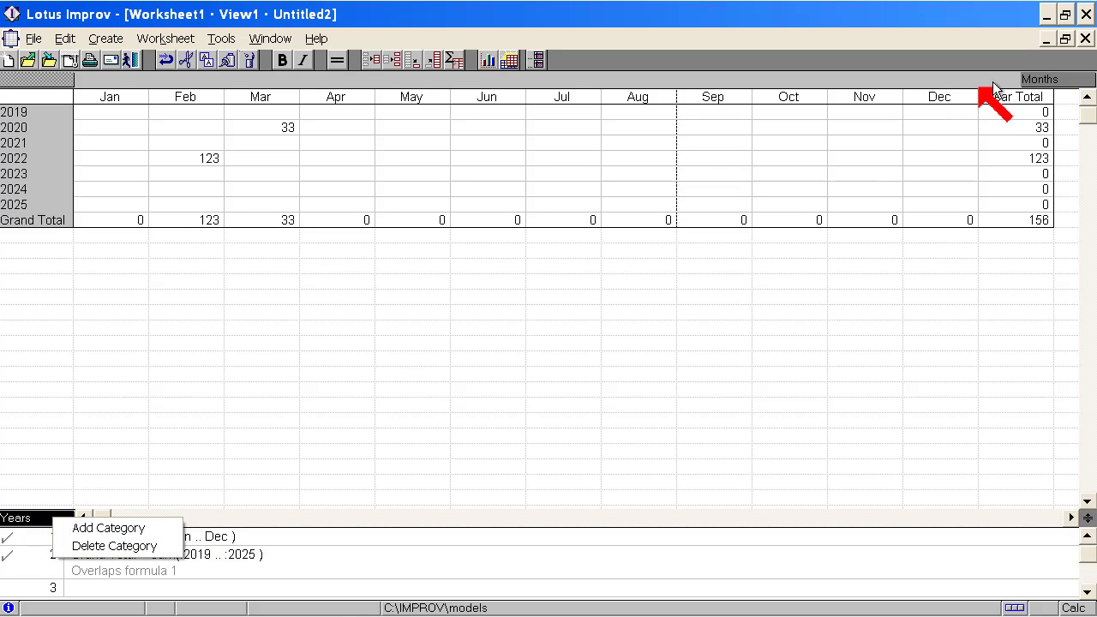
right_click(1052, 78)
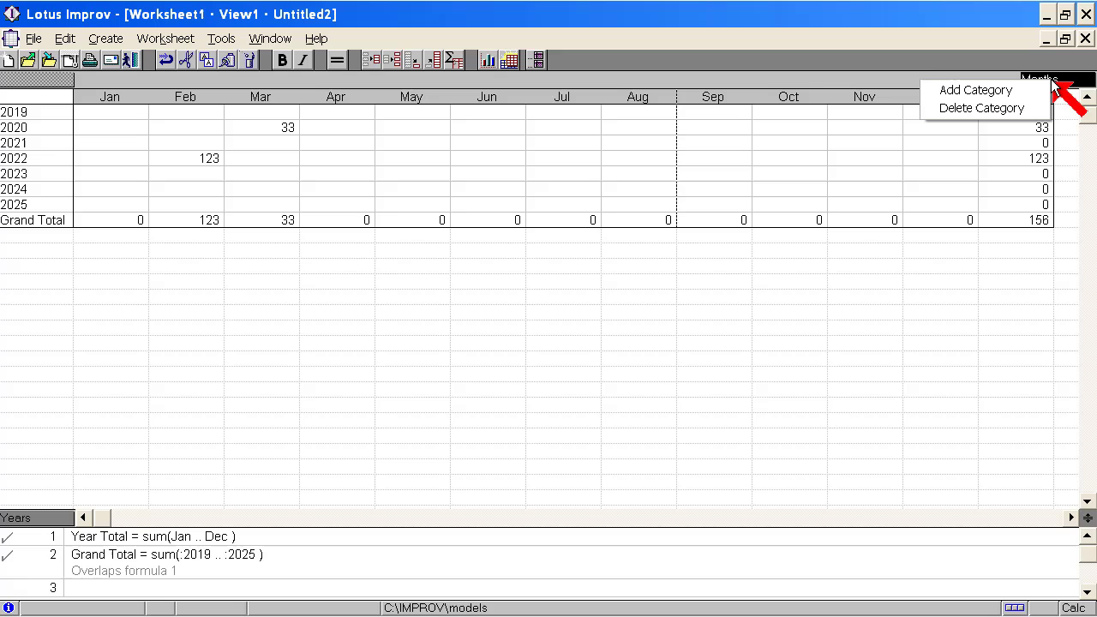
right_click(53, 520)
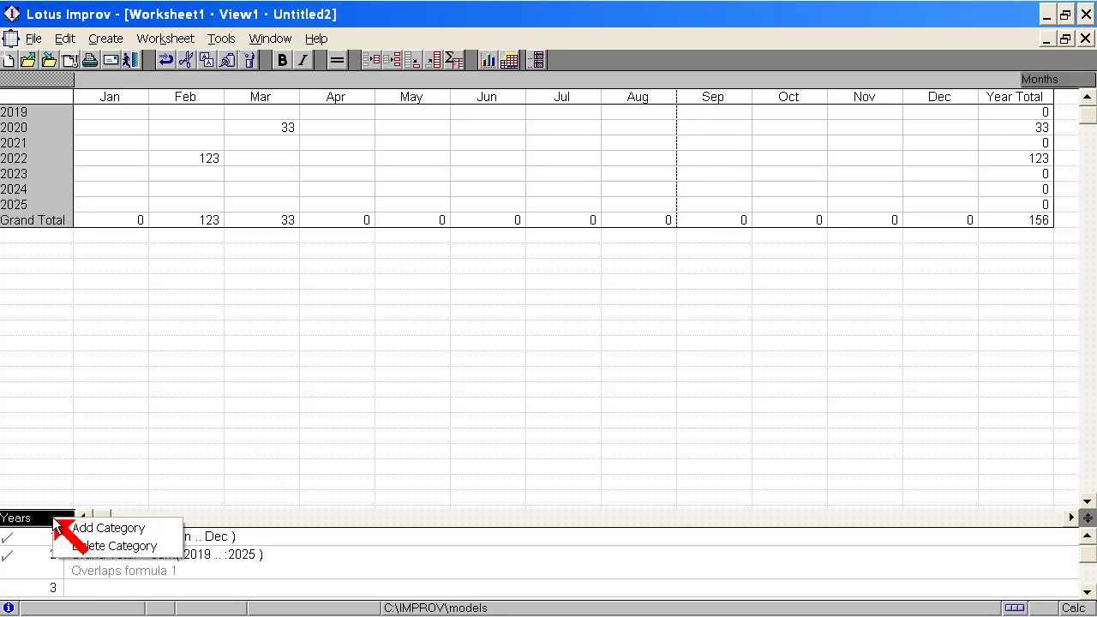
click(133, 528)
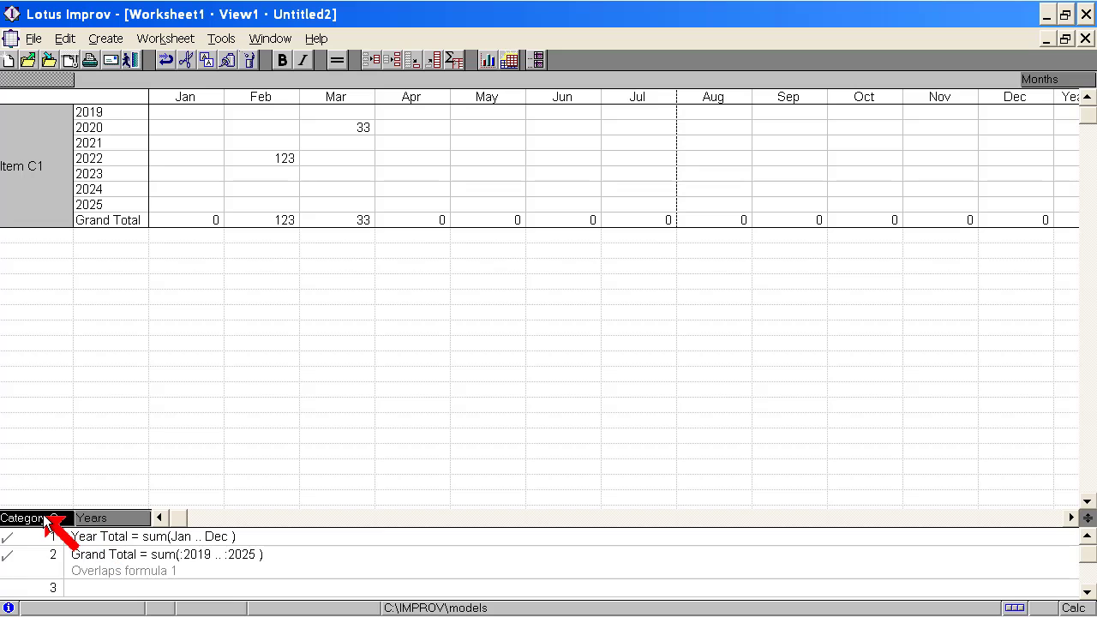
text(Sales Person)
Step: Extend the Sales Person category to three items and name each one with a salesperson's first name
click(47, 171)
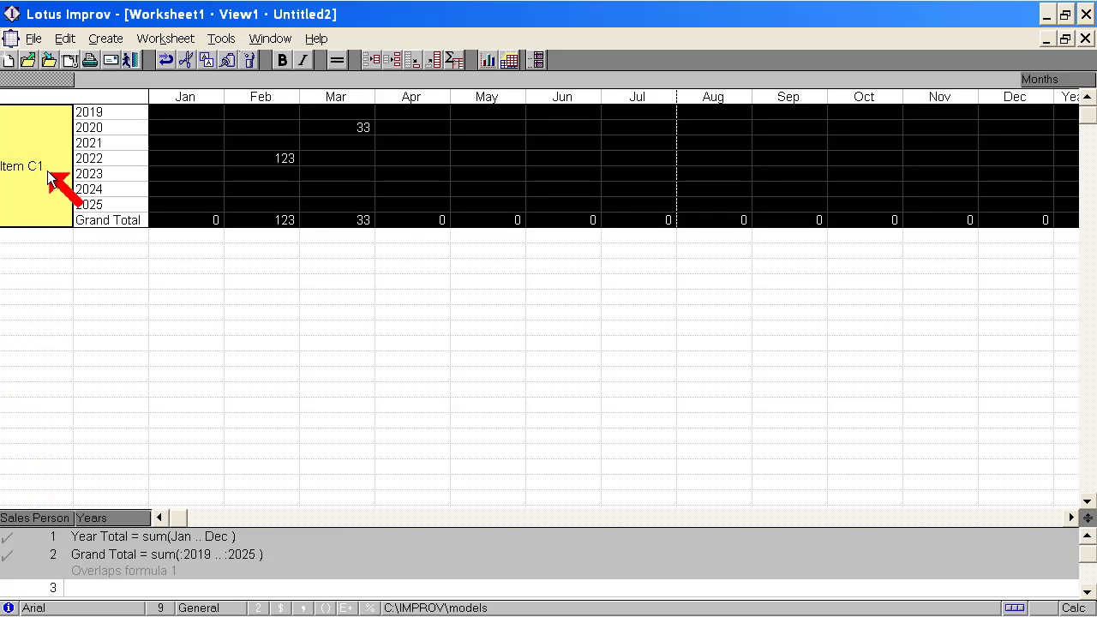
text(Moose)
key(Return)
drag(25, 220, 42, 290)
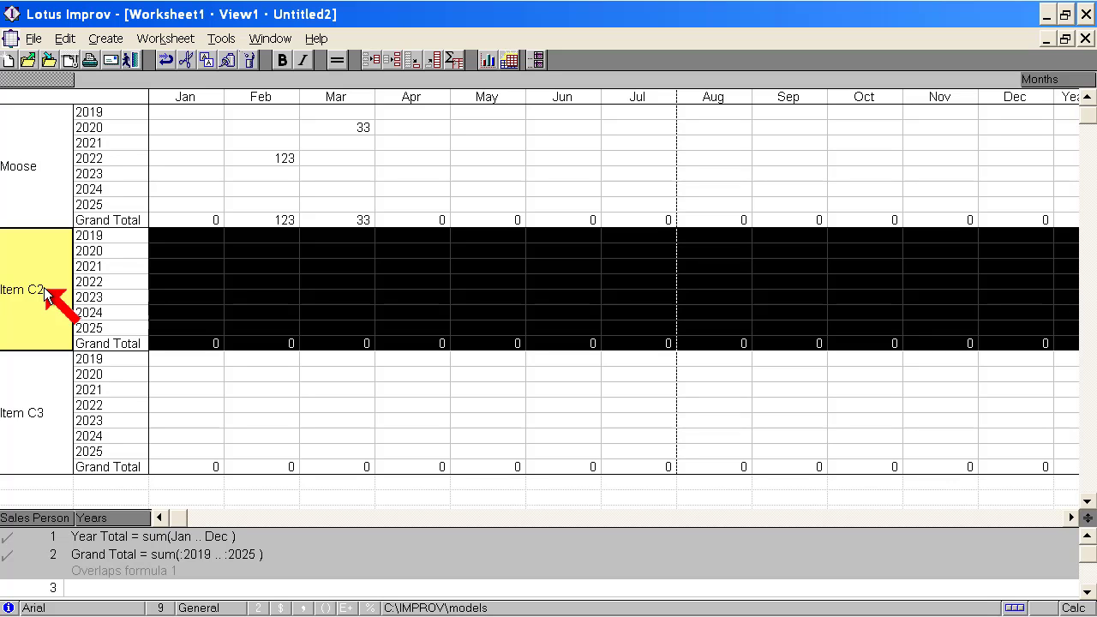
text(Frankie)
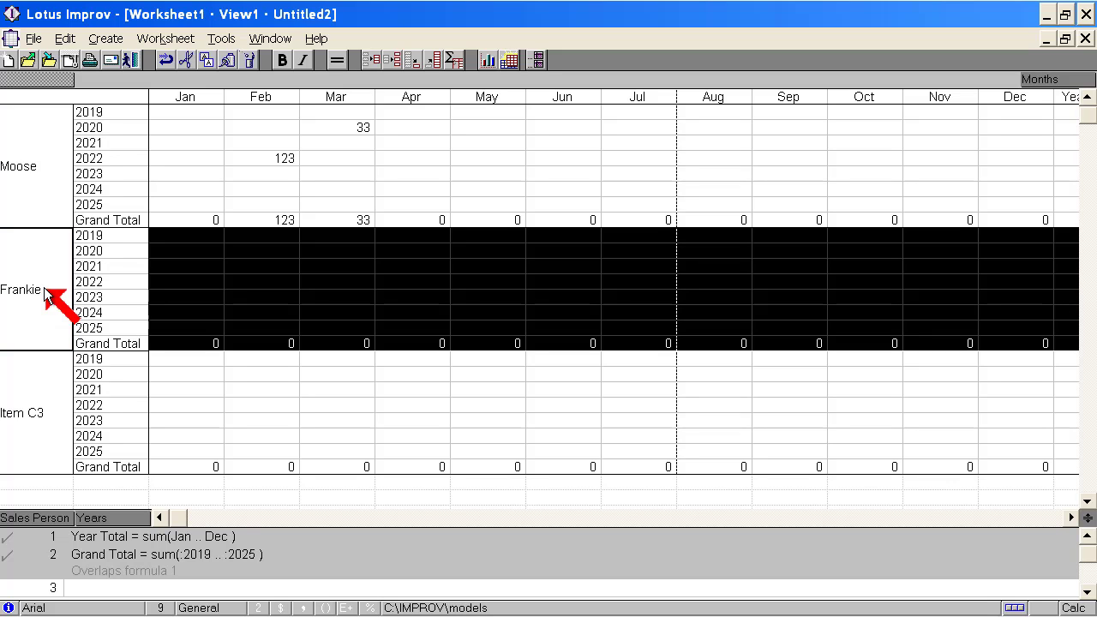
key(Return)
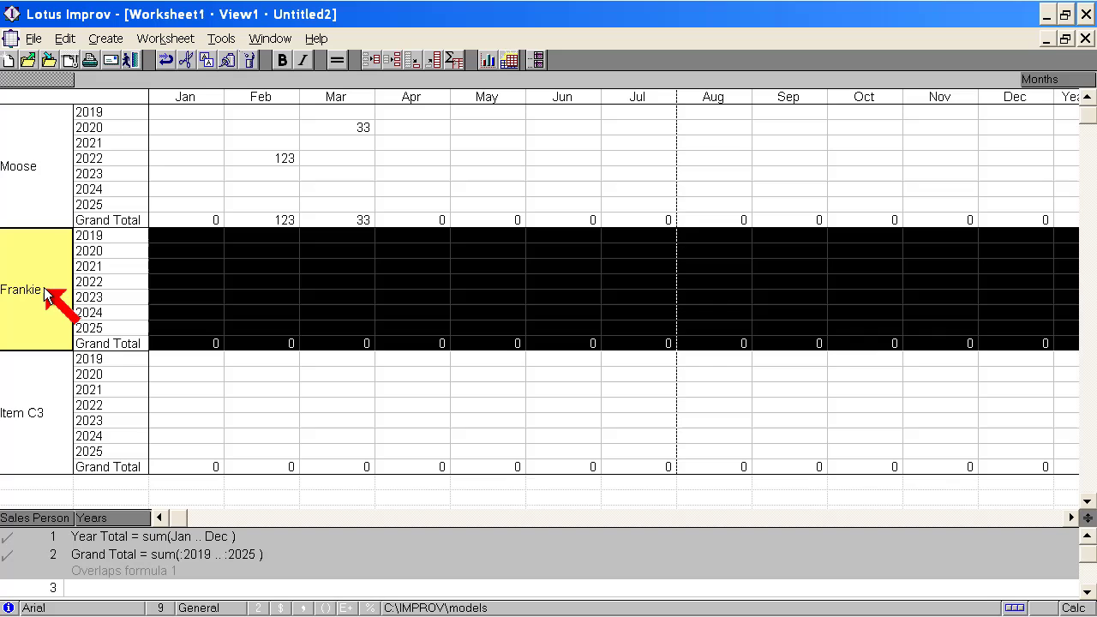
click(38, 425)
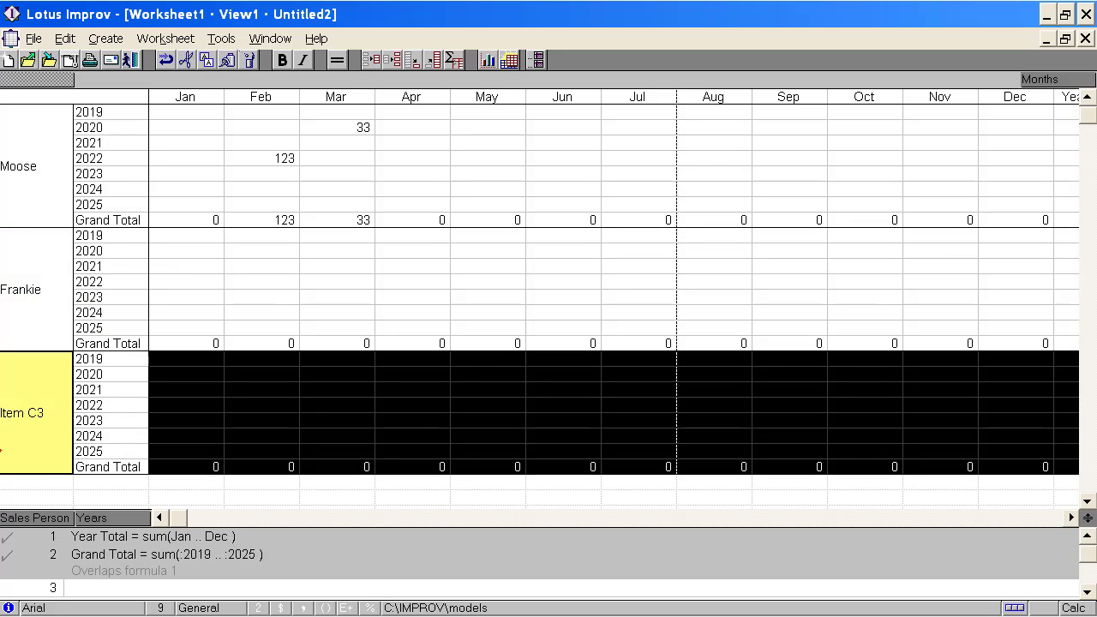
text(Bella)
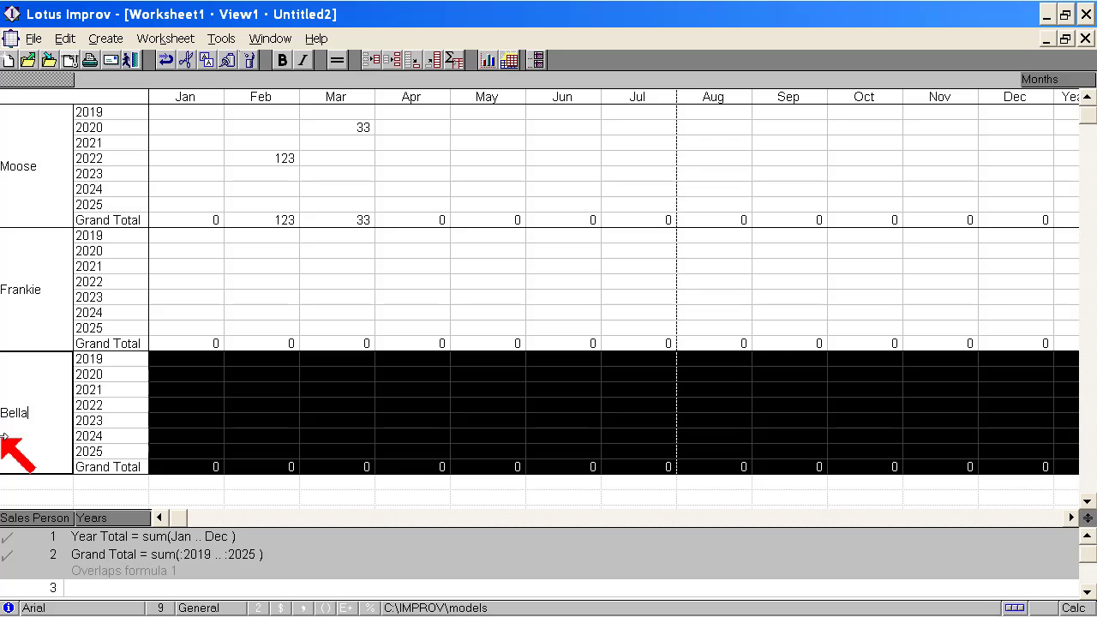
key(Return)
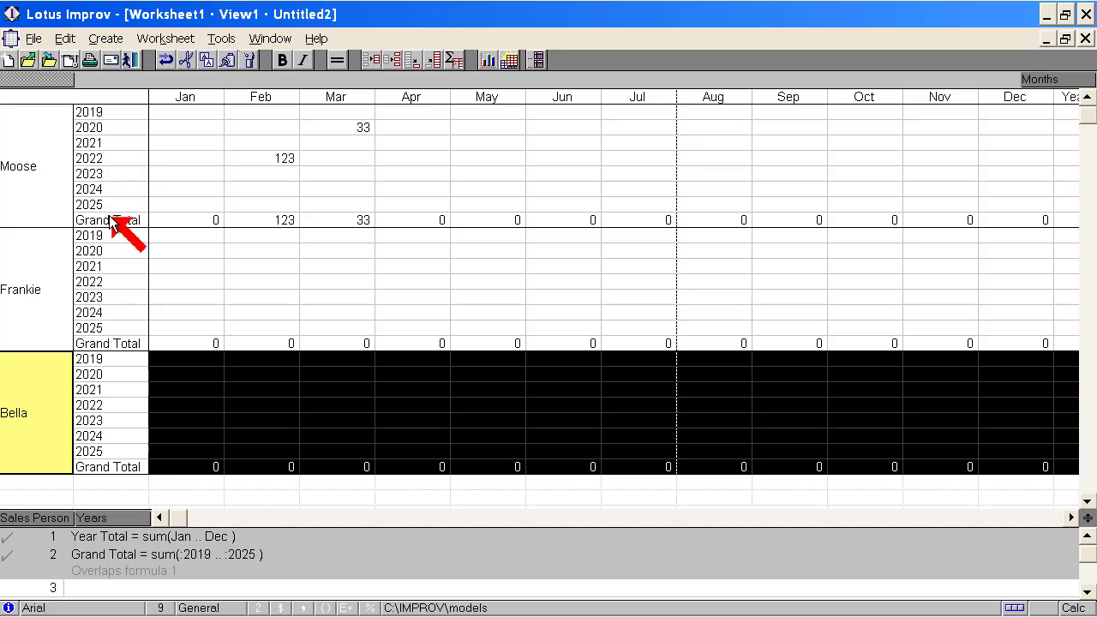
Step: Enter 44 in March 2023 for the first salesperson, and 12 in March 2021 and 33 in February 2023 for the second
click(338, 177)
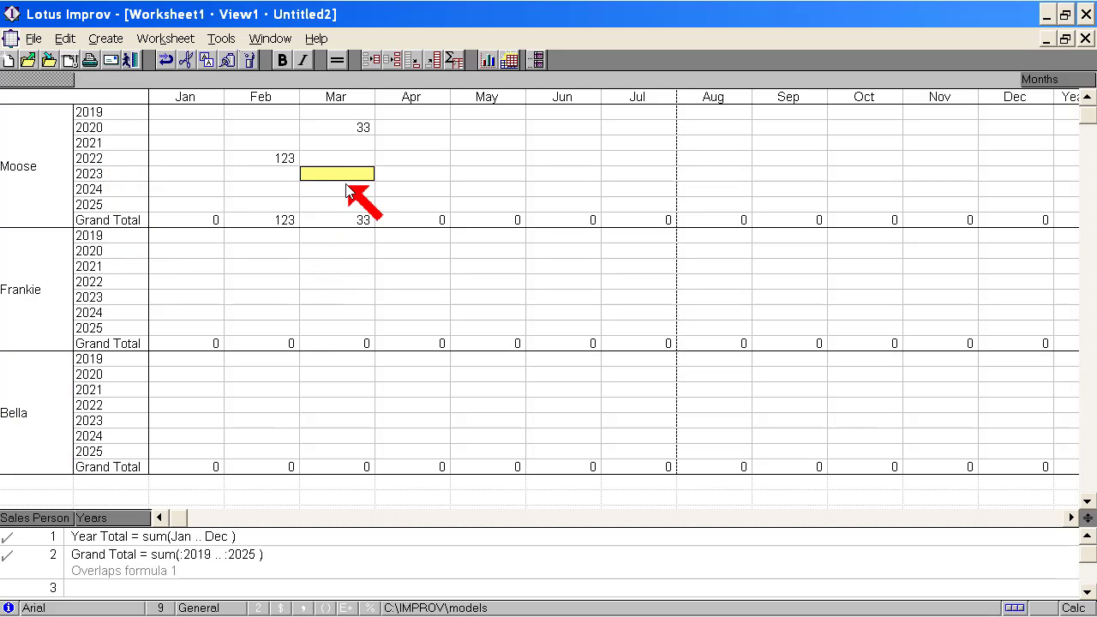
text(44)
key(Return)
key(Down)
key(Down)
key(Down)
key(Down)
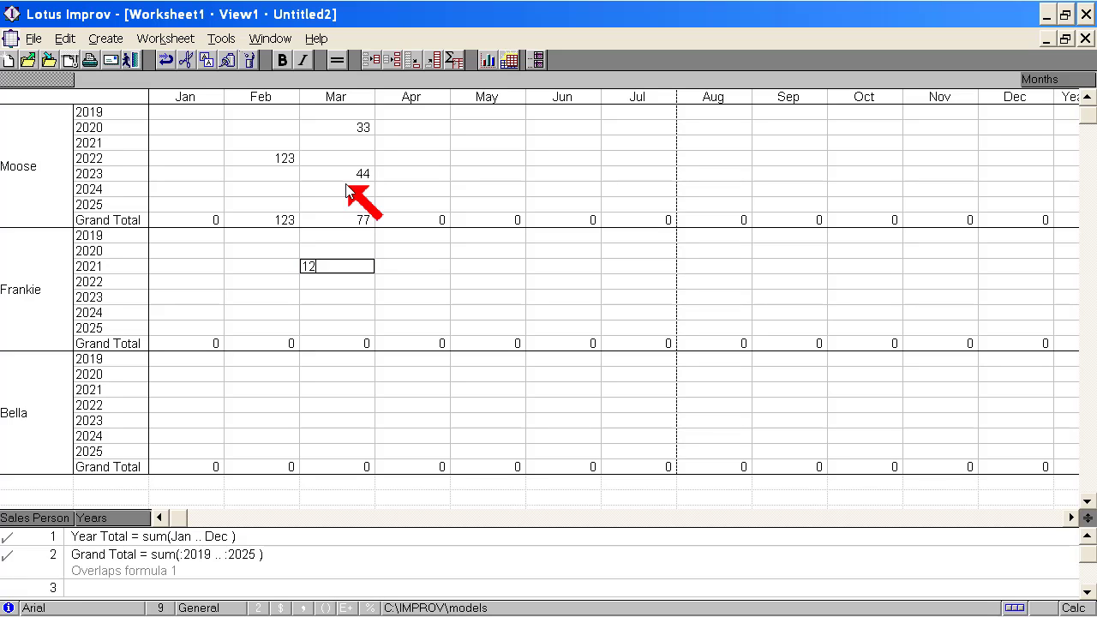
key(Down)
key(Down)
key(Left)
text(33)
key(Return)
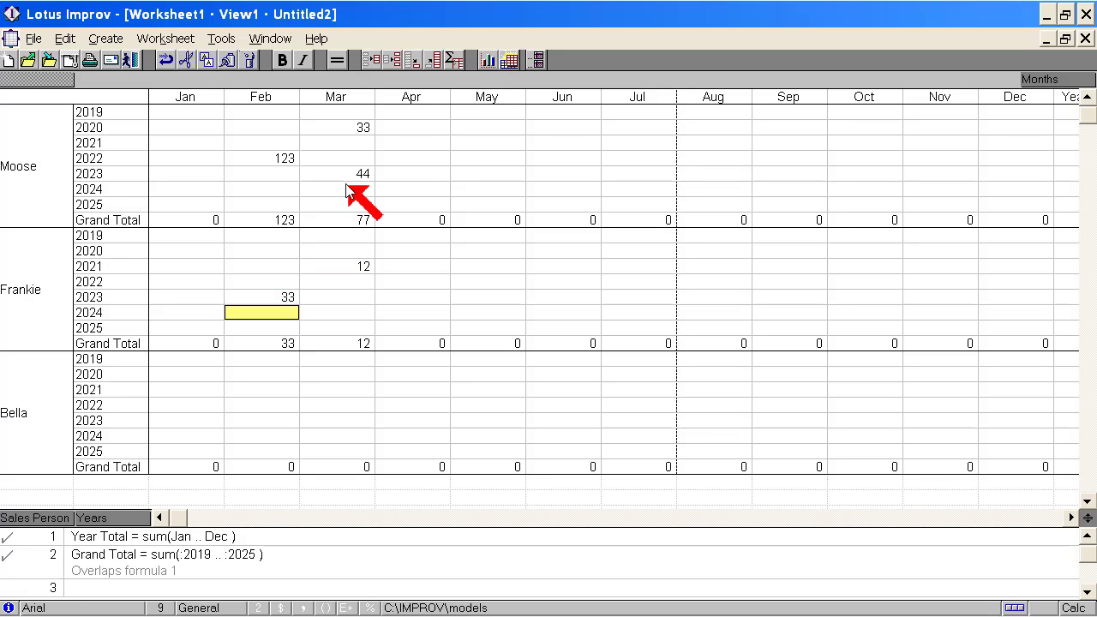
Step: Enter 99 in February 2021 and 172 in May 2022 for the third salesperson
key(Down)
key(Down)
key(Down)
key(Down)
text(99)
key(Return)
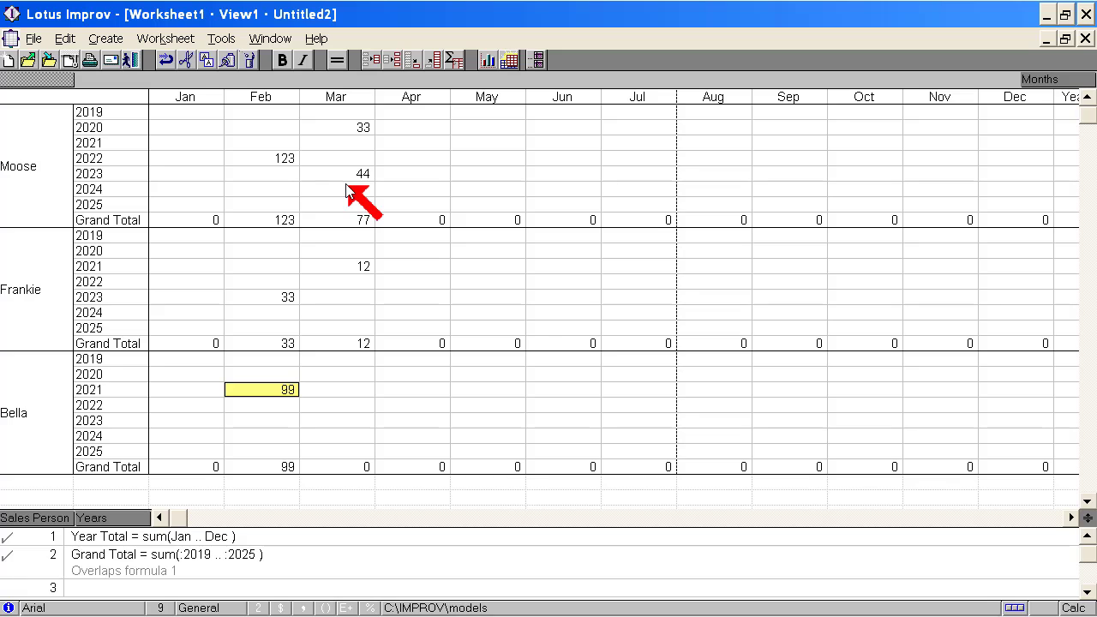
click(467, 407)
text(17)
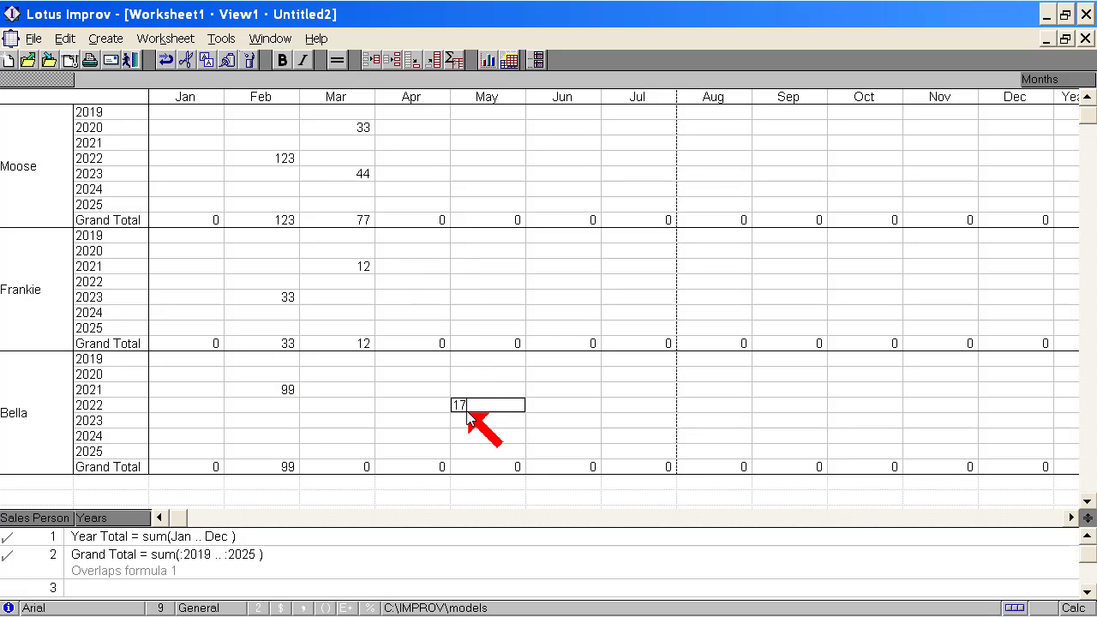
text(2)
key(Return)
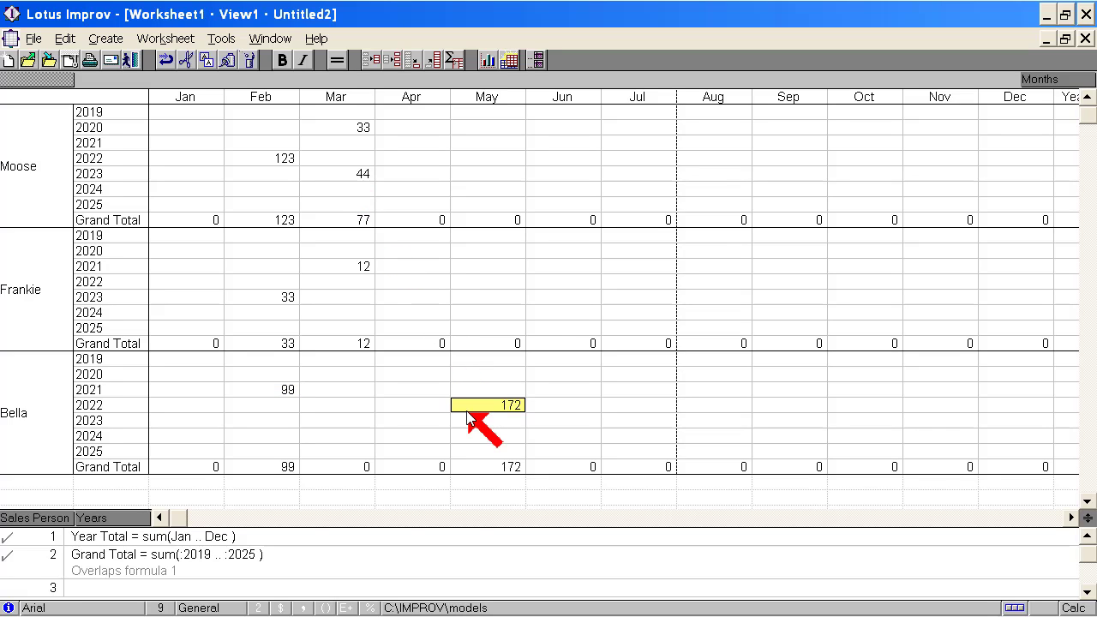
Step: Copy the second salesperson's March 2021 value of 12 into April through September 2022 for the same salesperson
click(364, 268)
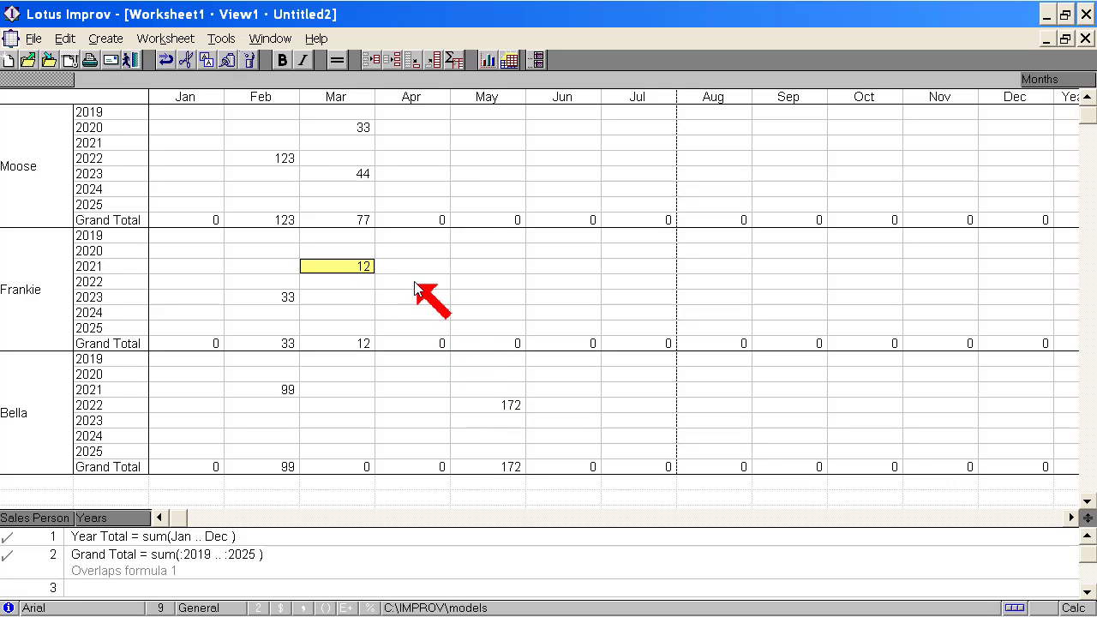
drag(416, 282, 814, 326)
key(ctrl+v)
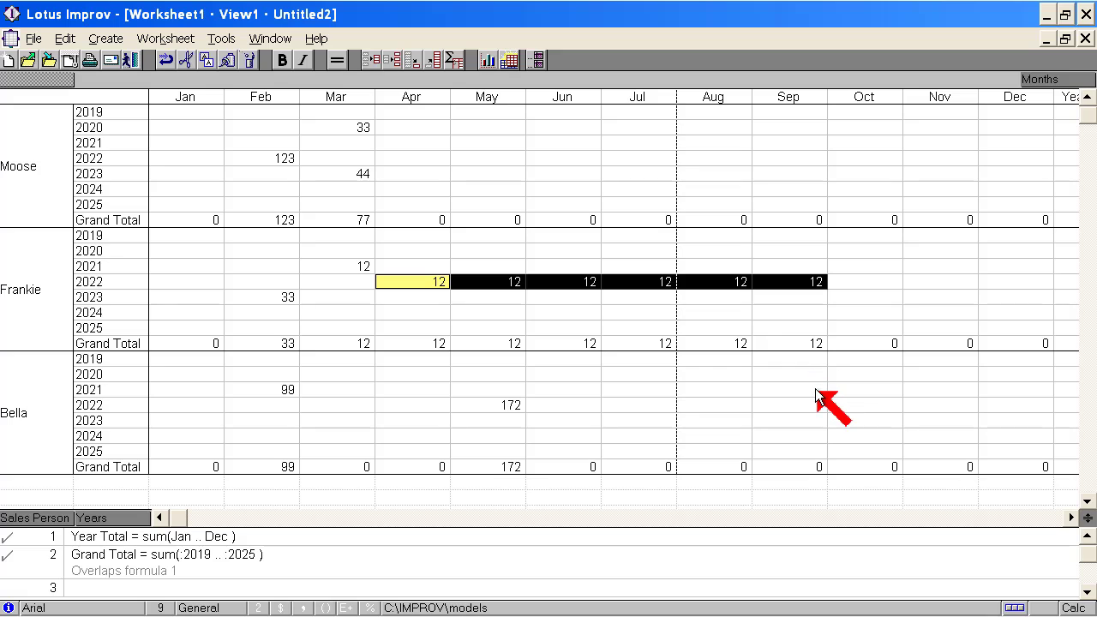
Step: Copy the first salesperson's March 2023 value of 44 into May through September of 2019 to 2024
click(357, 175)
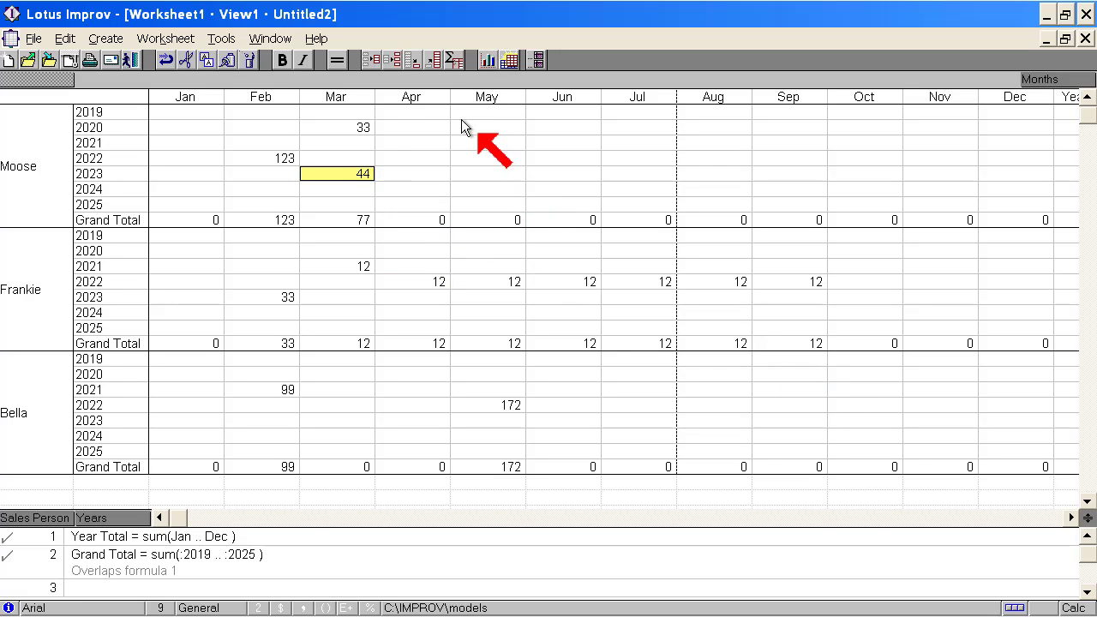
drag(462, 112, 772, 192)
key(ctrl+v)
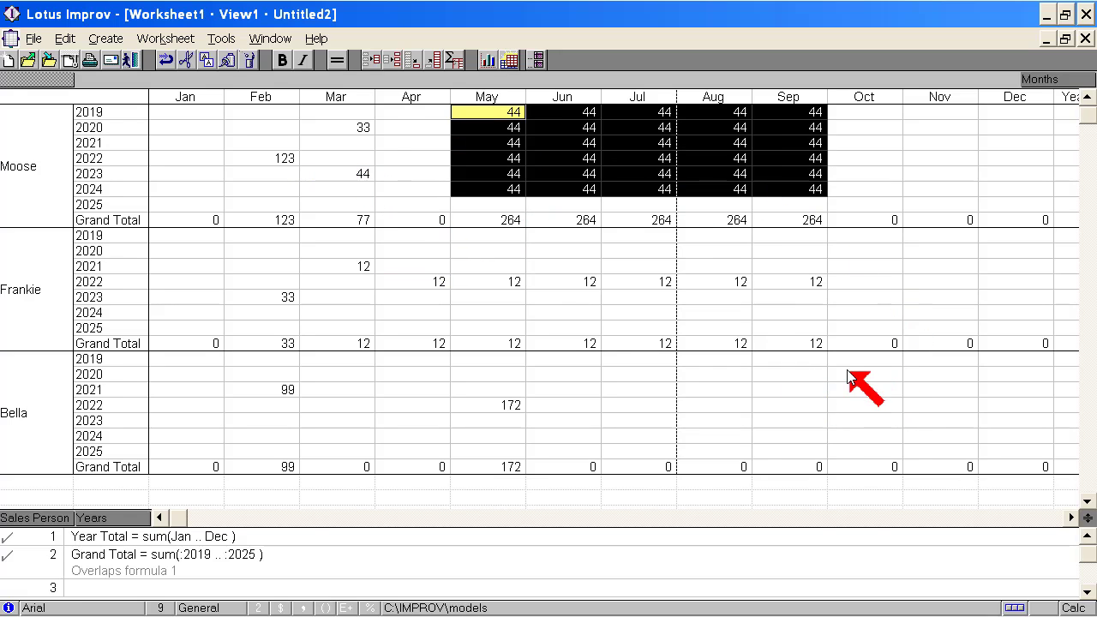
Step: Copy the third salesperson's May 2022 value of 172 into June through September of 2020 to 2023
click(495, 404)
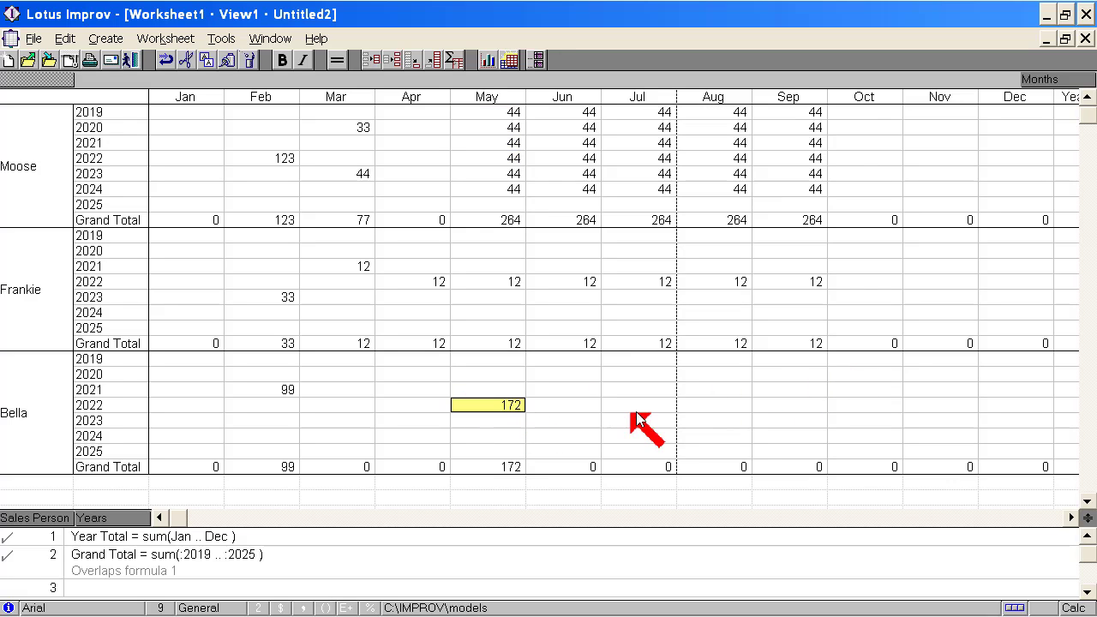
drag(574, 377, 797, 420)
key(ctrl+v)
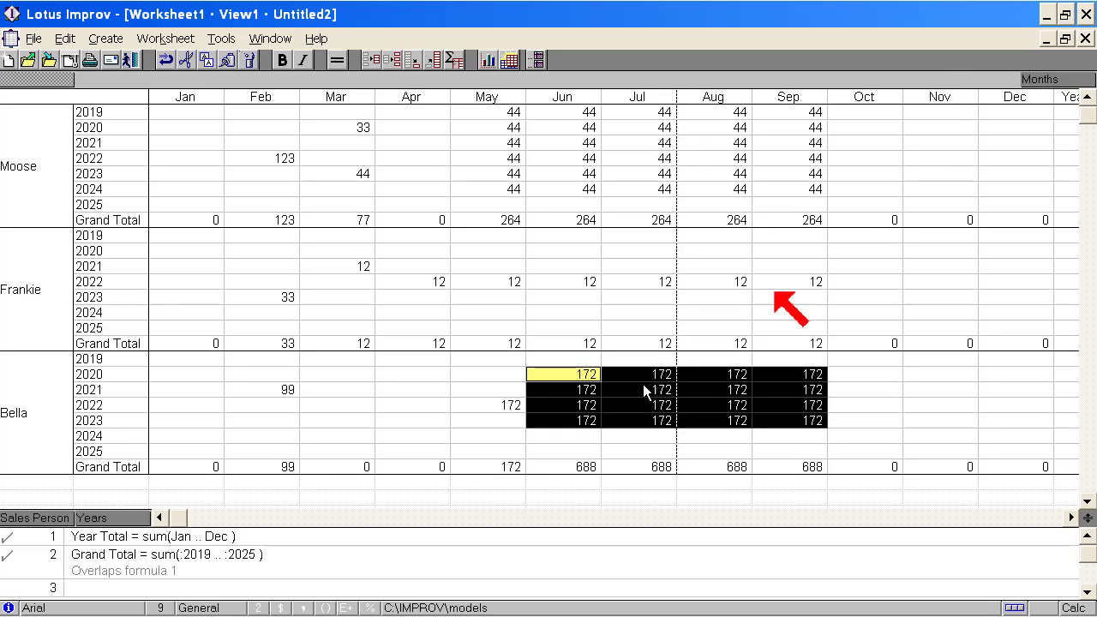
Step: Move the Years category to the columns outside Months and review the figures from 2019 through Grand Total
drag(112, 521, 1033, 86)
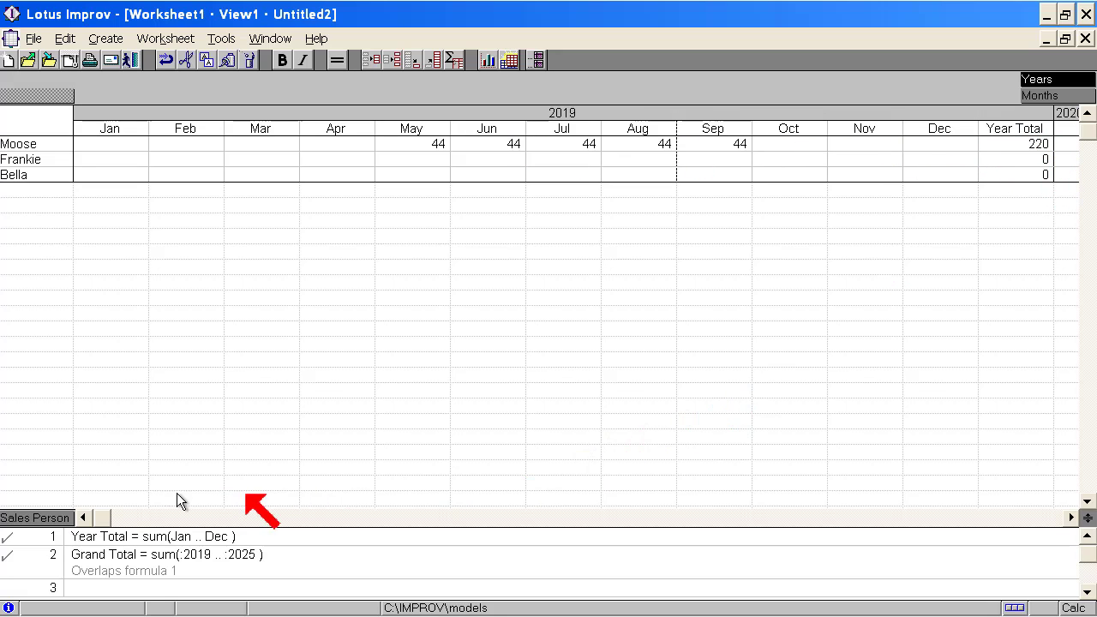
drag(103, 518, 375, 520)
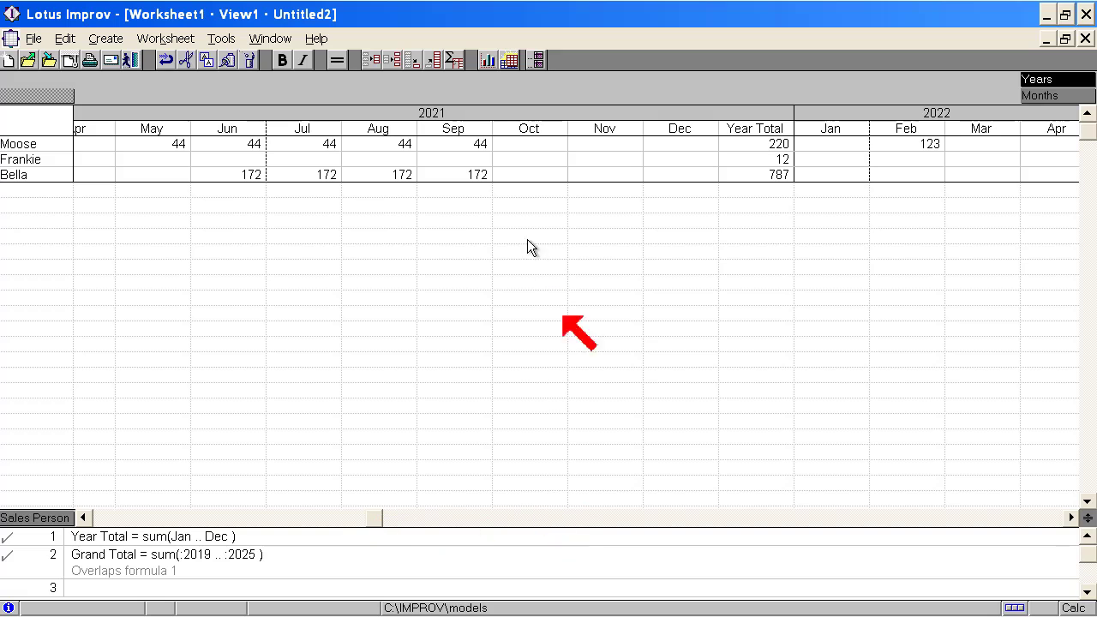
click(562, 518)
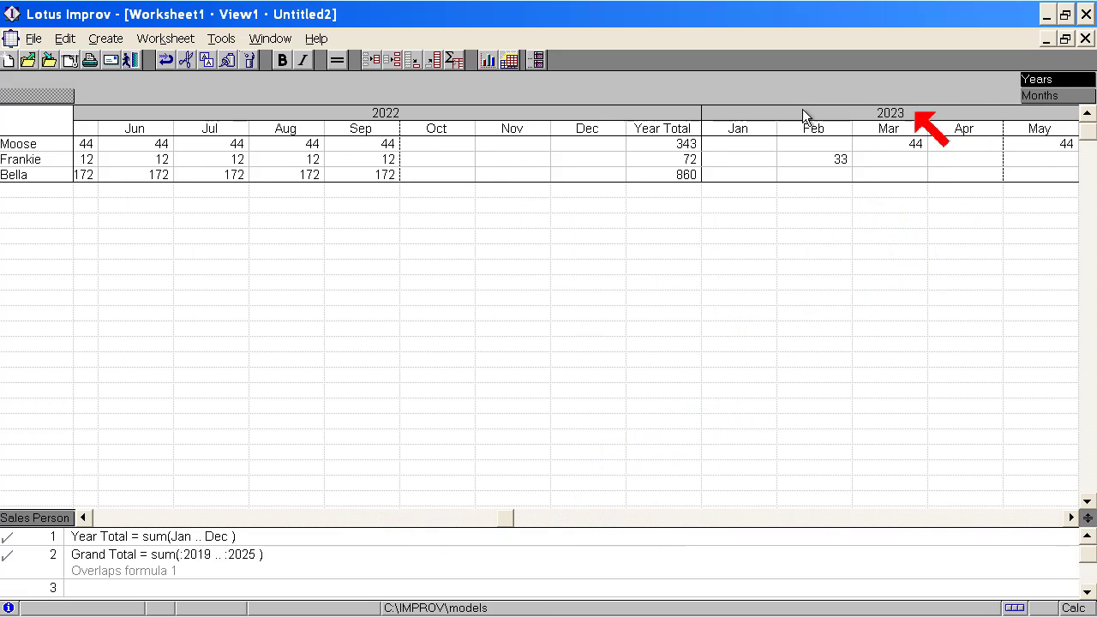
click(792, 519)
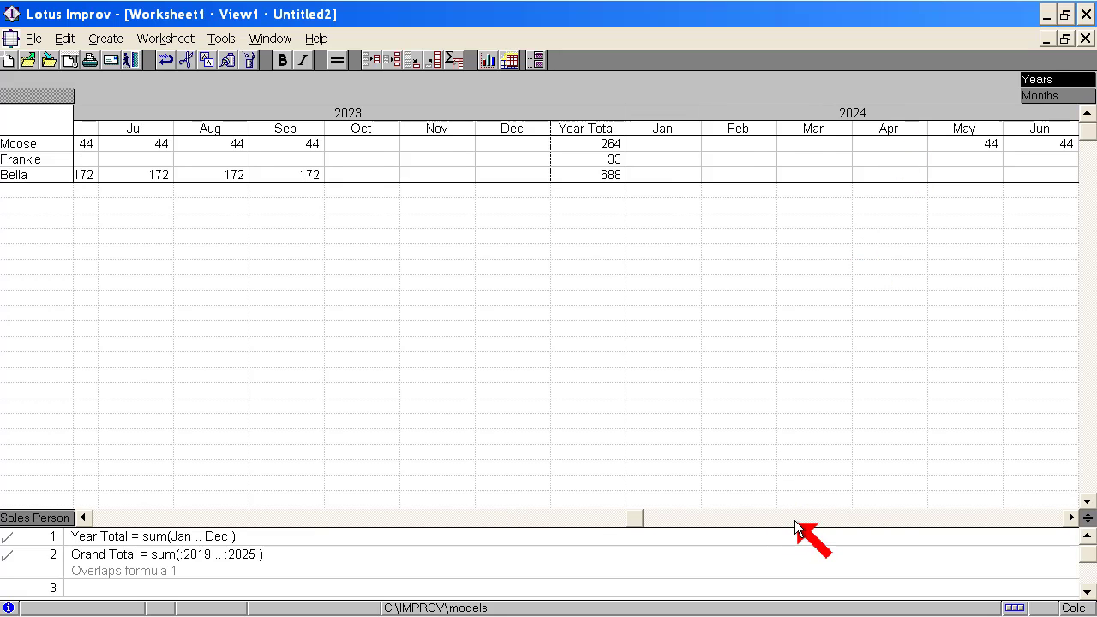
click(801, 519)
click(900, 519)
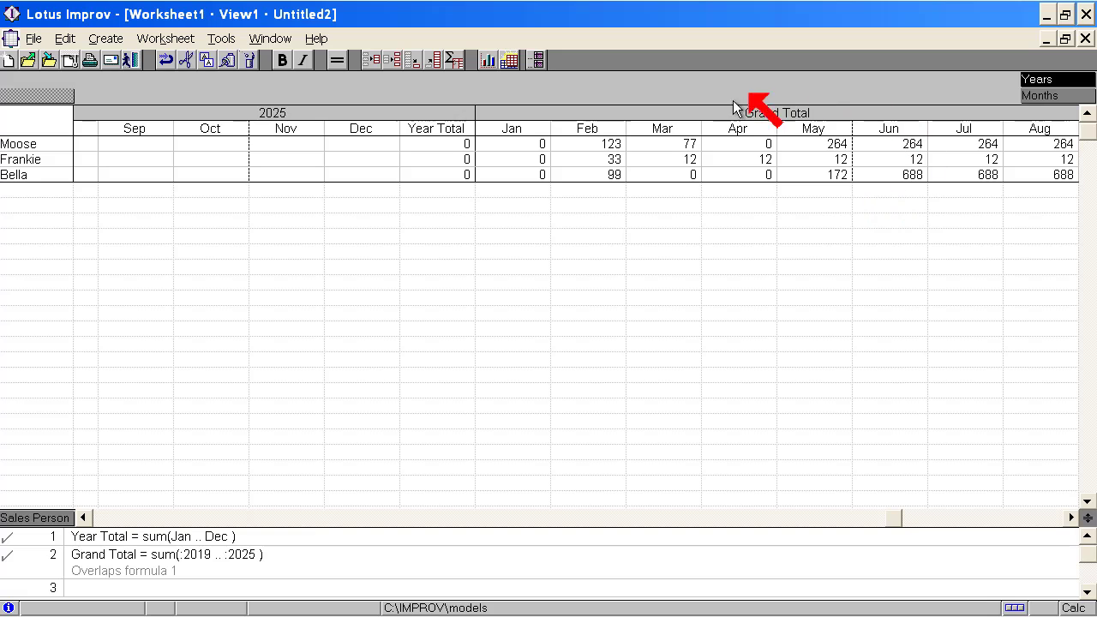
drag(709, 517, 89, 516)
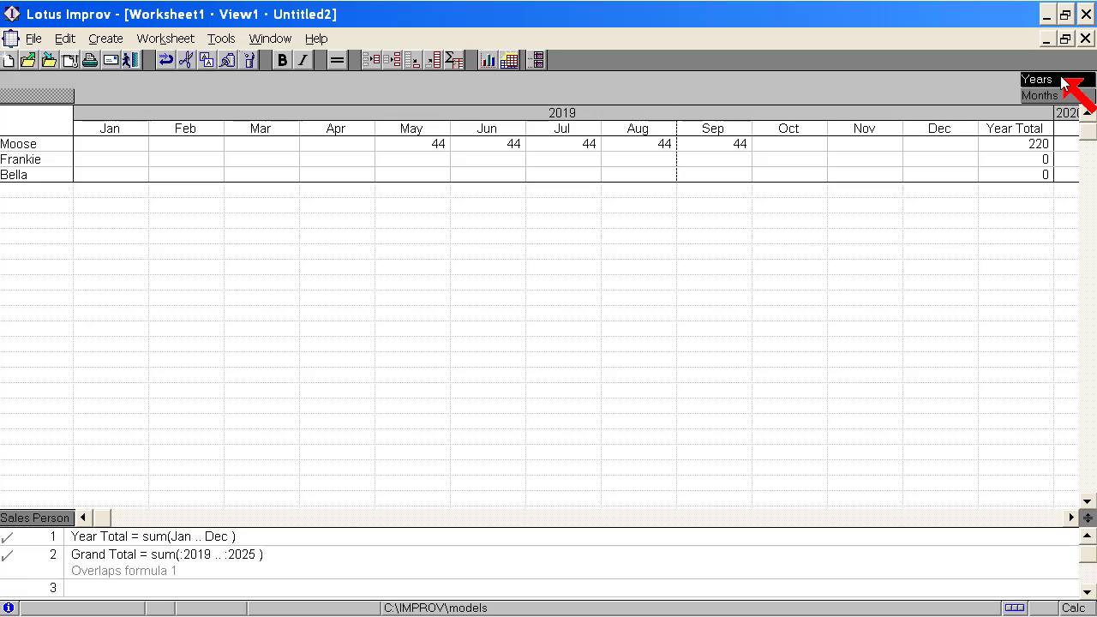
Step: Reorder the column categories so Years sits inside Months, and inspect the January and February groups
drag(1062, 82, 1063, 108)
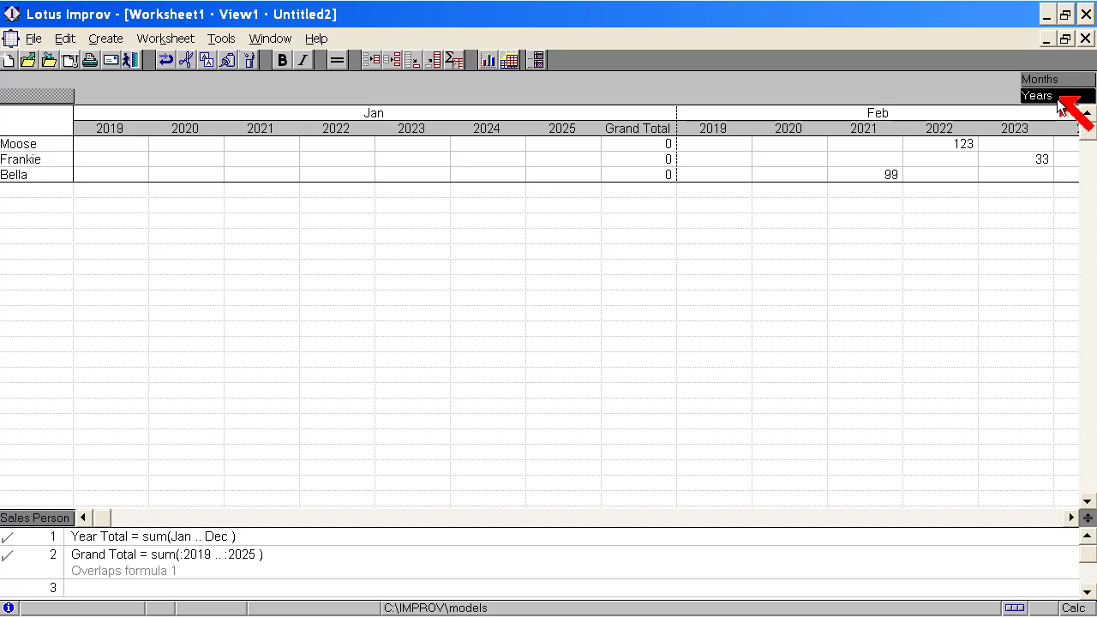
click(402, 114)
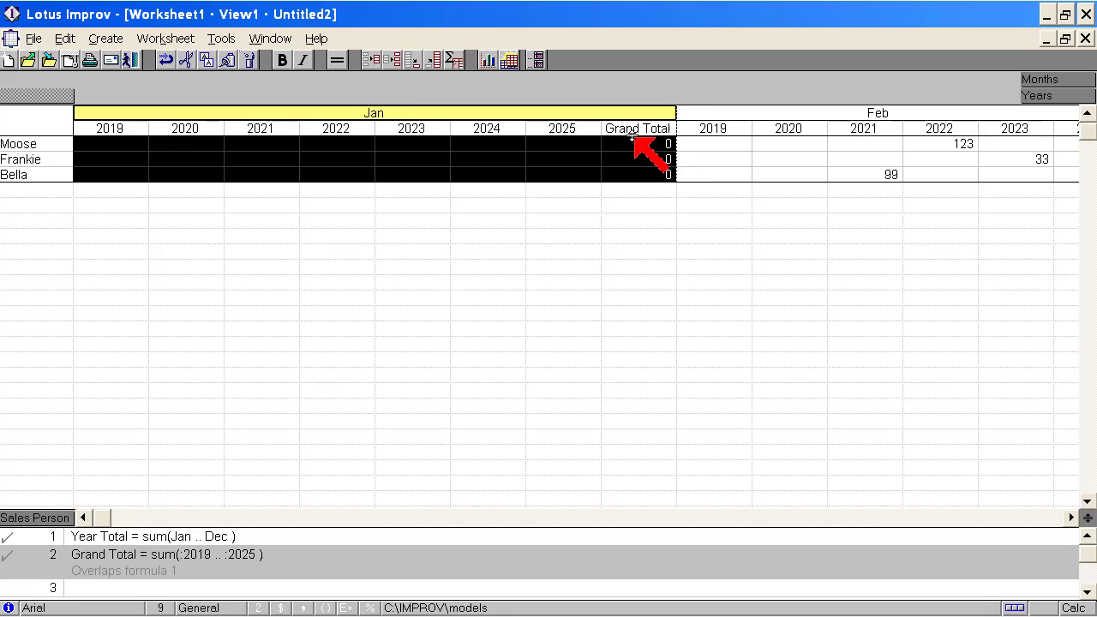
click(888, 112)
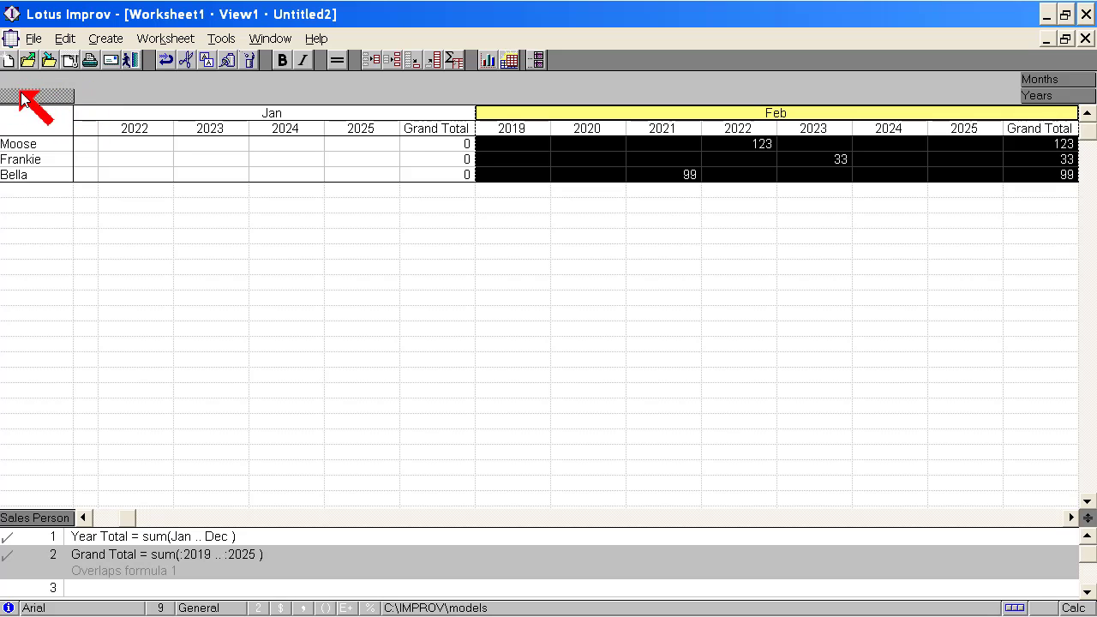
Step: Move the Years category to the page area so that each year is its own page, and view 2019 from January
click(1047, 97)
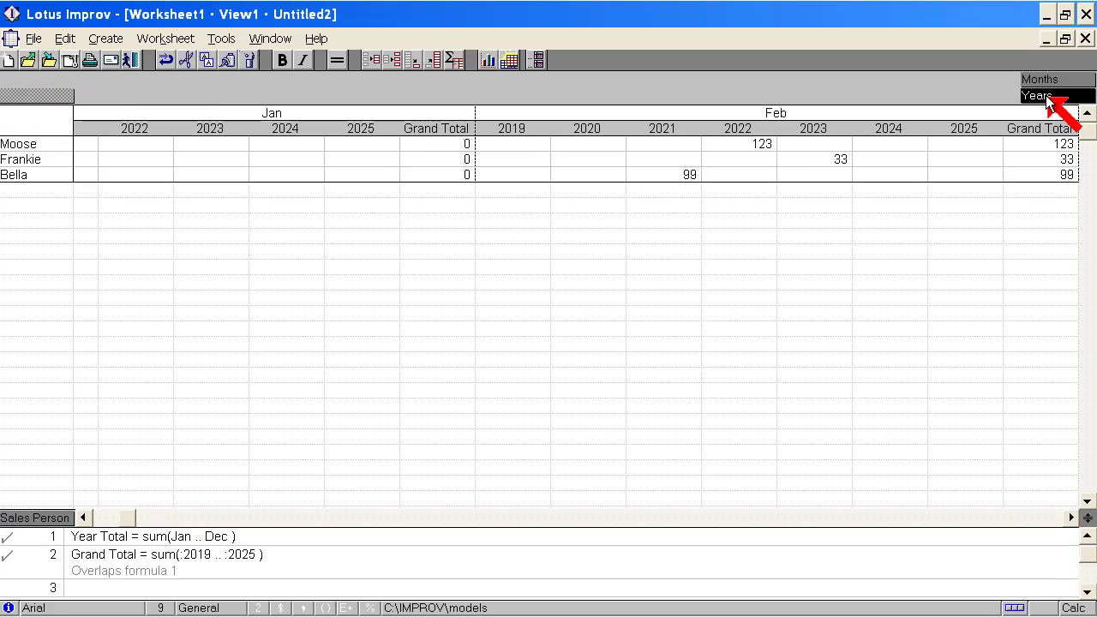
drag(1047, 98, 19, 94)
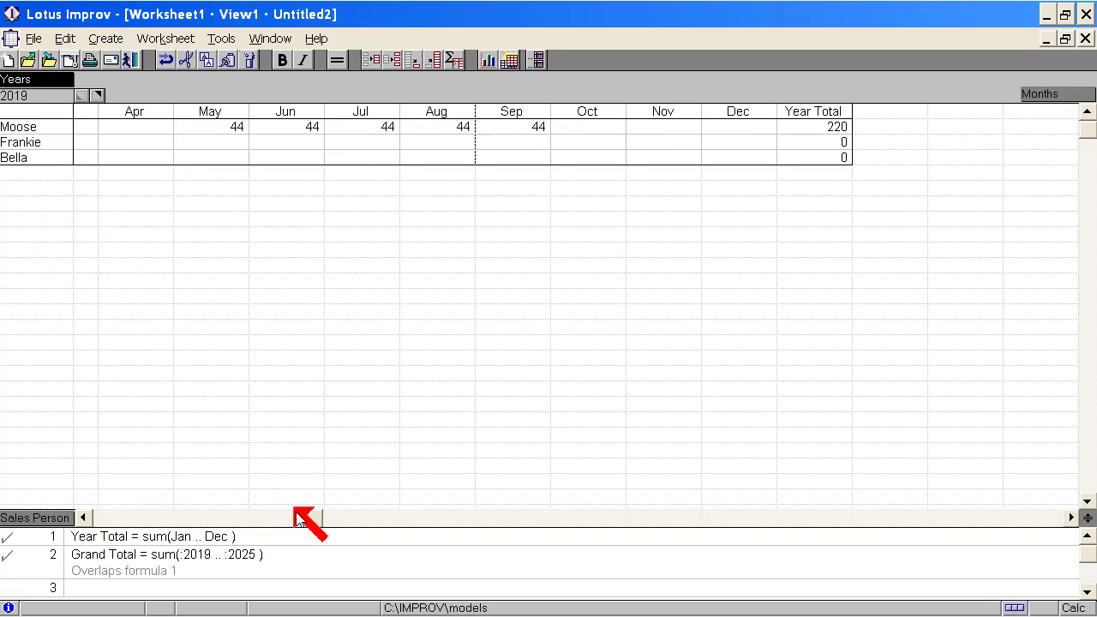
drag(296, 515, 89, 517)
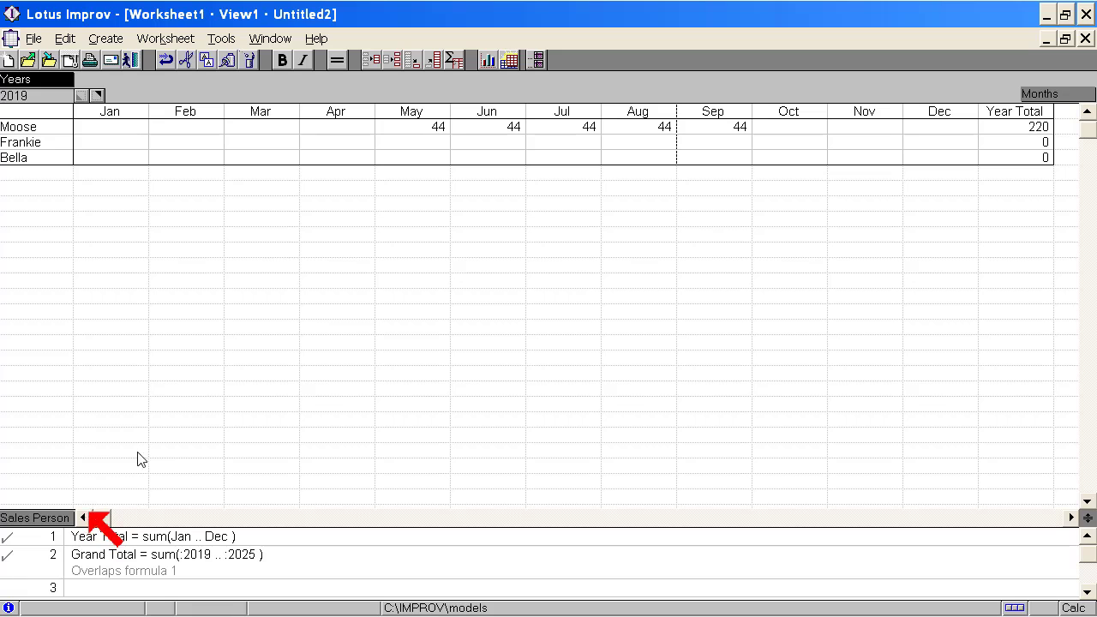
Step: Page forward through the yearly sheets from 2019 to 2022 and back to 2020, examining each salesperson's figures
click(98, 96)
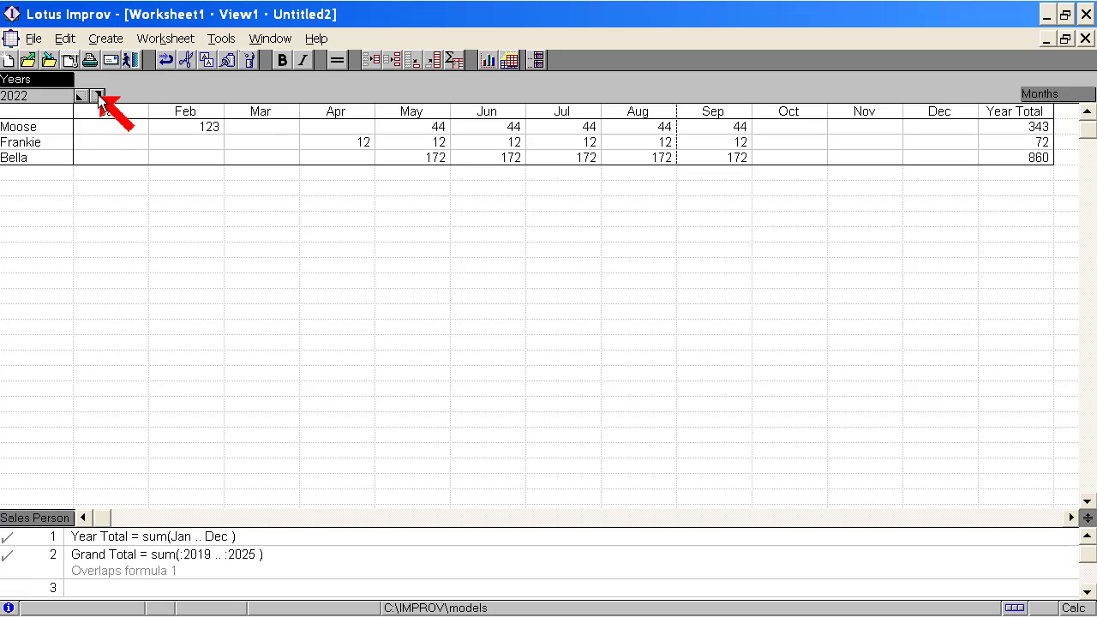
click(81, 96)
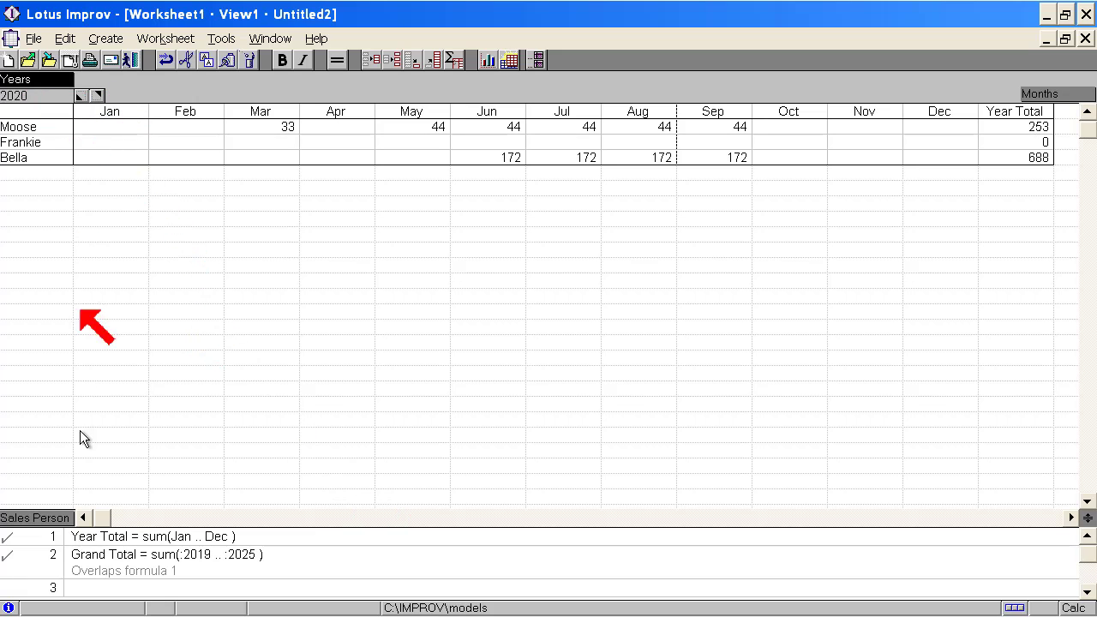
Step: Swap Sales Person into the page area and Years into the rows, and page through each salesperson's sheet and back to the first
mouse_move(58, 516)
mouse_down()
mouse_move(62, 84)
mouse_move(89, 148)
mouse_move(42, 515)
mouse_up()
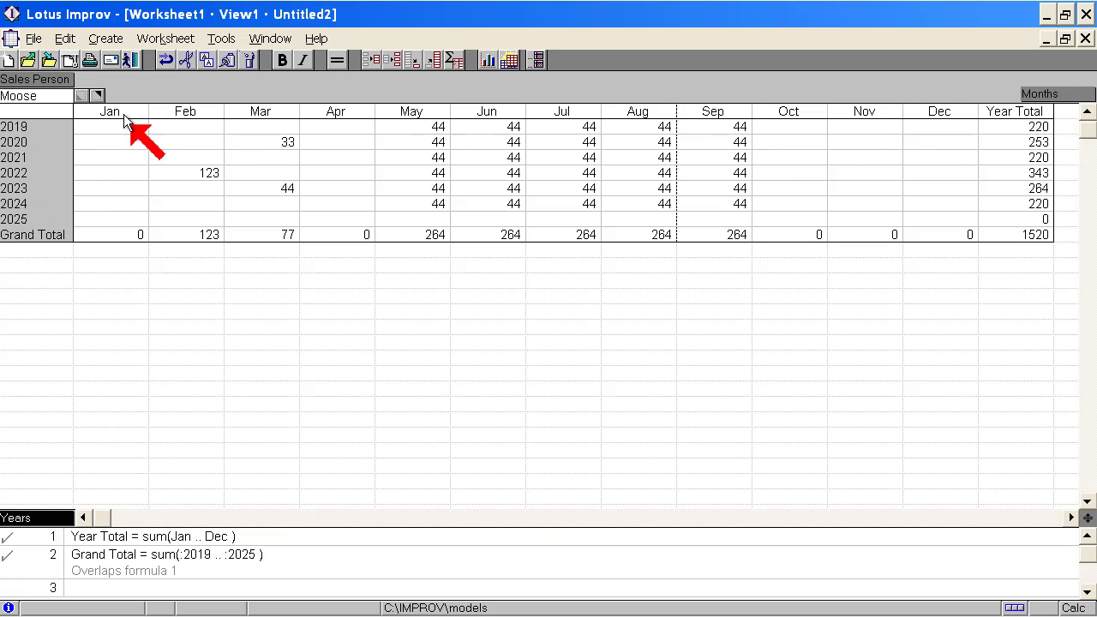
click(99, 95)
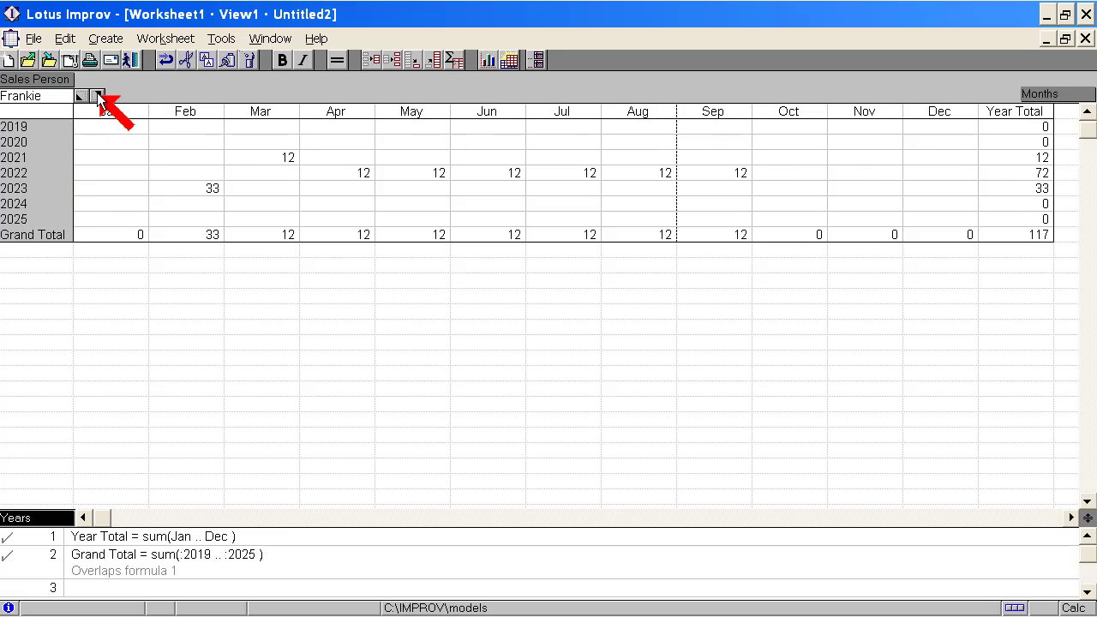
click(98, 95)
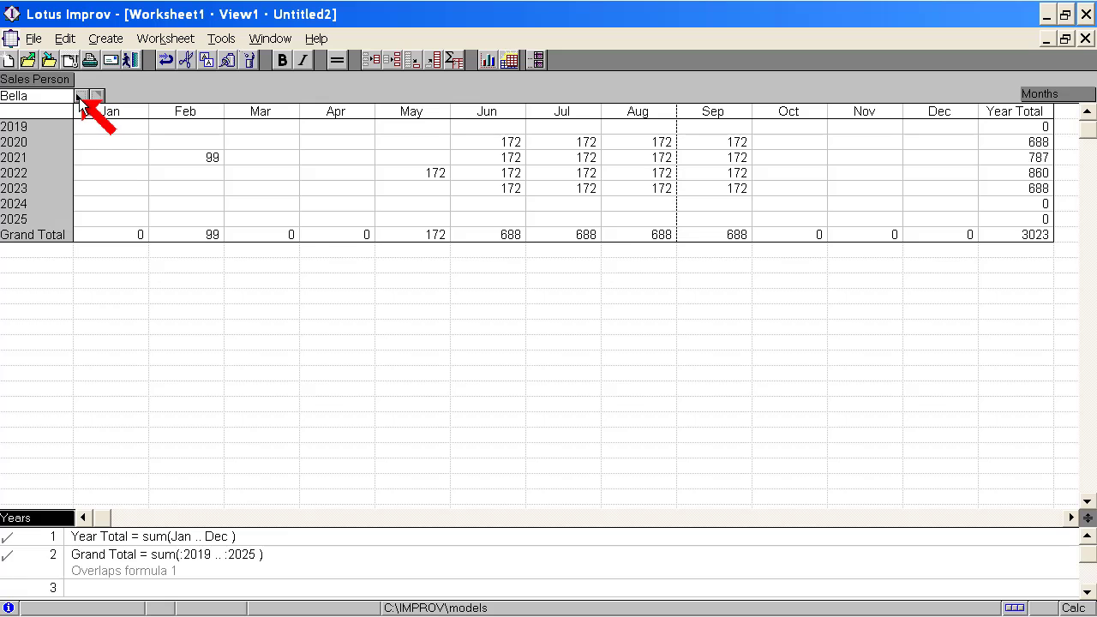
click(79, 96)
click(79, 96)
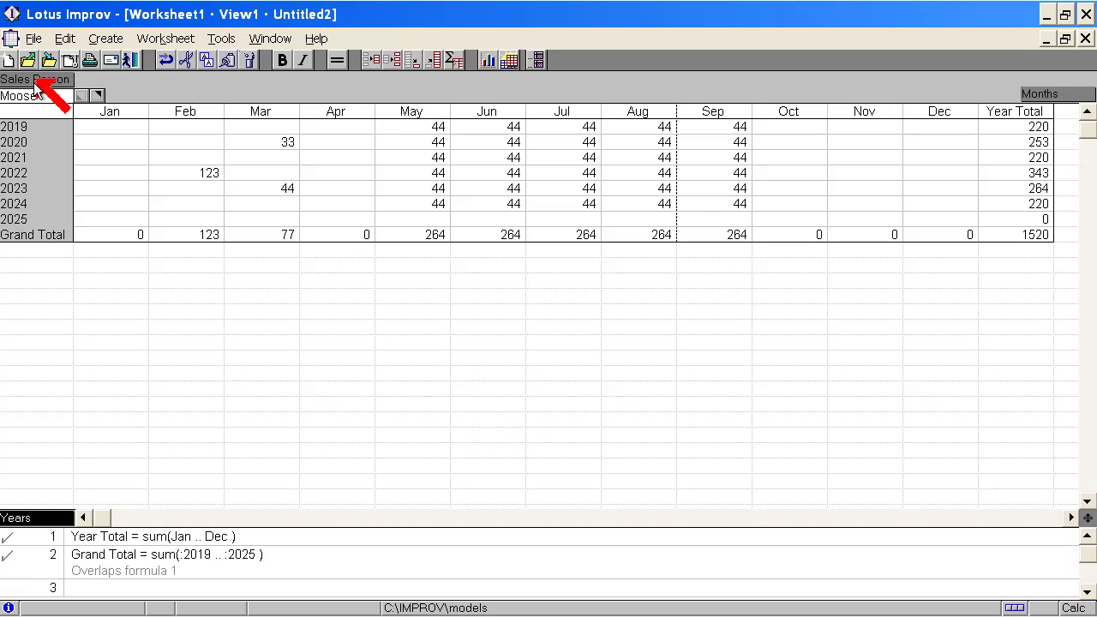
Step: Move Sales Person to the rows outside Years, and resize the columns so all months and the full Year Total heading fit
drag(35, 85, 20, 516)
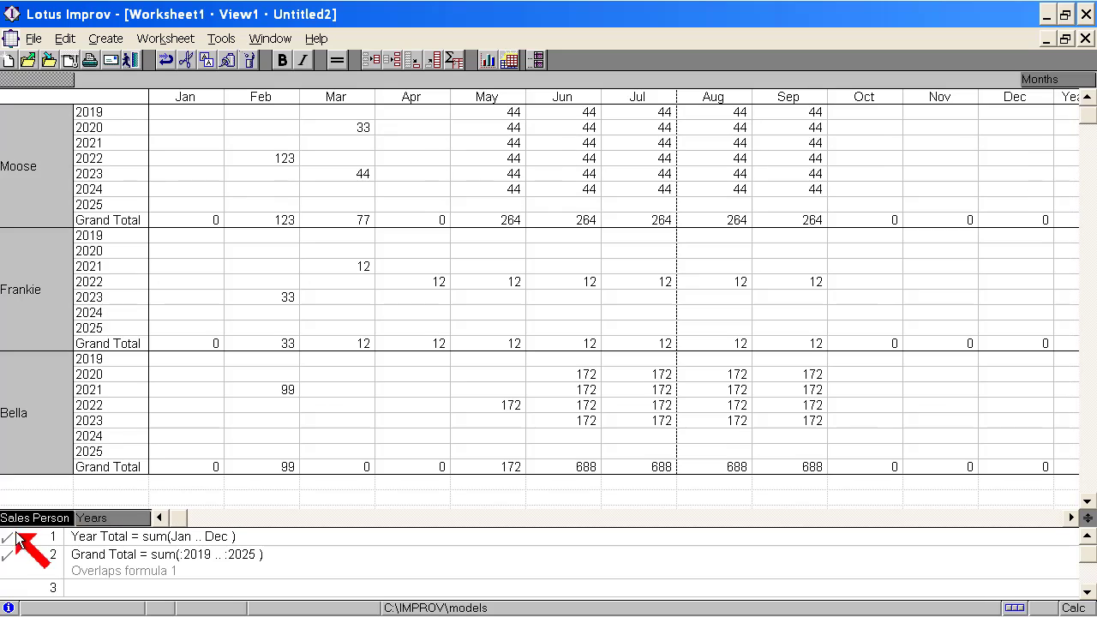
click(203, 98)
drag(203, 97, 1050, 103)
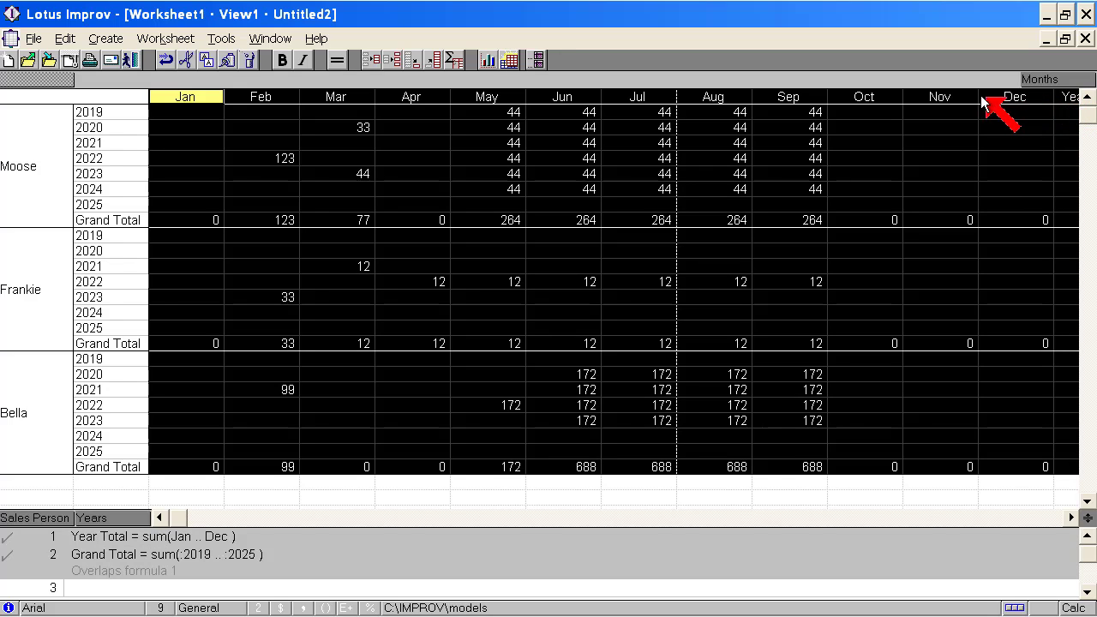
drag(979, 94, 952, 96)
click(766, 98)
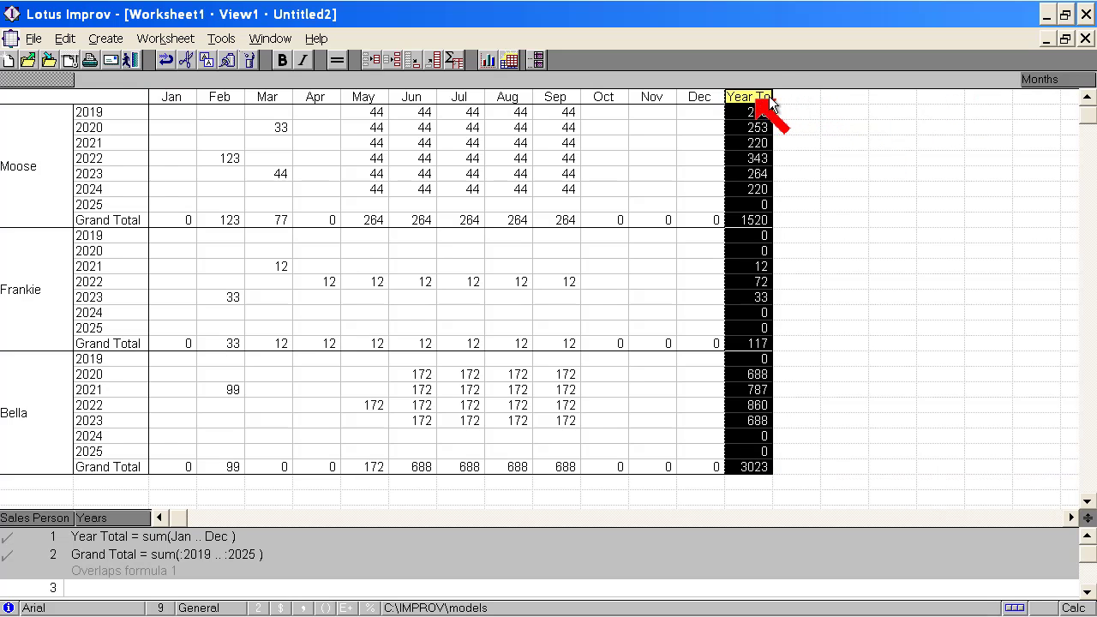
drag(772, 96, 806, 96)
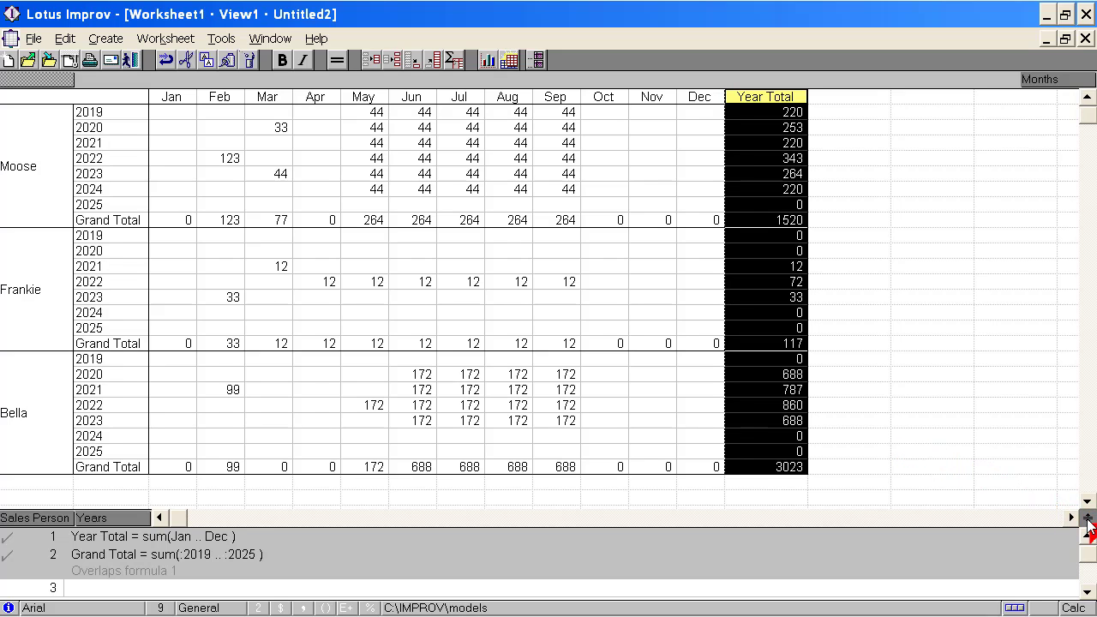
Step: Enlarge the formula area and add an item named Sales Person Total below the last salesperson
drag(1089, 524, 1083, 461)
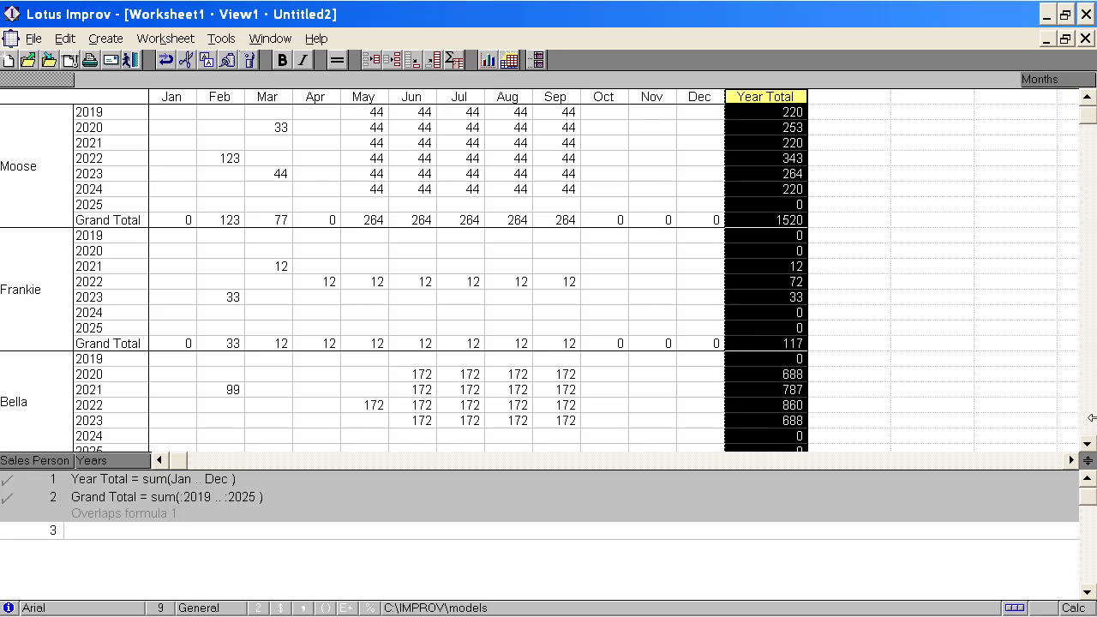
click(1087, 444)
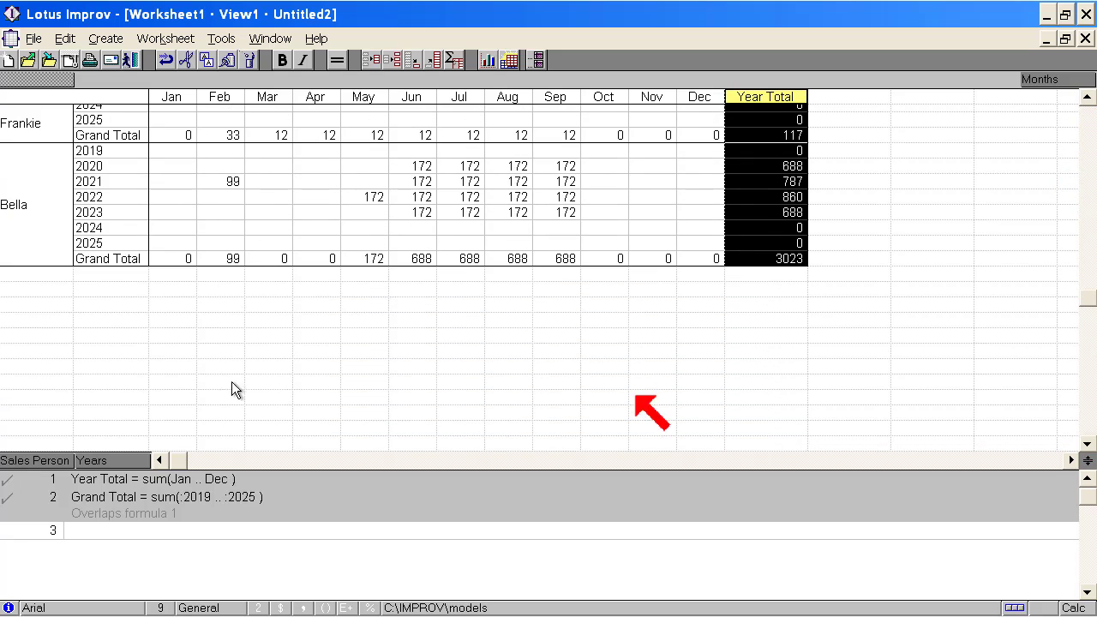
click(22, 233)
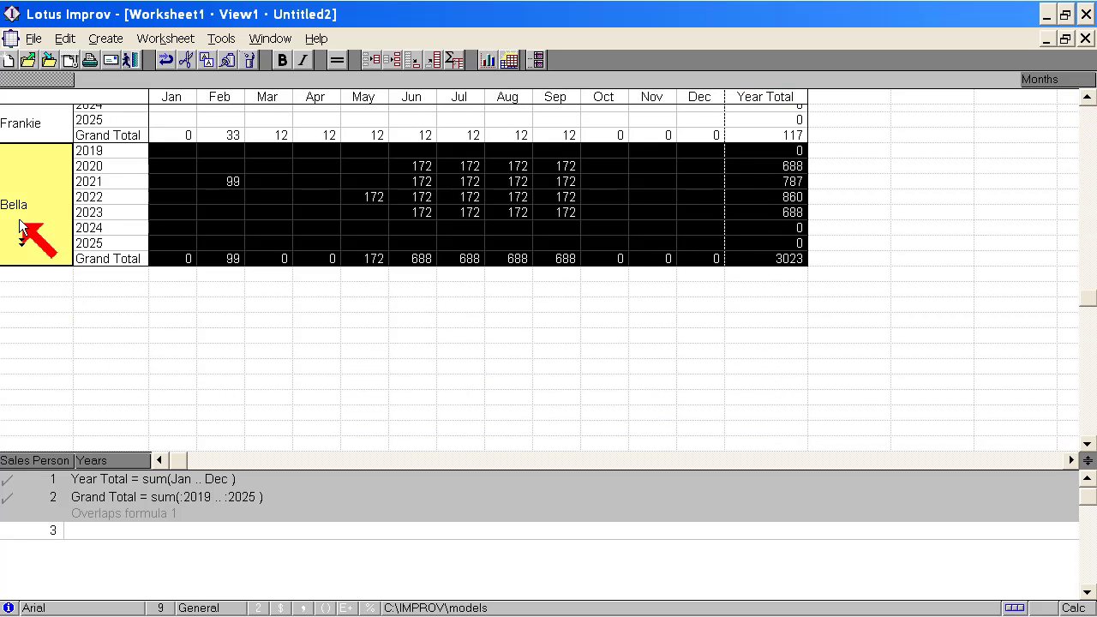
click(22, 276)
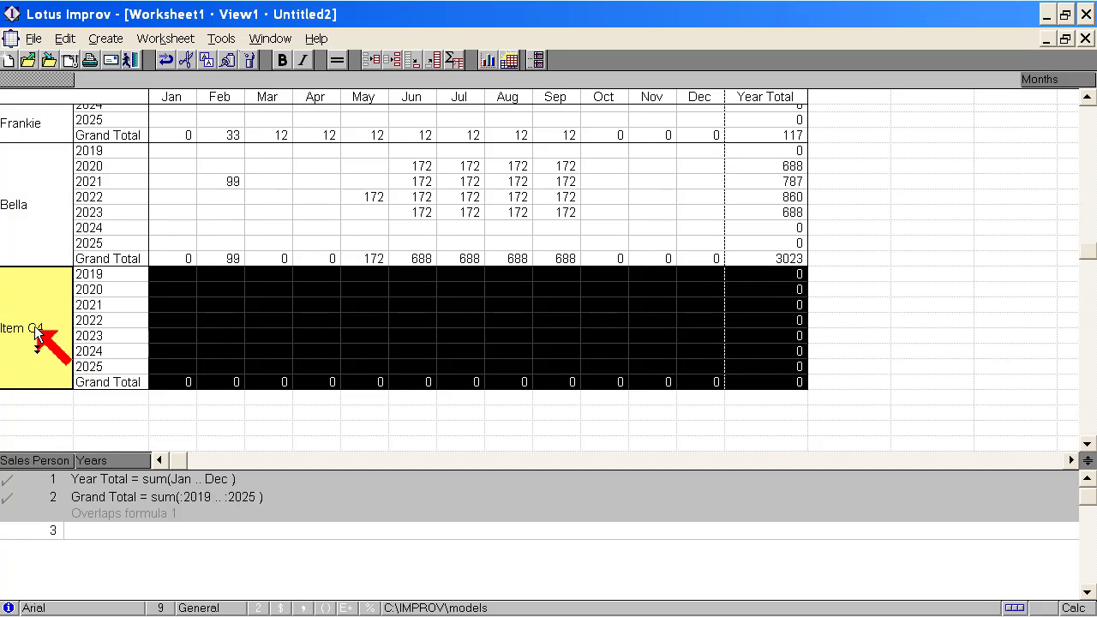
text(S)
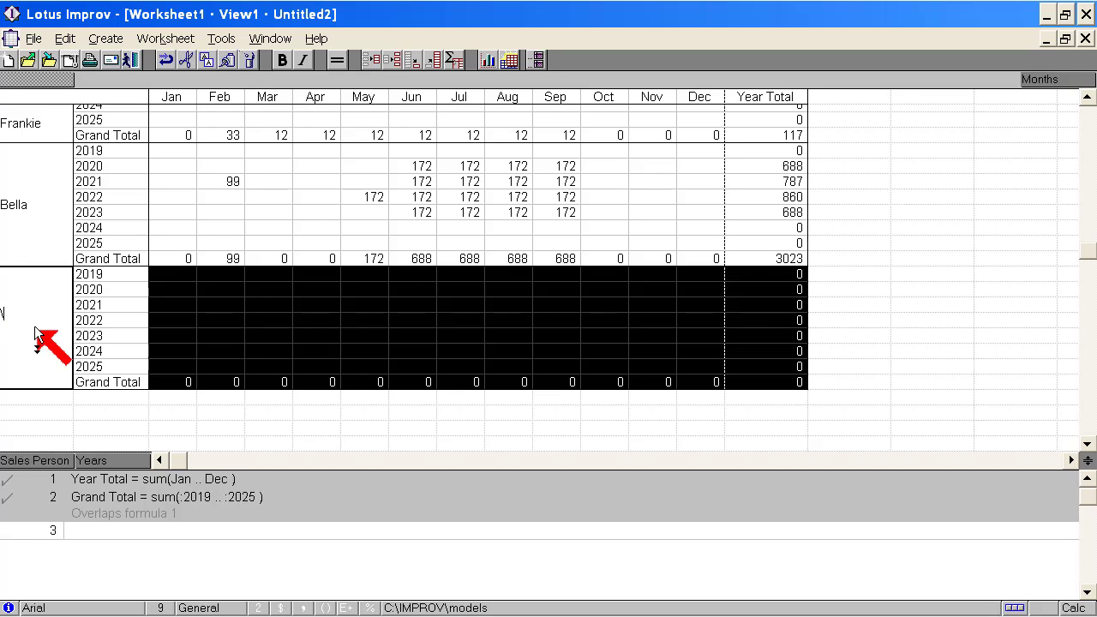
key(Return)
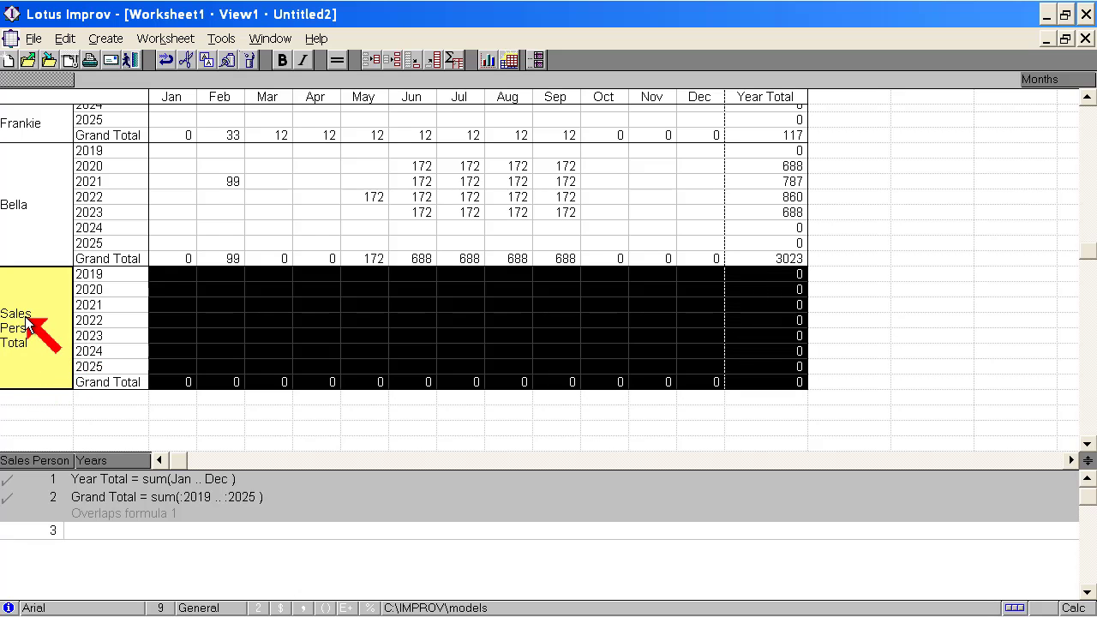
Step: Define the Sales Person Total formula as the sum from the first salesperson through the third
text(= sum()
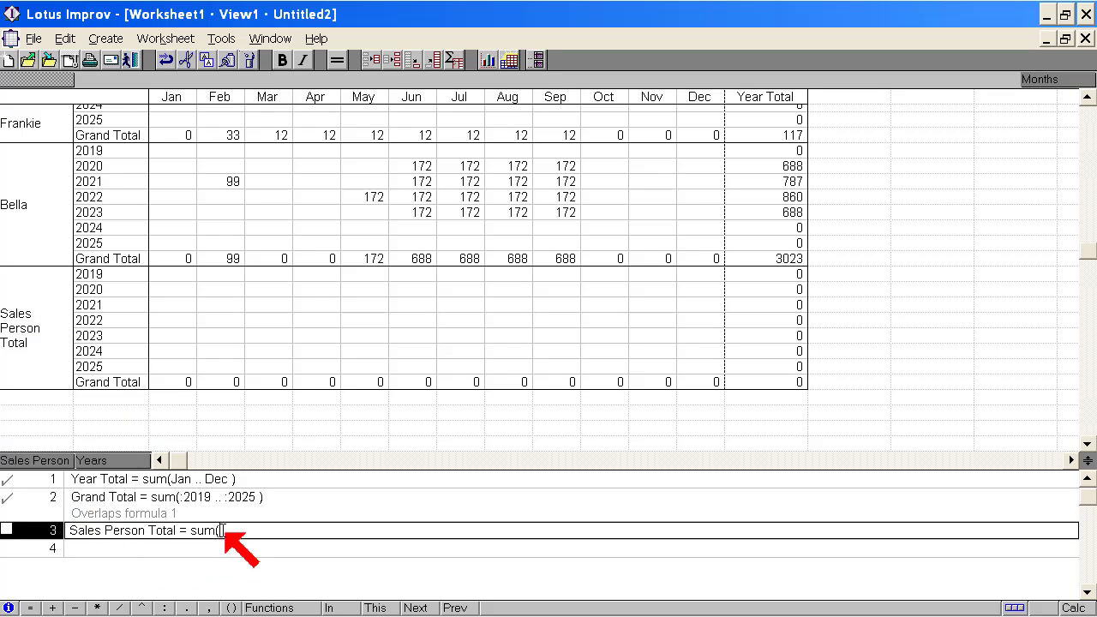
drag(44, 237, 29, 182)
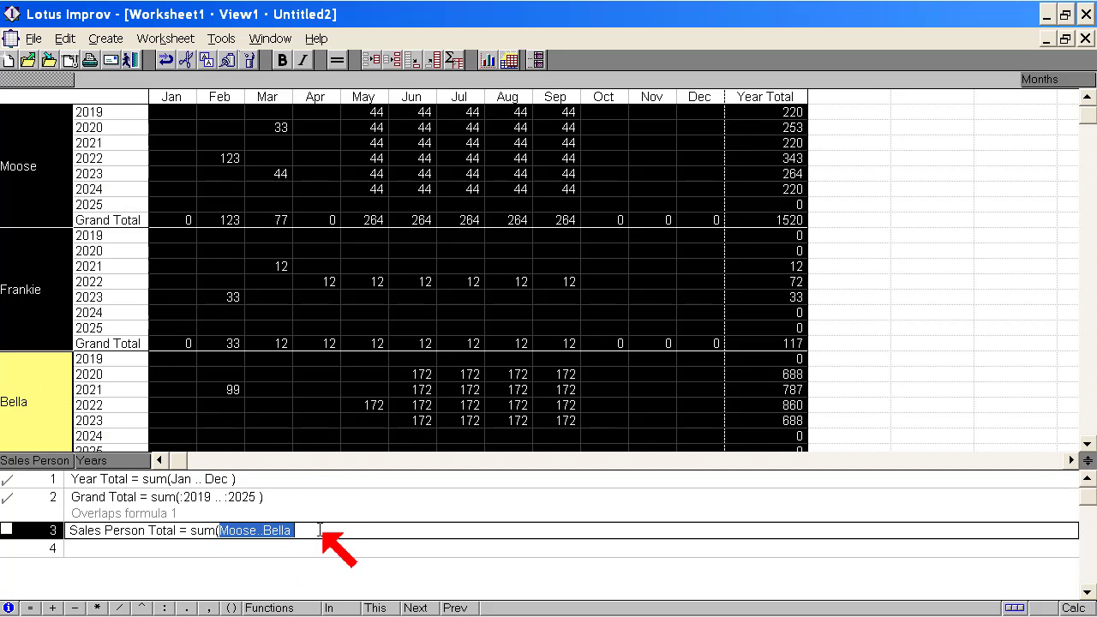
text())
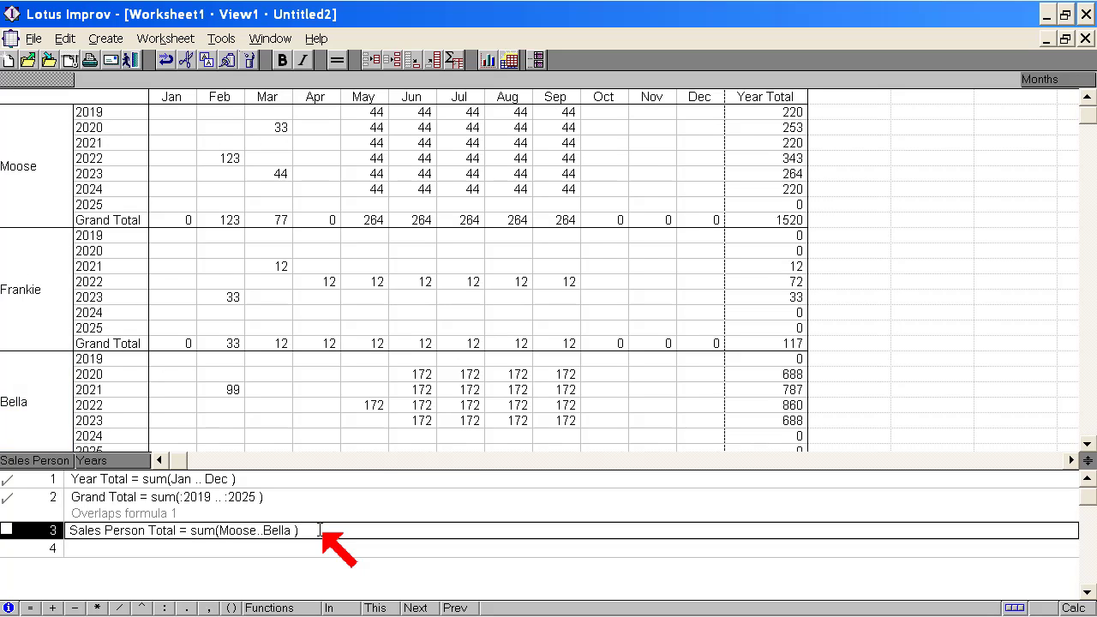
key(Return)
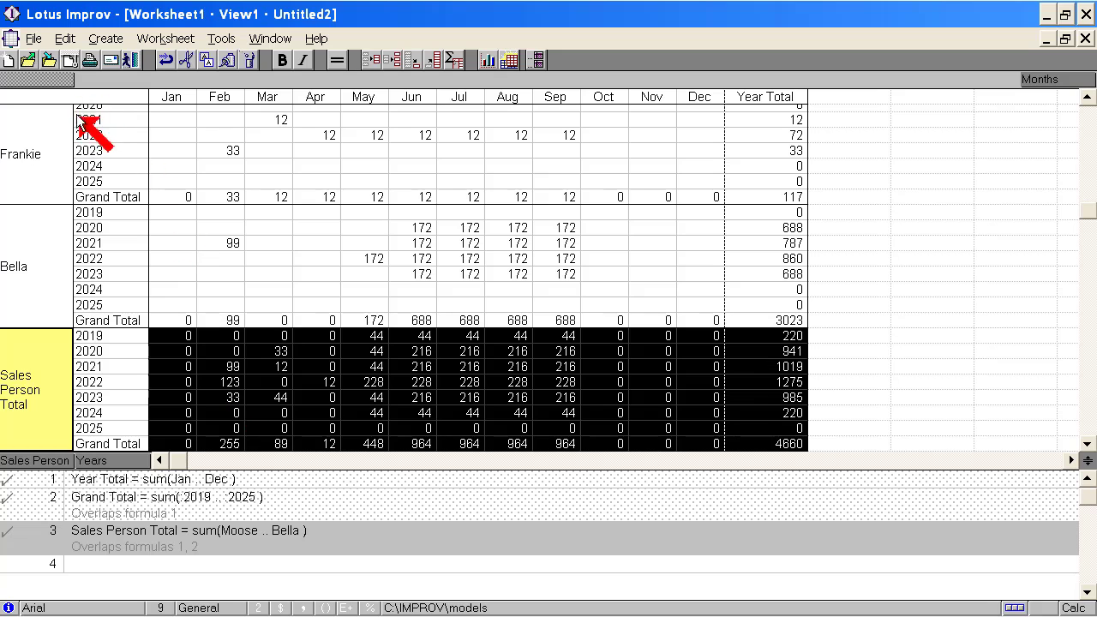
Step: Widen the Sales Person label column so that Sales Person Total fits on one line
click(32, 163)
click(38, 390)
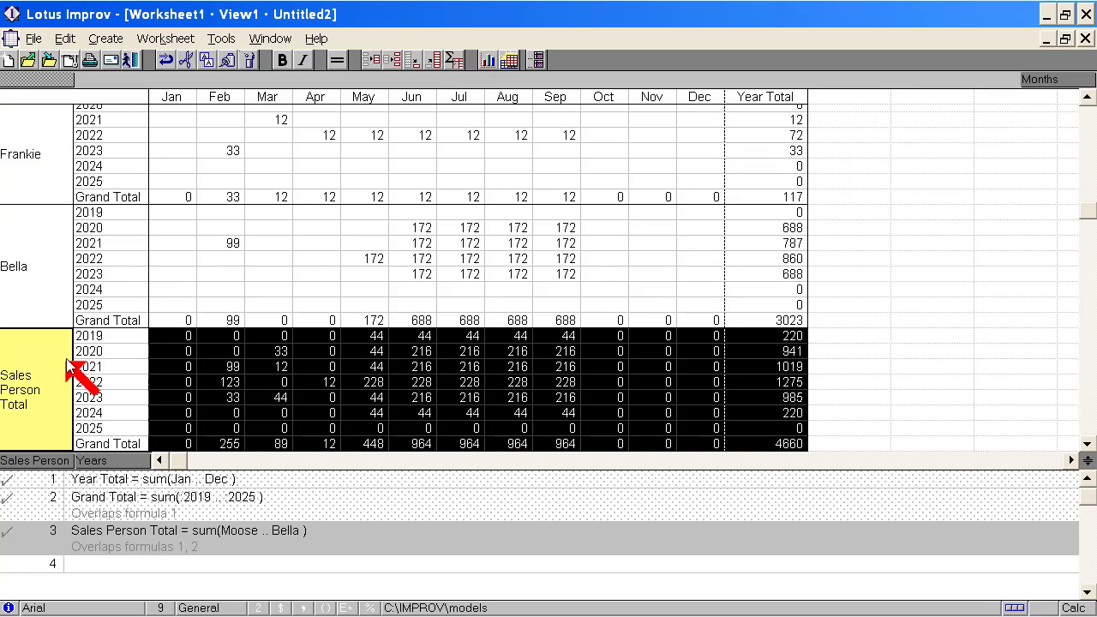
drag(73, 358, 125, 362)
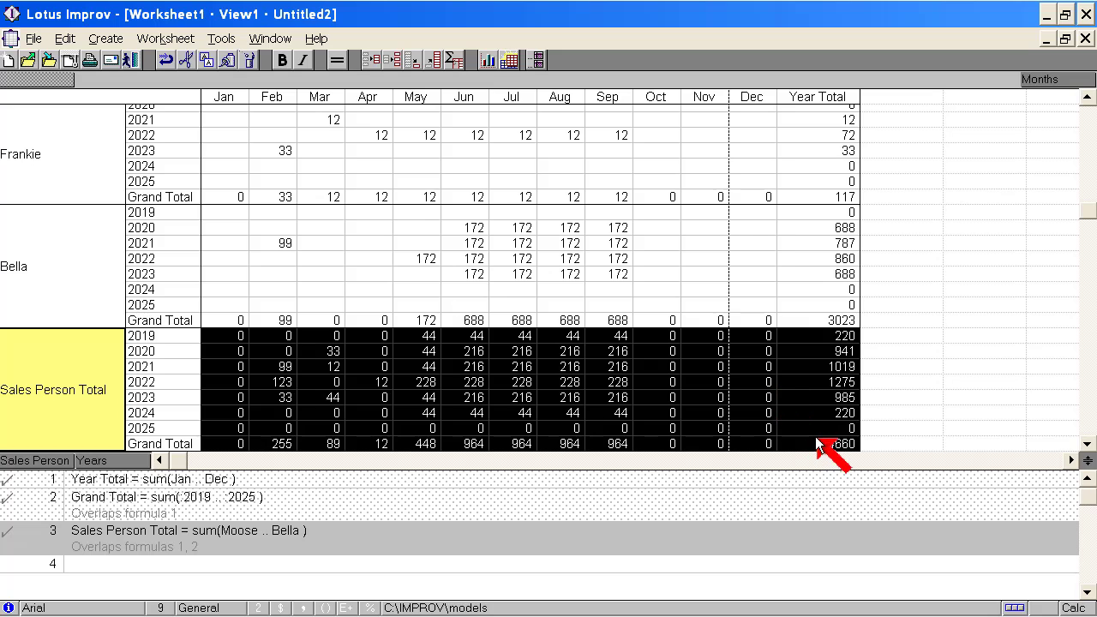
Step: Examine the 2019, 2020, 2025 and Grand Total rows within the Sales Person Total group
click(142, 335)
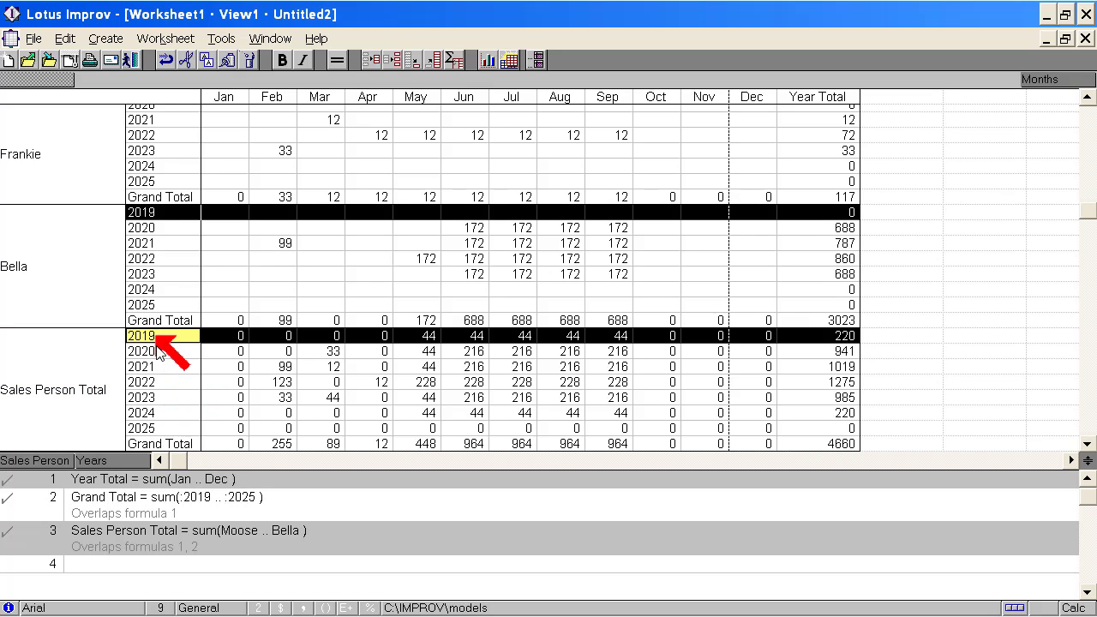
click(157, 353)
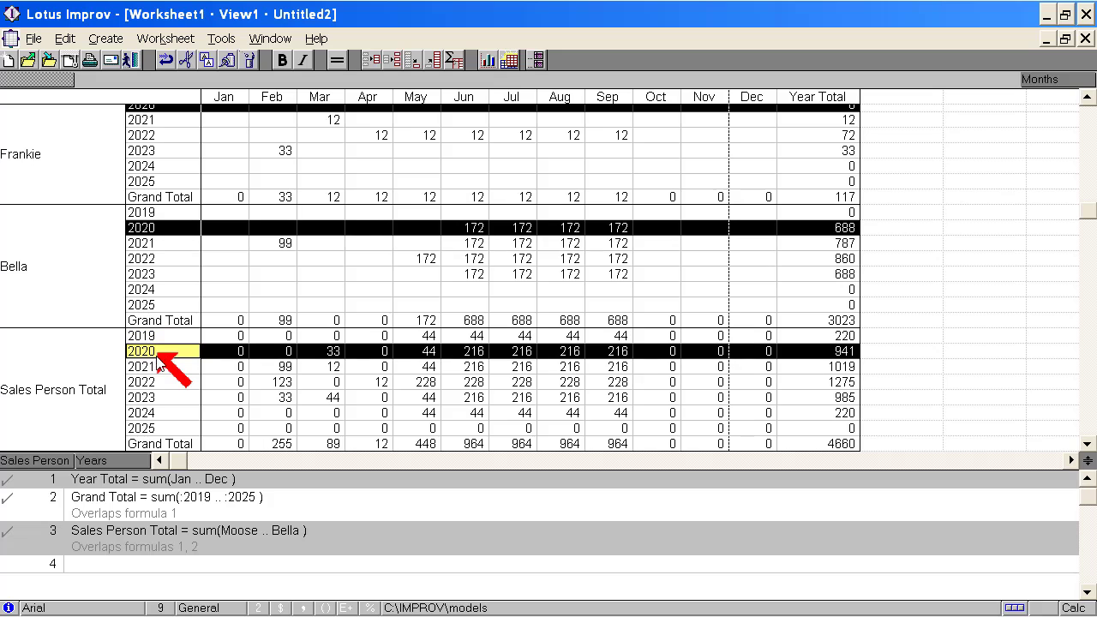
click(159, 429)
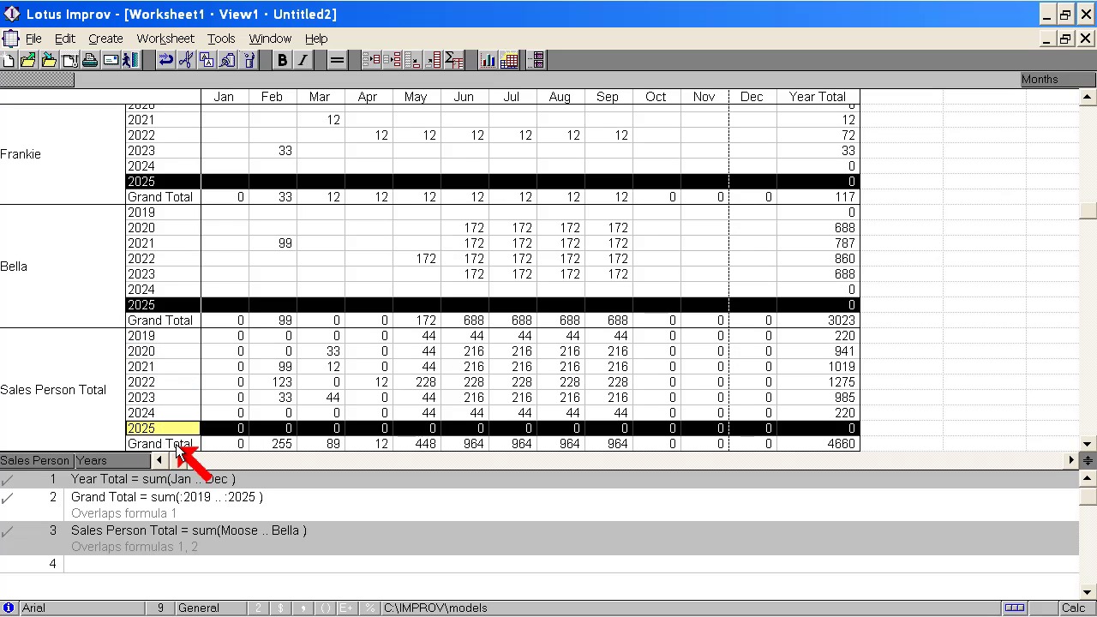
click(175, 444)
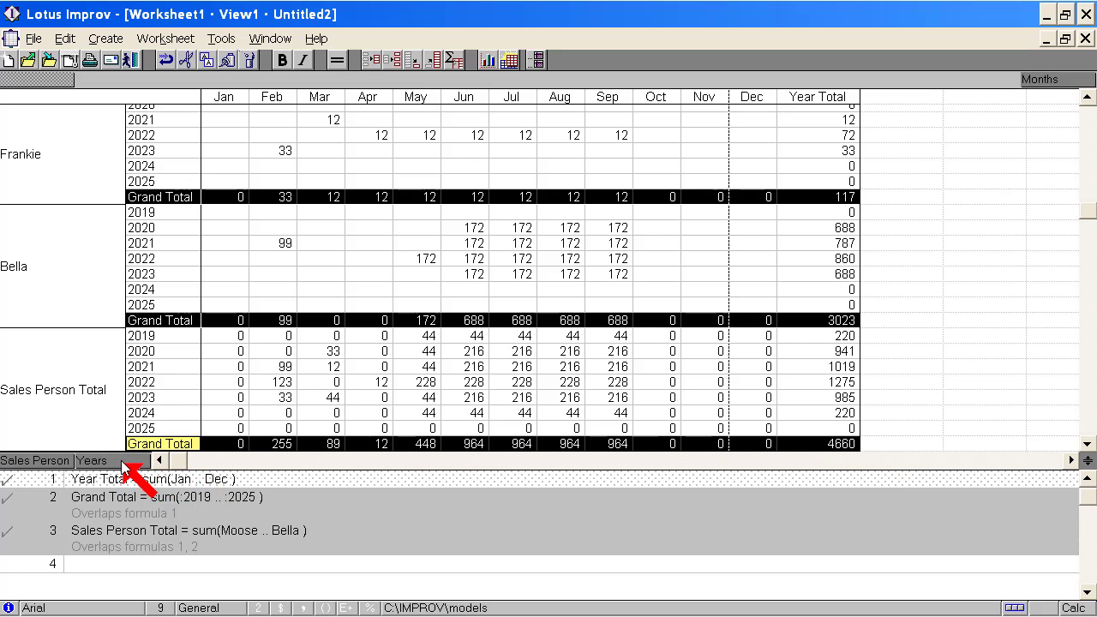
Step: Place Years outside Sales Person in the rows to compare salespeople per year, and restore Sales Person as the outer category
drag(123, 464, 28, 462)
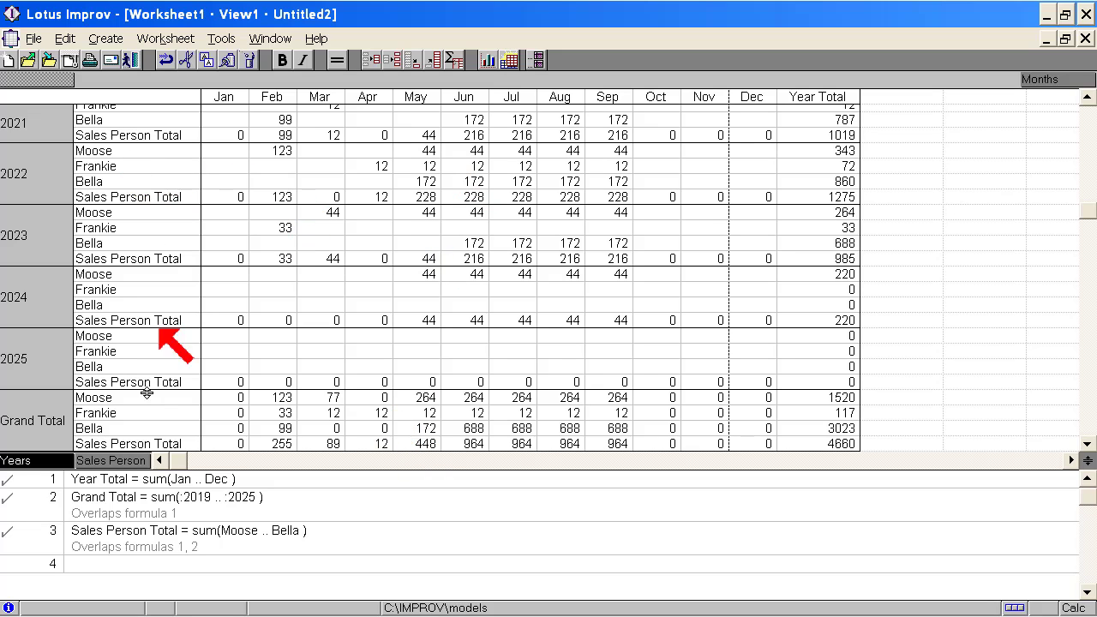
drag(122, 460, 36, 462)
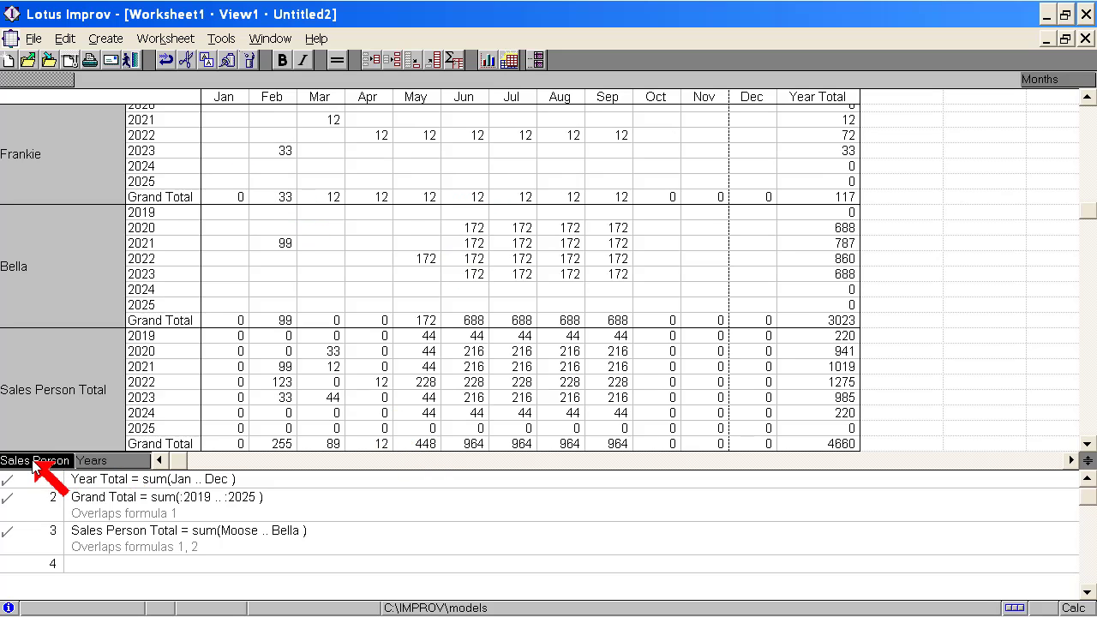
click(320, 150)
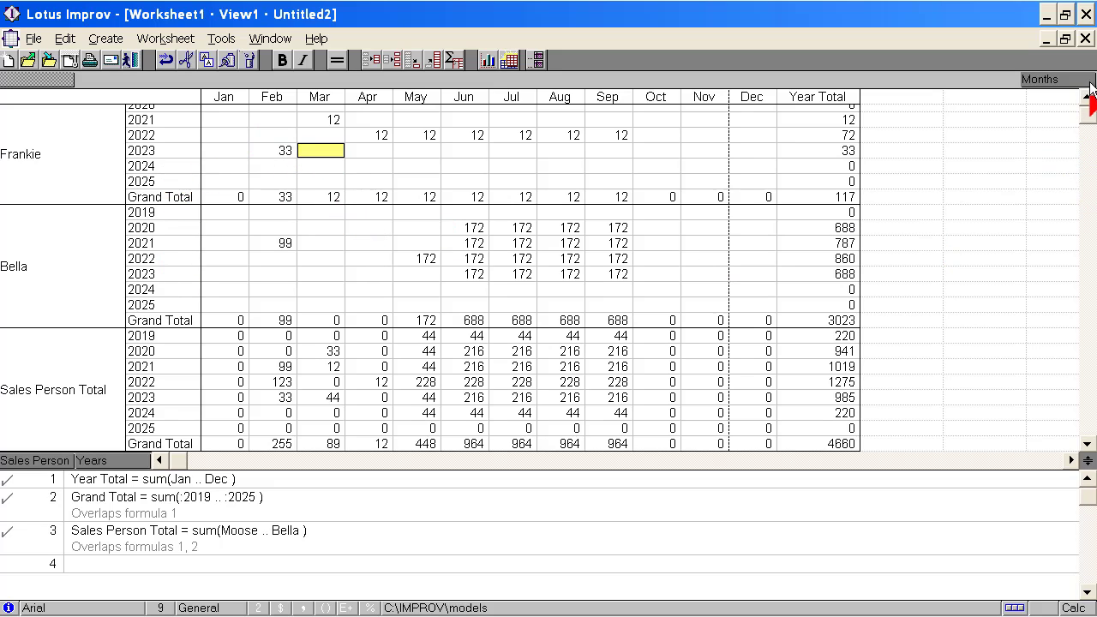
Step: Select the Sales Person Total formula and examine which worksheet cells it covers
drag(1087, 223, 1088, 124)
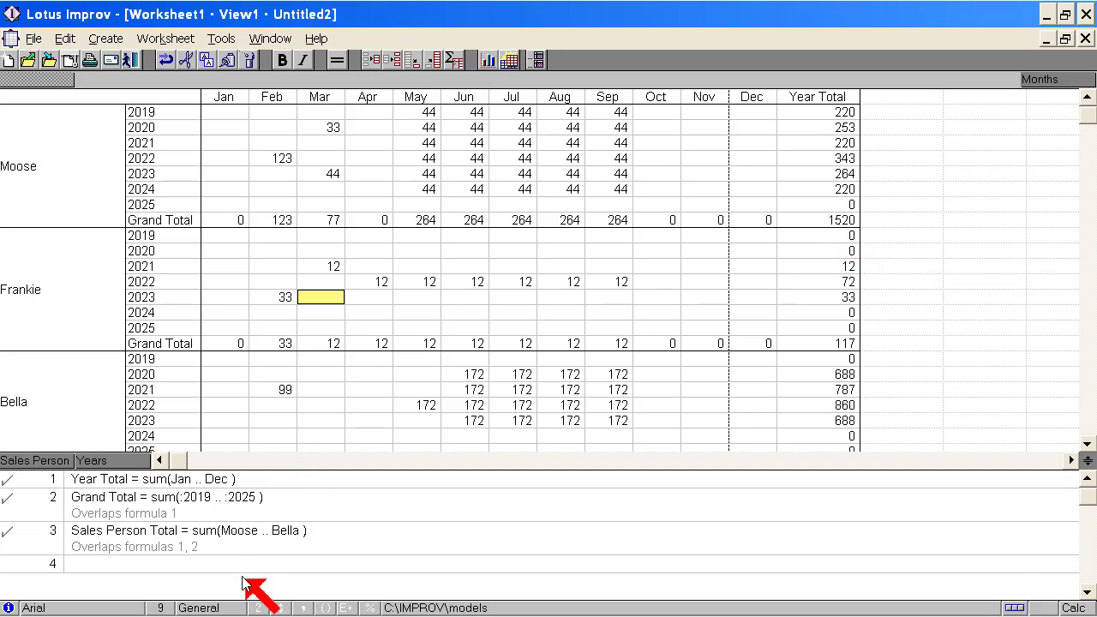
click(107, 530)
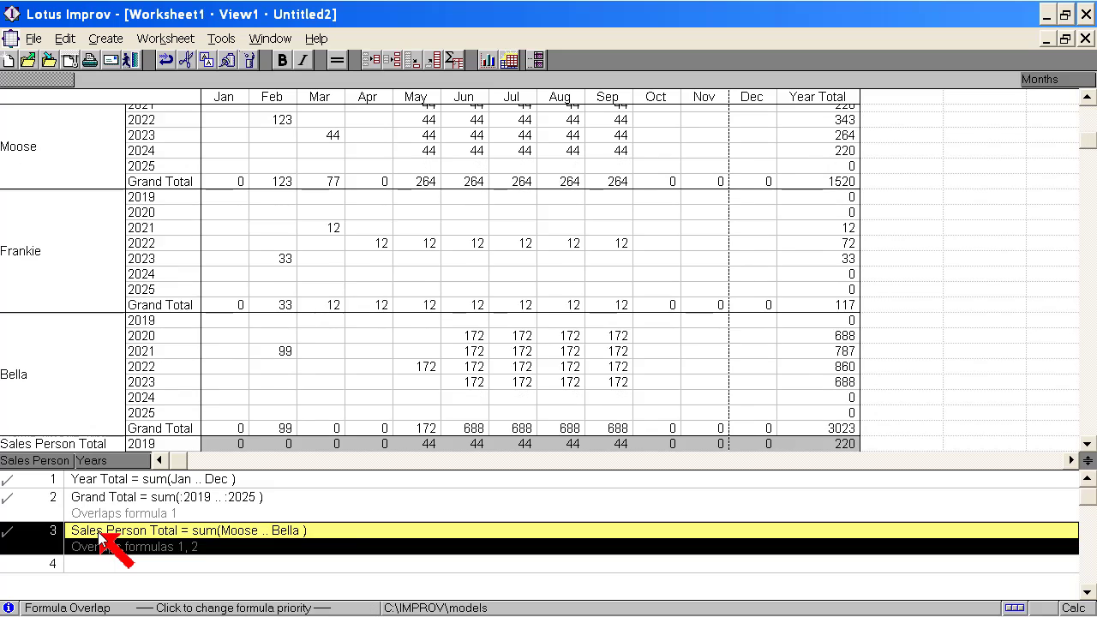
click(1087, 444)
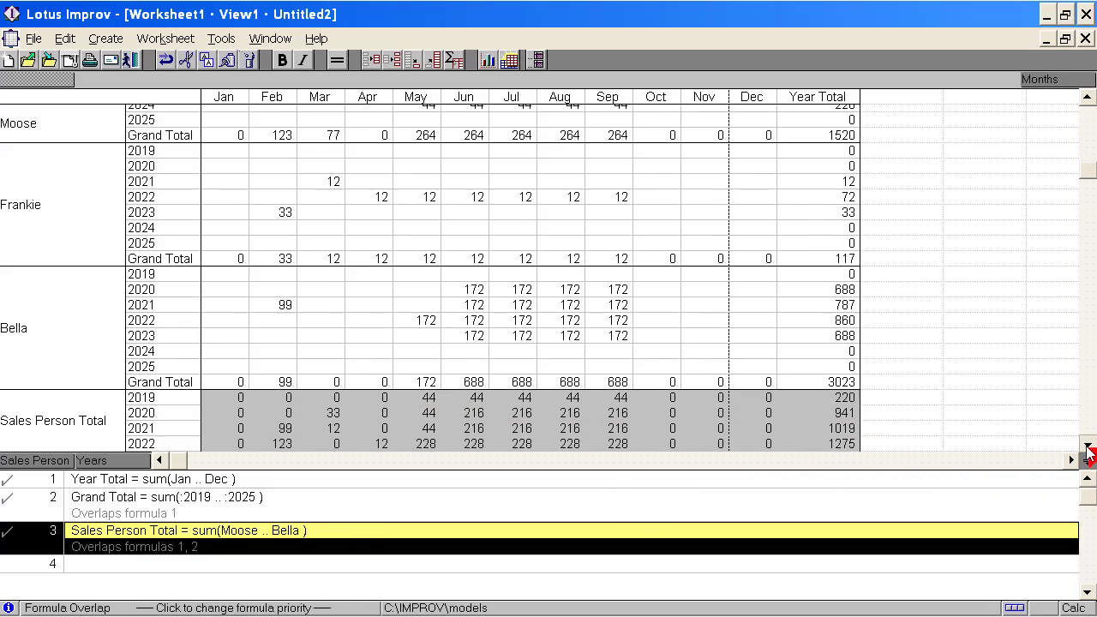
click(1086, 445)
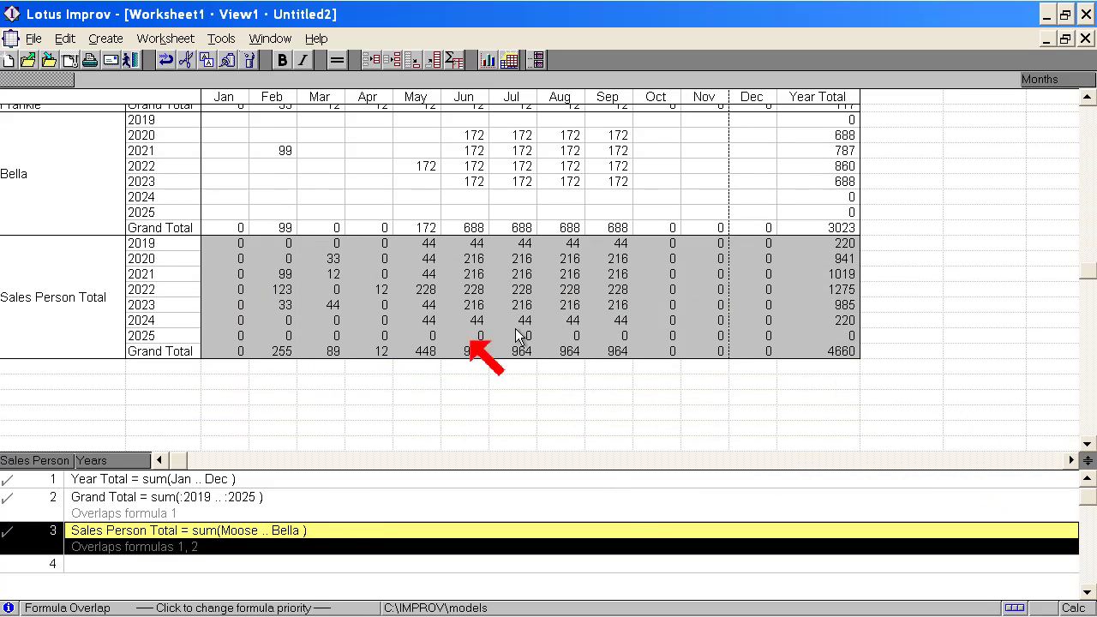
Step: Select the Year Total formula and examine its cells, including where they overlap the Grand Total and Sales Person Total formulas
click(112, 479)
drag(1088, 274, 1087, 139)
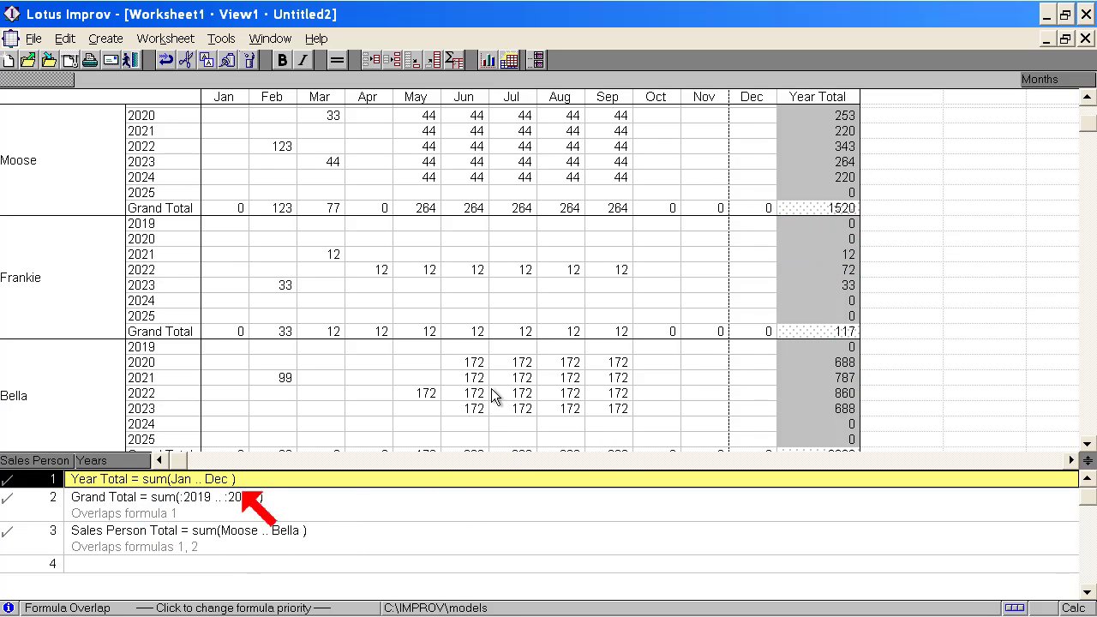
click(1089, 426)
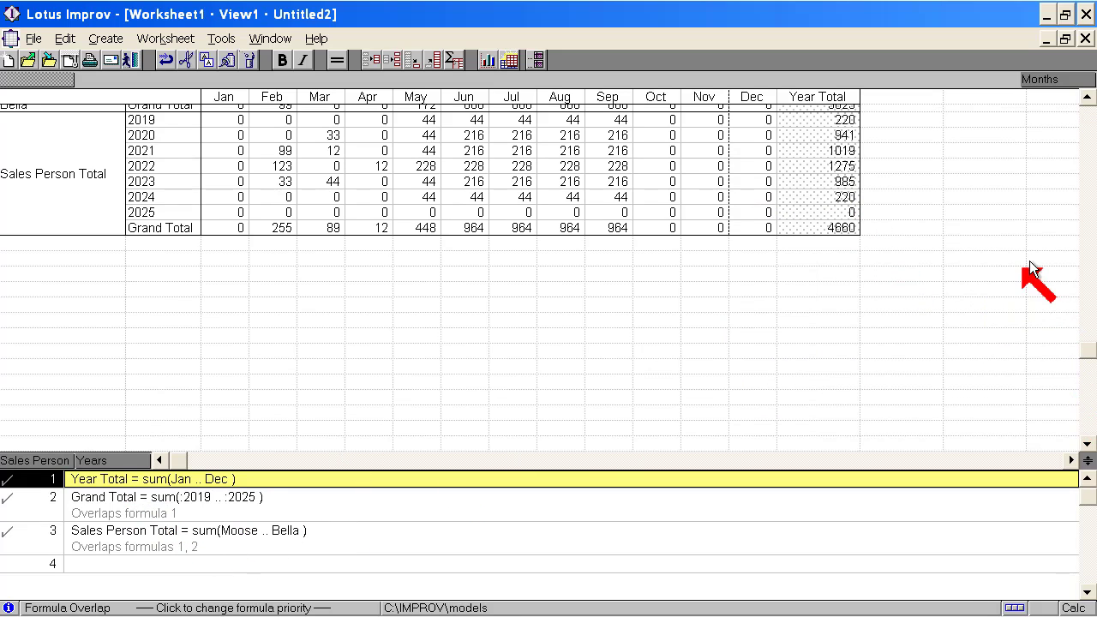
Step: Select the Grand Total and Sales Person Total formulas in turn and examine which worksheet cells each one covers
click(1087, 96)
click(1086, 96)
click(1087, 96)
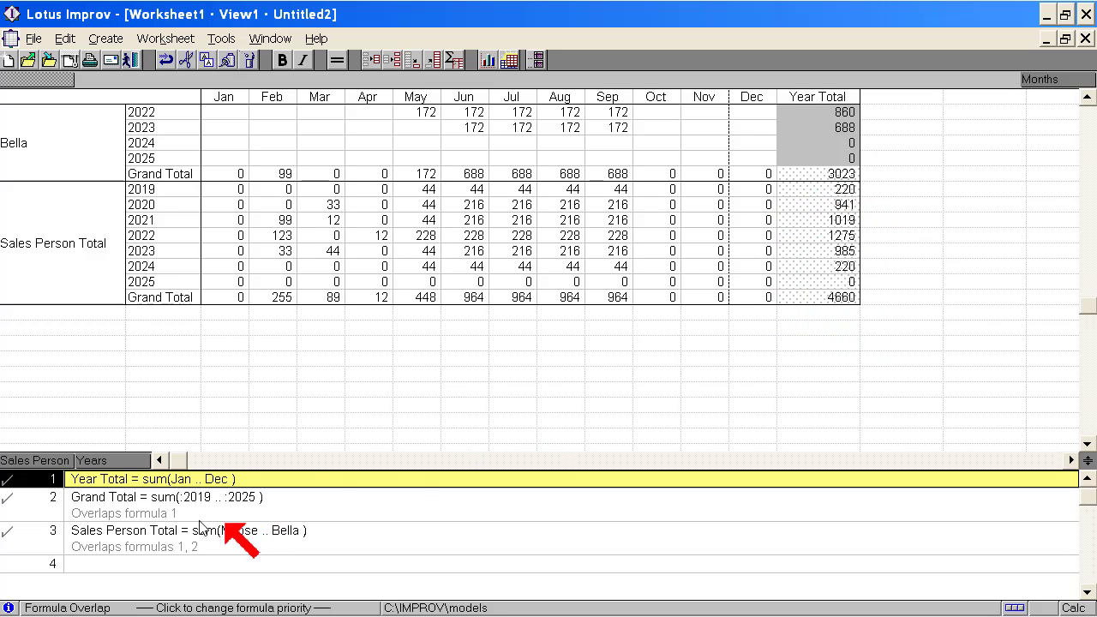
click(160, 507)
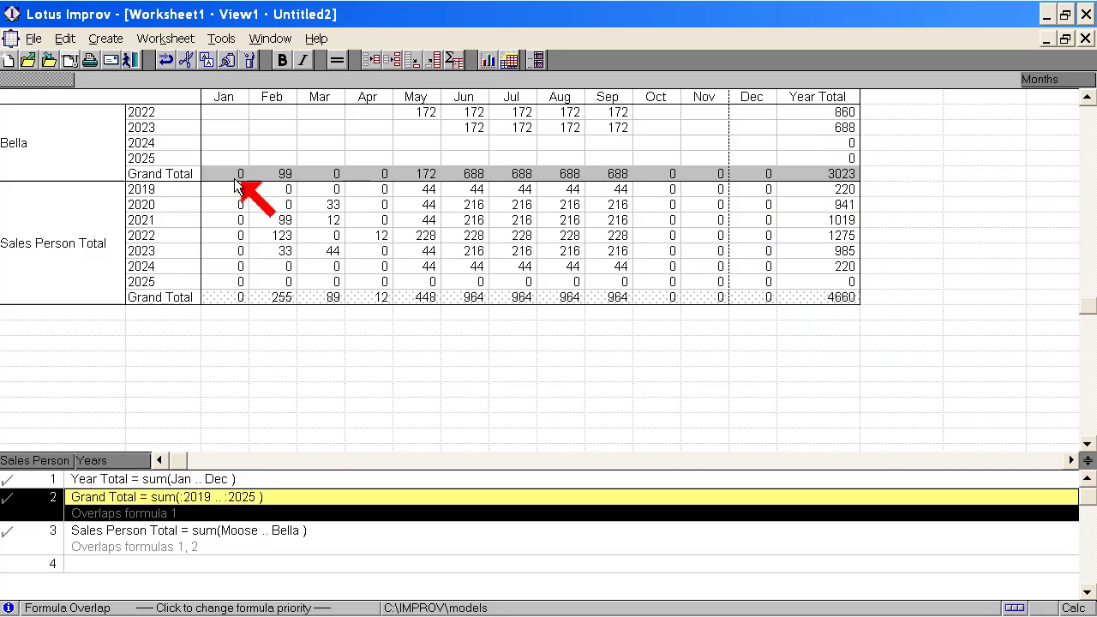
scroll(1087, 96, up, 6)
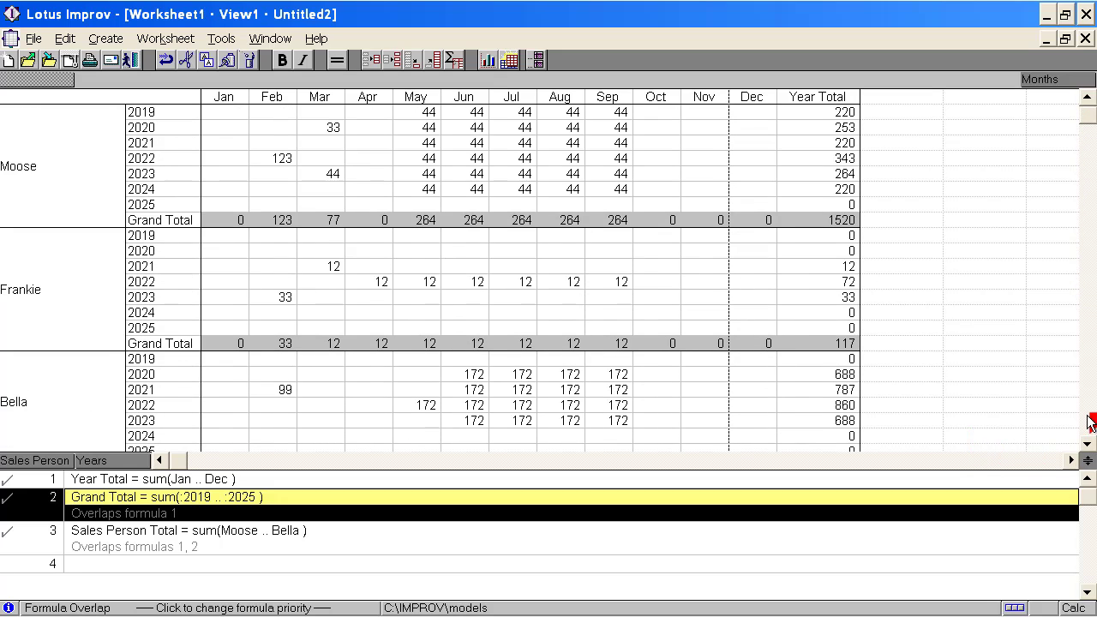
scroll(1086, 444, down, 5)
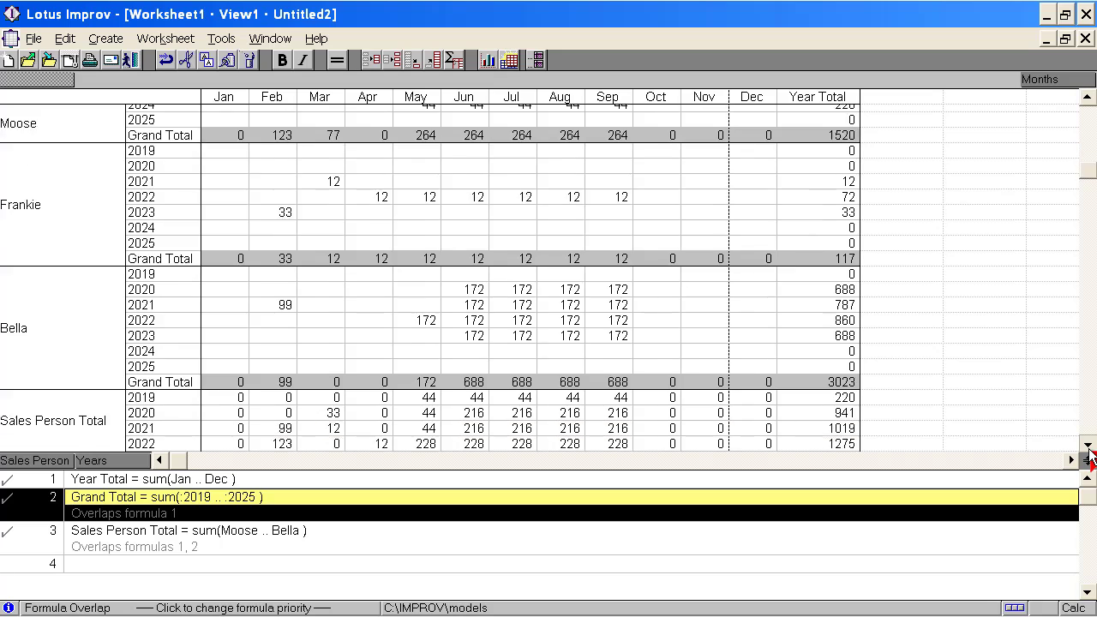
scroll(1087, 443, down, 1)
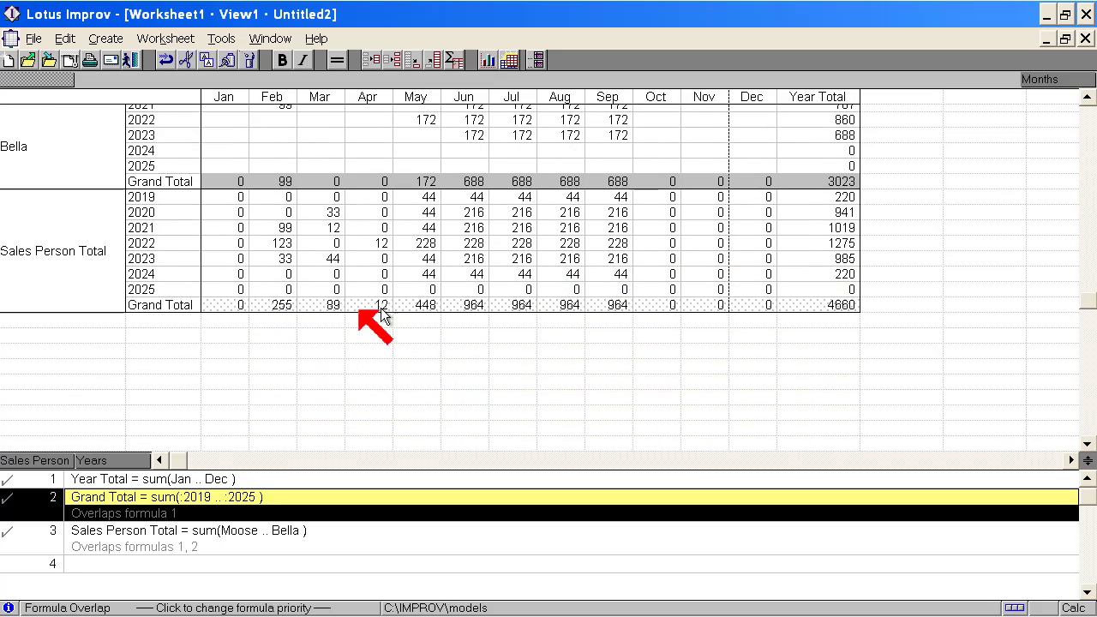
click(129, 542)
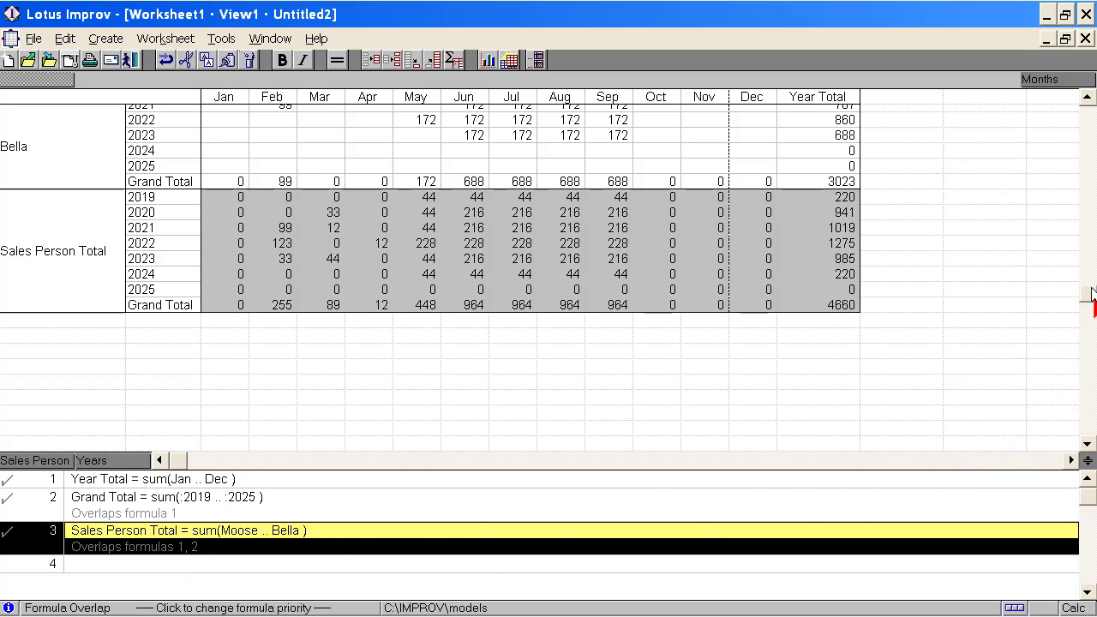
drag(1091, 294, 1089, 118)
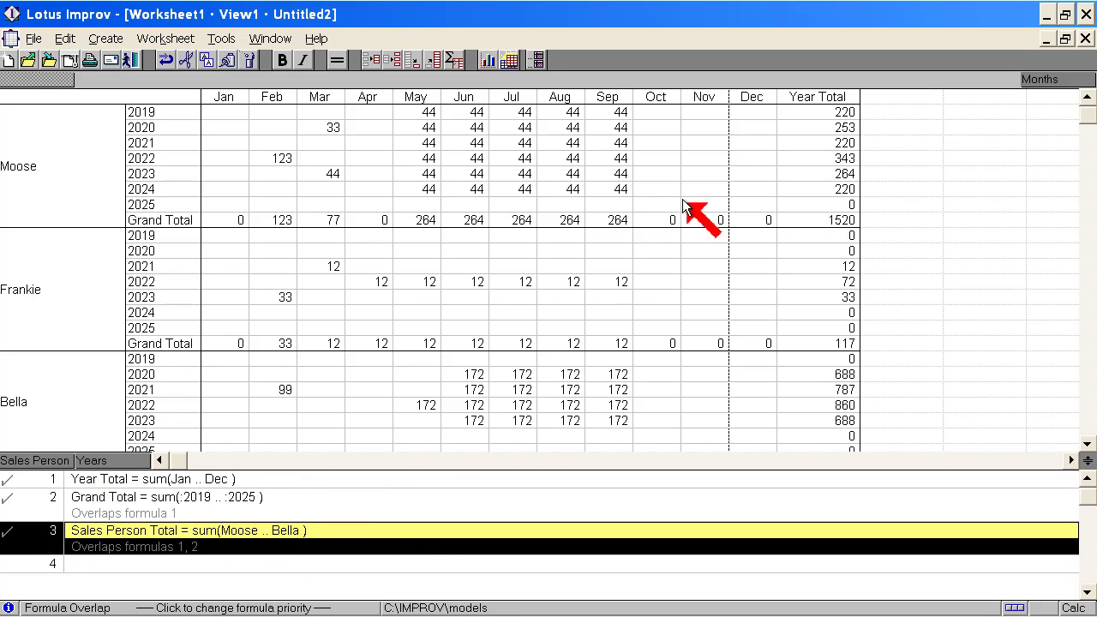
Step: Check which formulas apply to Moose's Dec 2020 cell, Moose's 2021 Year Total and the Year Total of the overall Grand Total
click(752, 132)
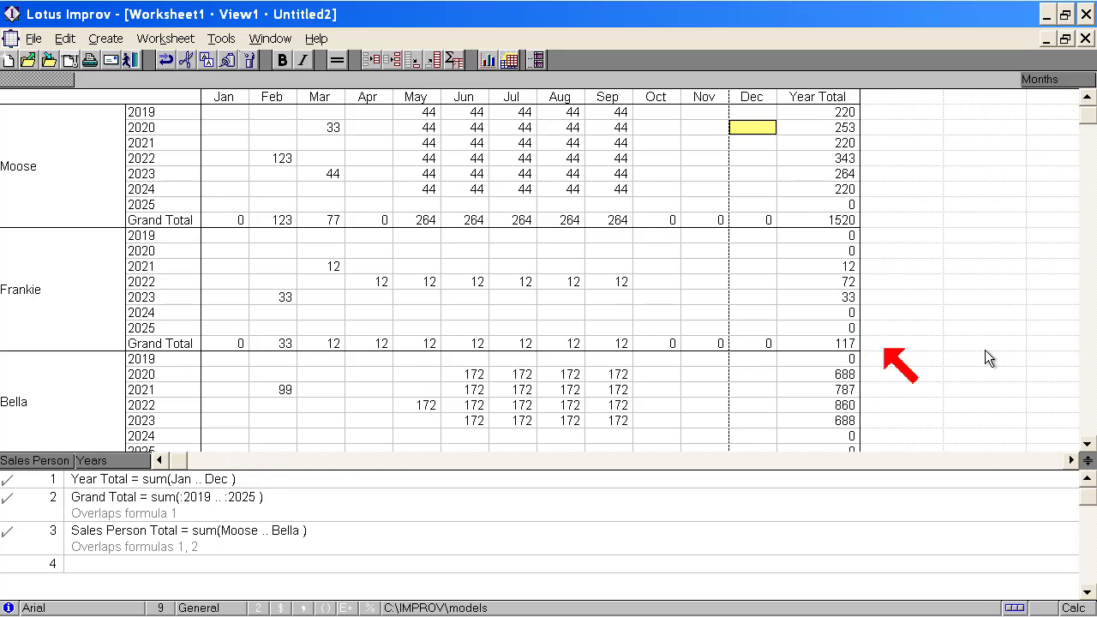
click(168, 480)
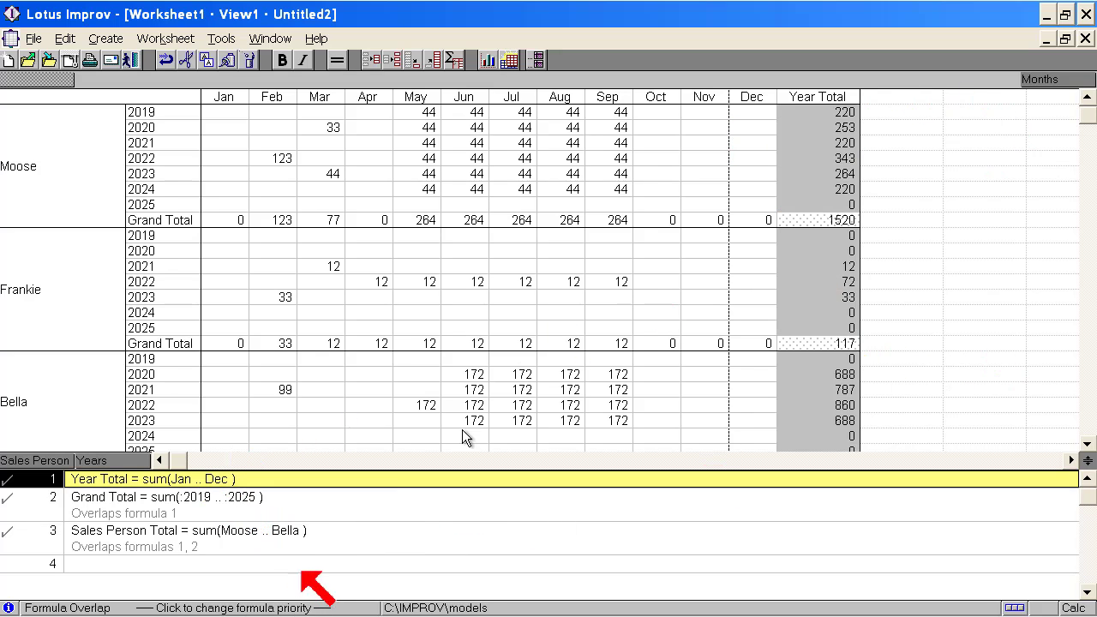
click(838, 146)
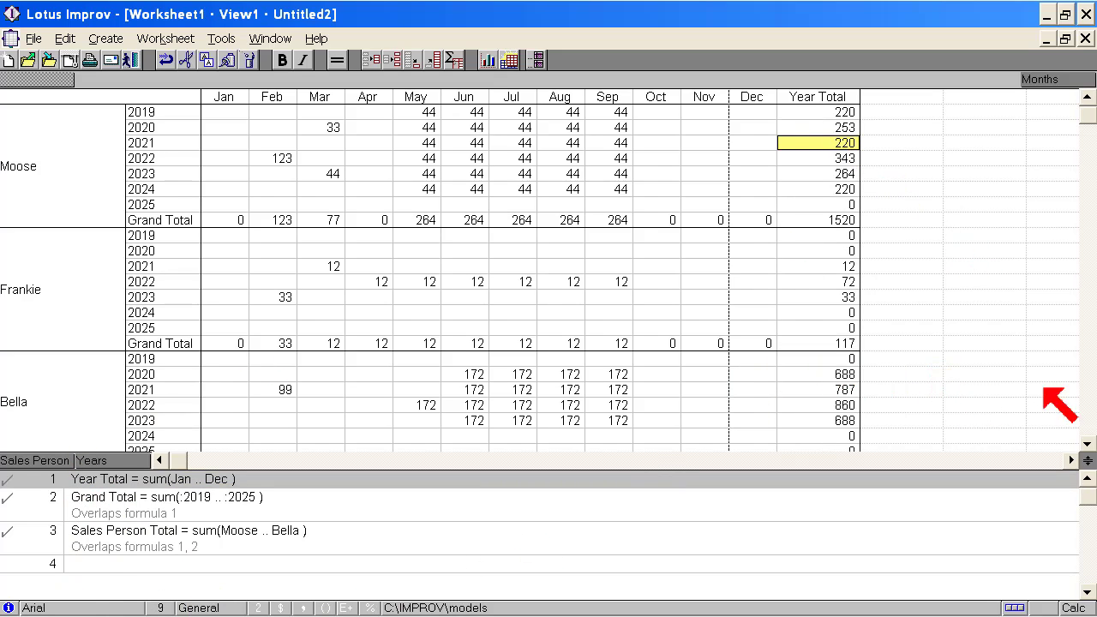
click(1087, 430)
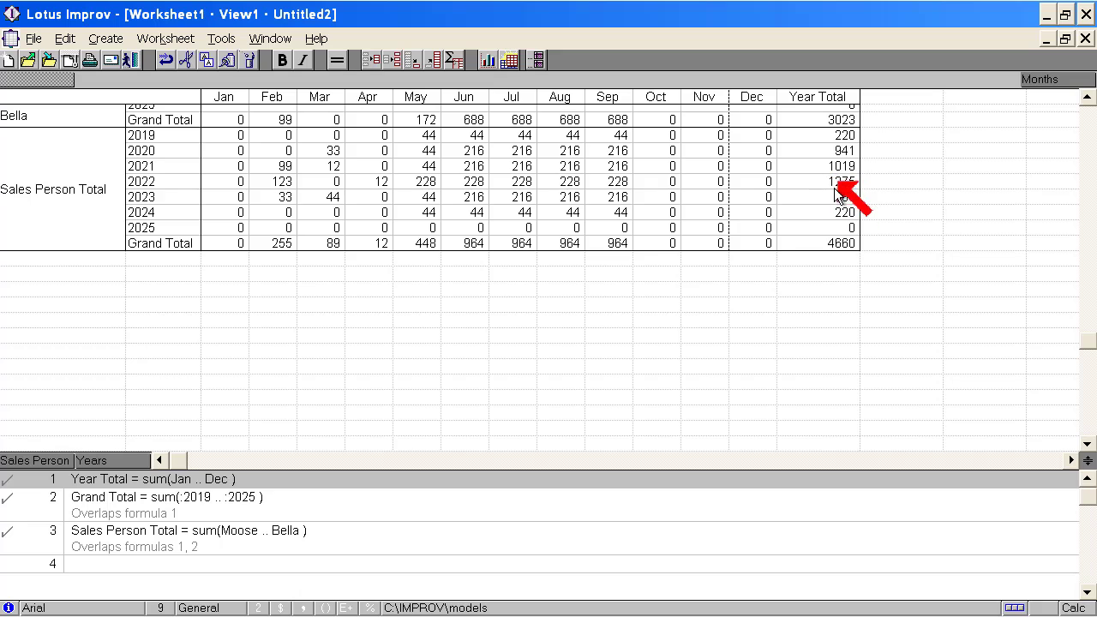
click(837, 244)
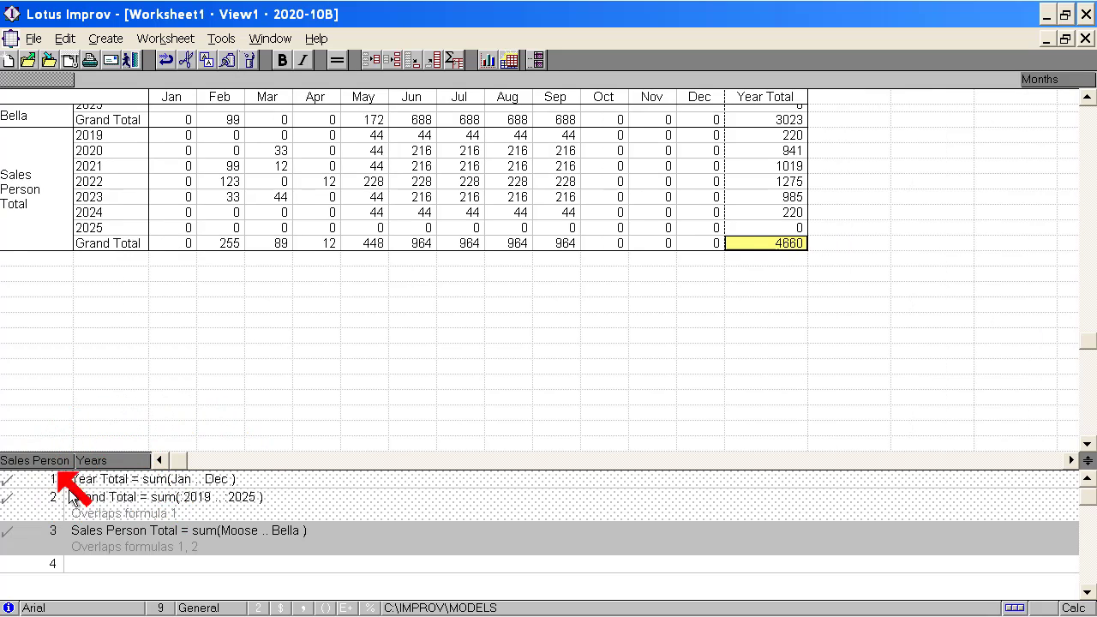
Step: Add a new category outside Sales Person in the rows and name it Product
right_click(114, 464)
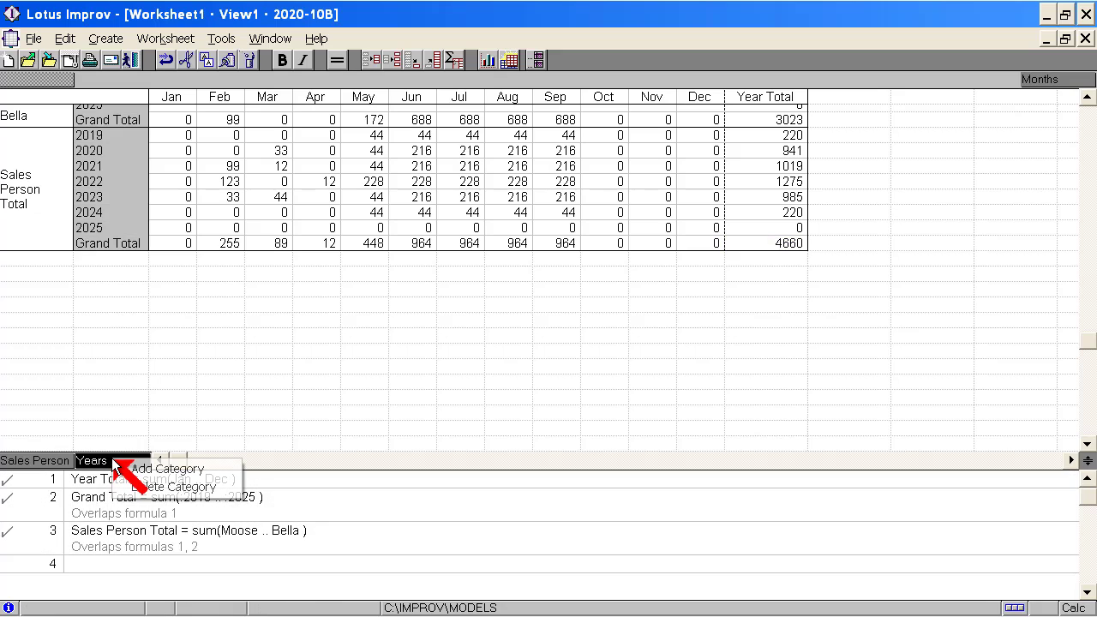
right_click(1047, 81)
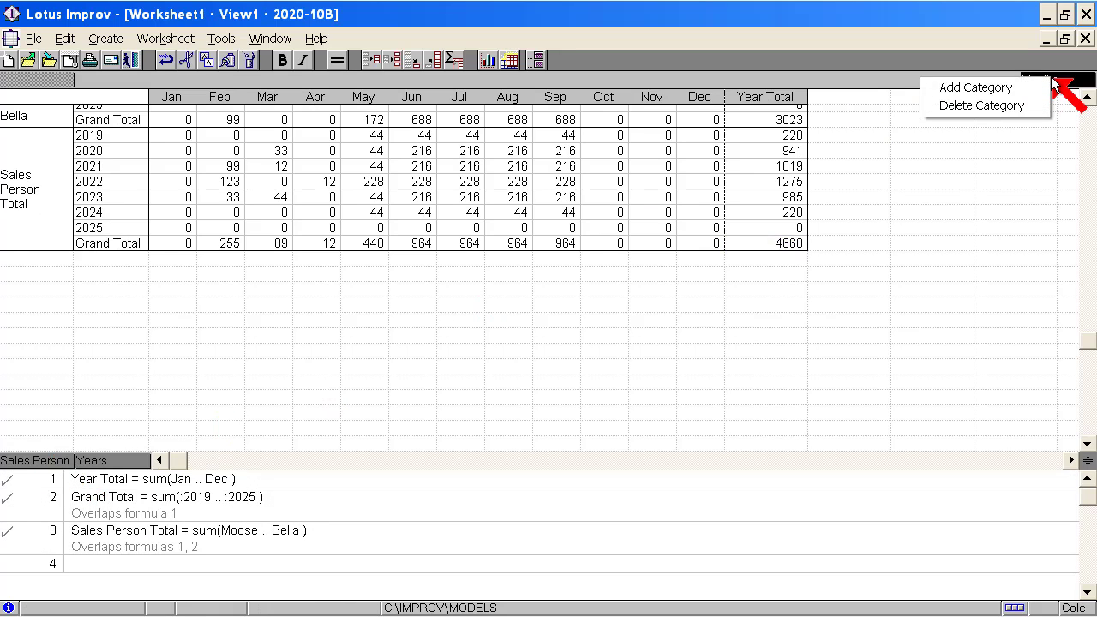
right_click(37, 462)
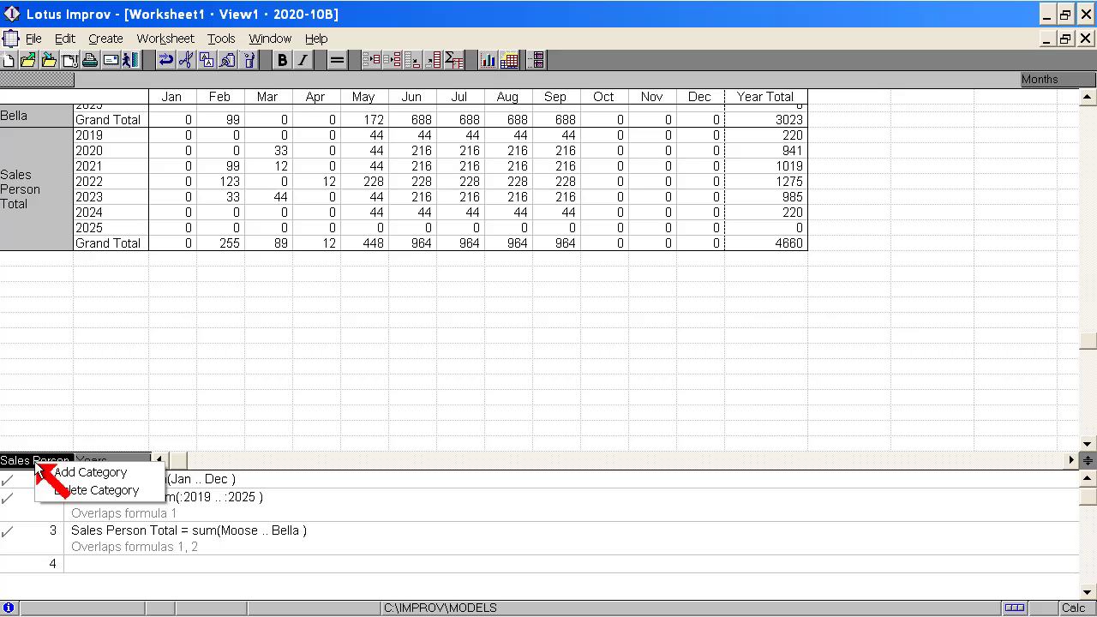
click(79, 474)
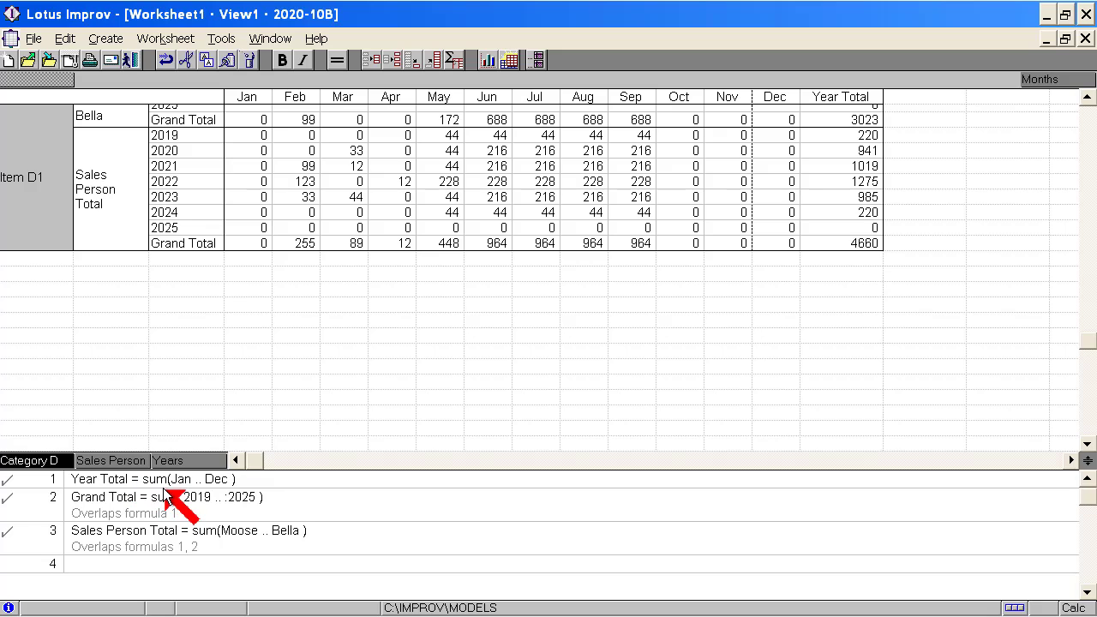
text(Product)
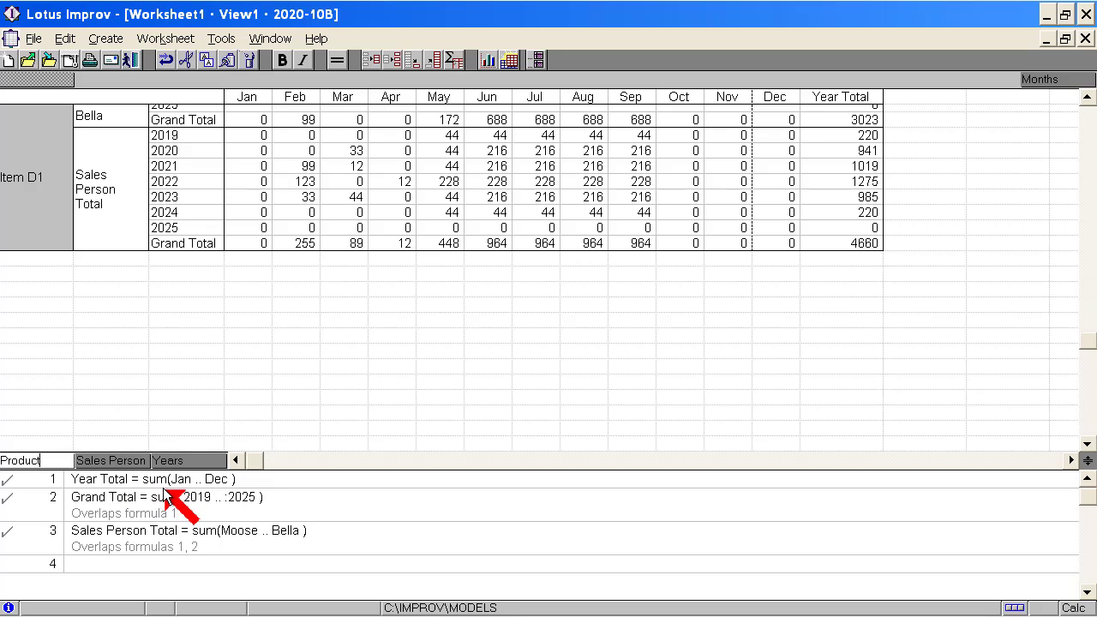
key(Return)
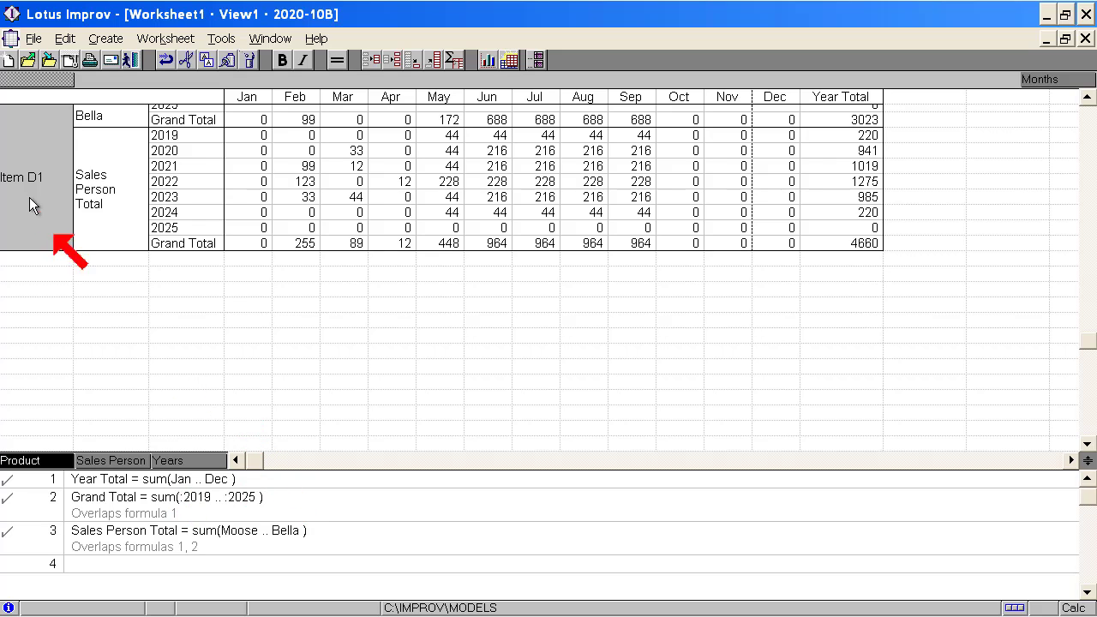
Step: Place Product as the innermost row category to view its item under each year, and restore it as the outermost category
drag(30, 461, 207, 463)
click(184, 244)
mouse_move(184, 249)
mouse_down()
mouse_move(189, 345)
mouse_move(192, 249)
mouse_up()
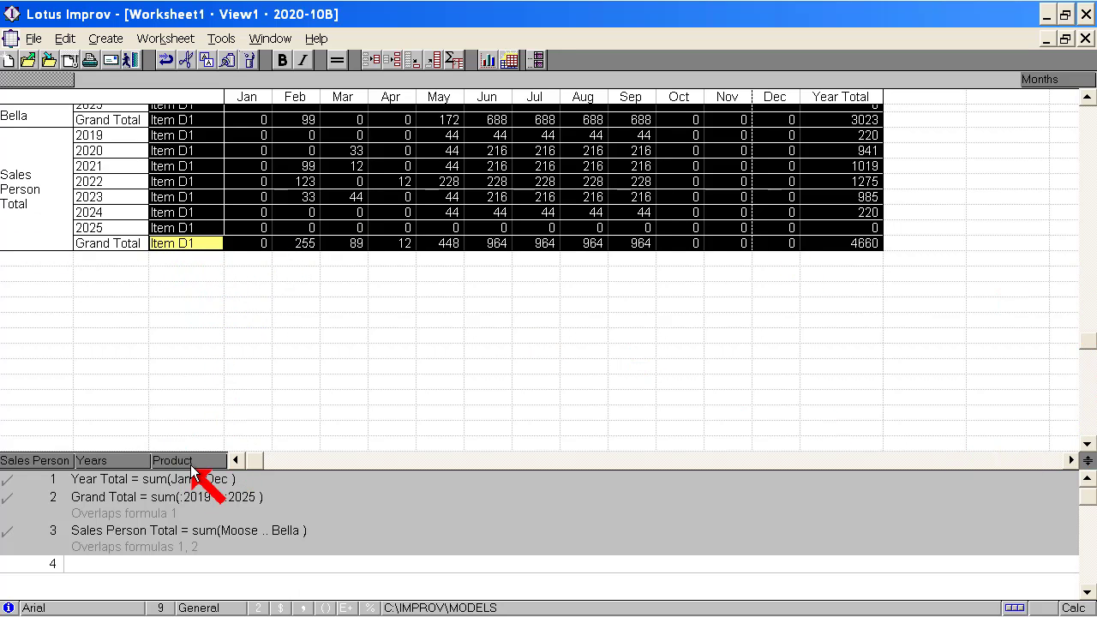
drag(191, 464, 26, 461)
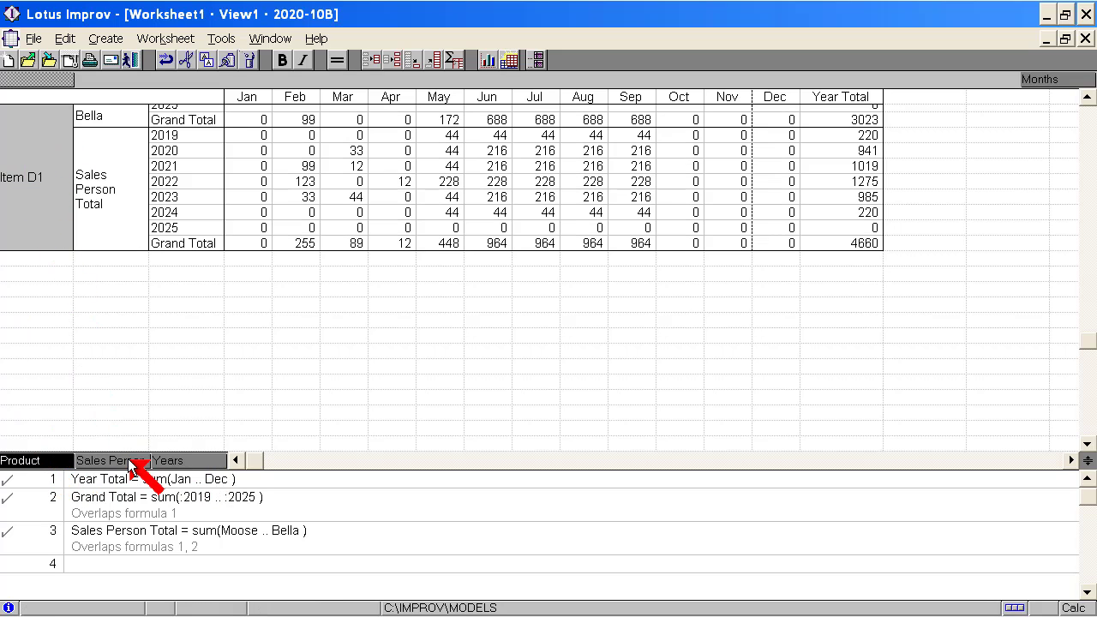
Step: Turn Sales Person and Years into page categories, leaving only Product in the rows
drag(128, 471, 51, 80)
click(1086, 112)
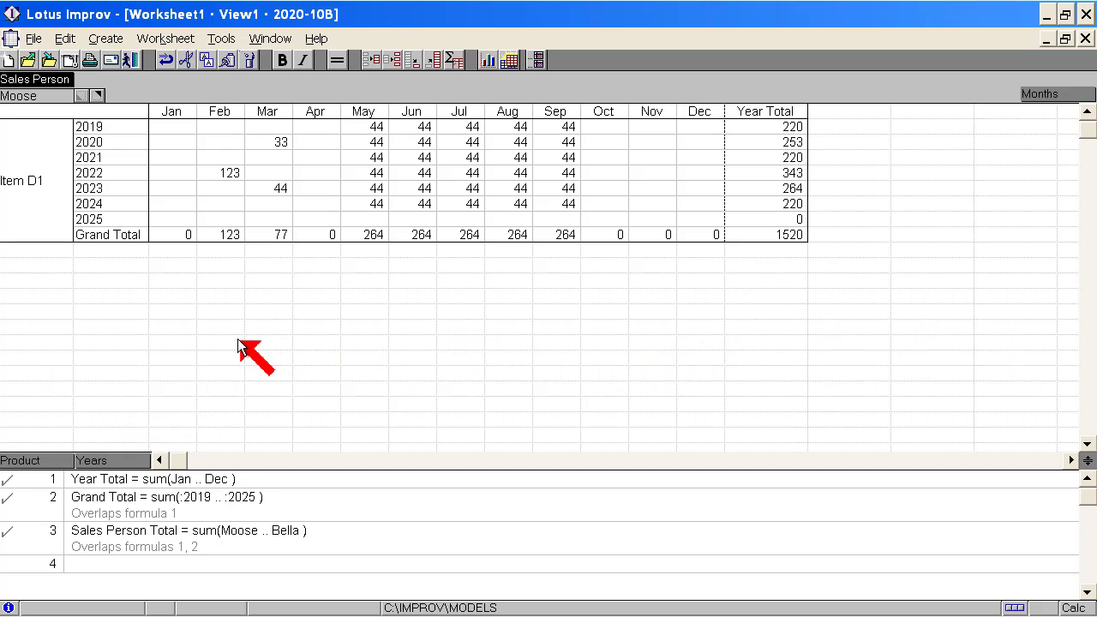
drag(128, 461, 120, 81)
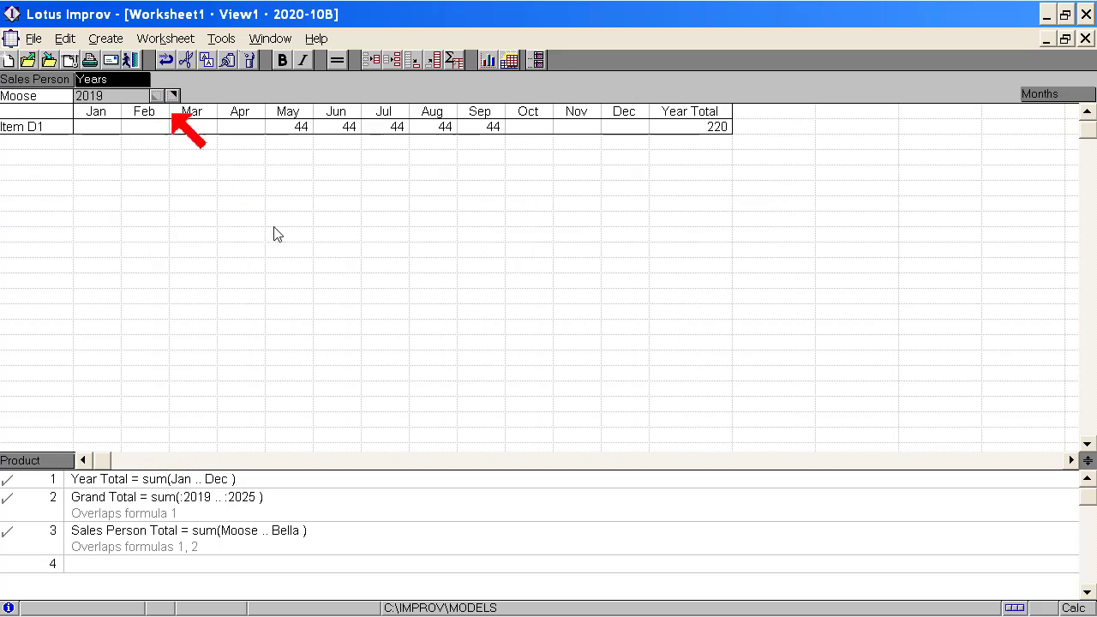
Step: Rename the first Product item Desktop and add two more items named Laptop and Monitors
click(41, 130)
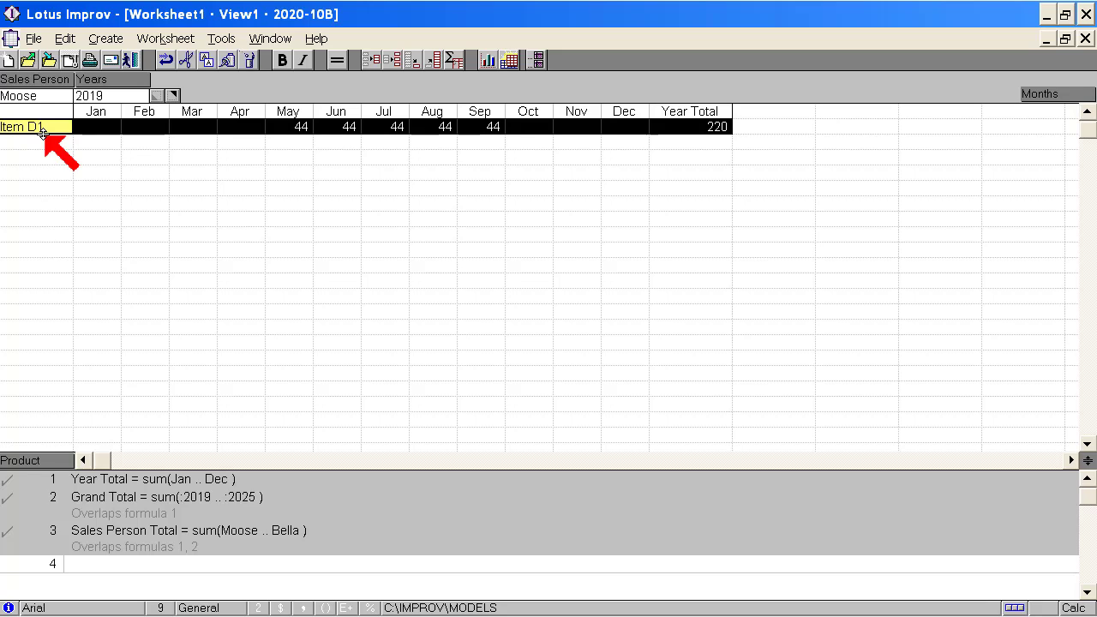
text(Desktop)
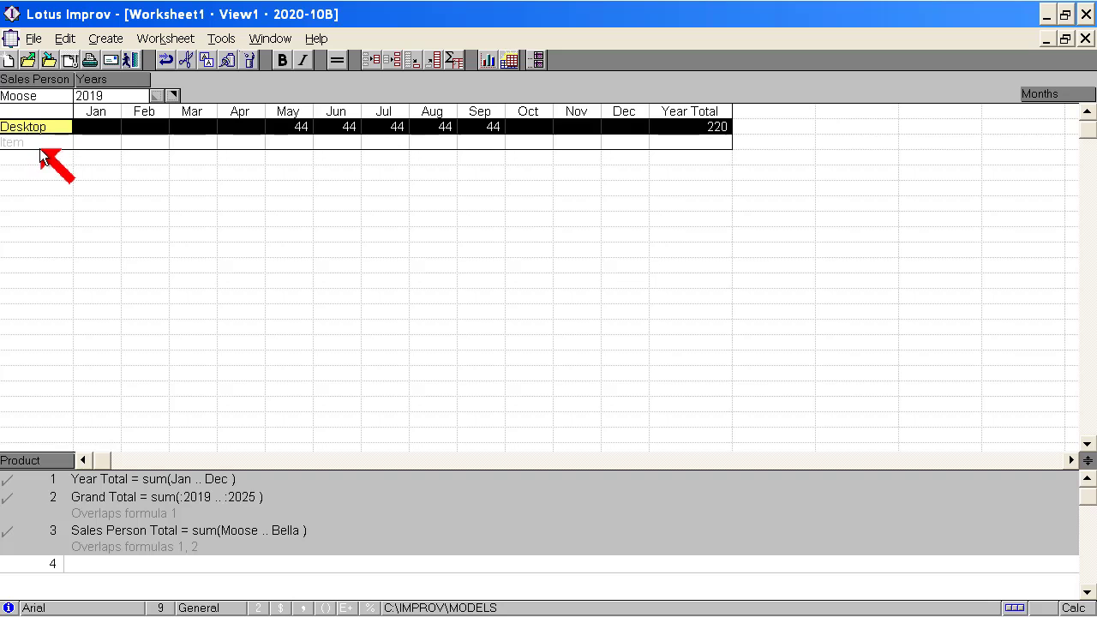
key(Return)
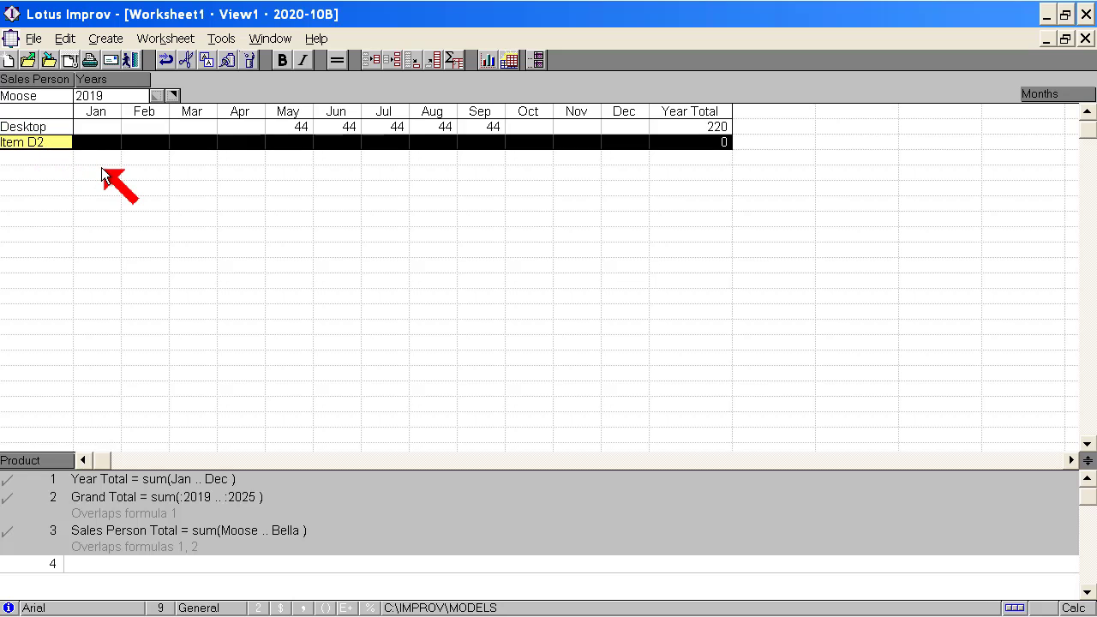
text(Laptop)
mouse_move(34, 144)
mouse_down()
mouse_move(36, 168)
mouse_move(41, 160)
mouse_up()
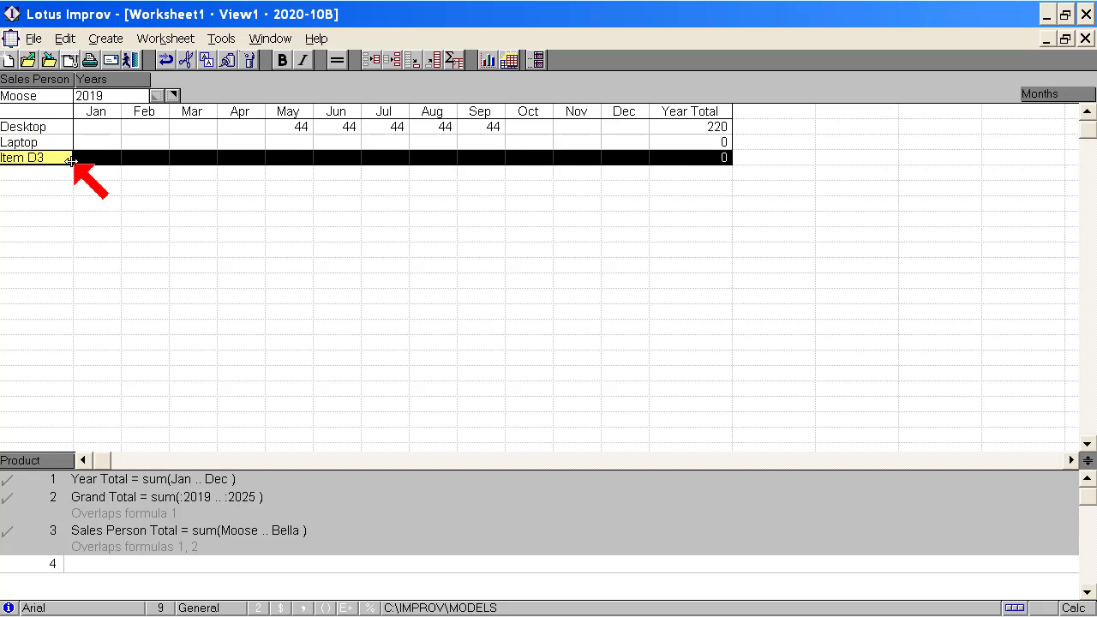
text(Monitors)
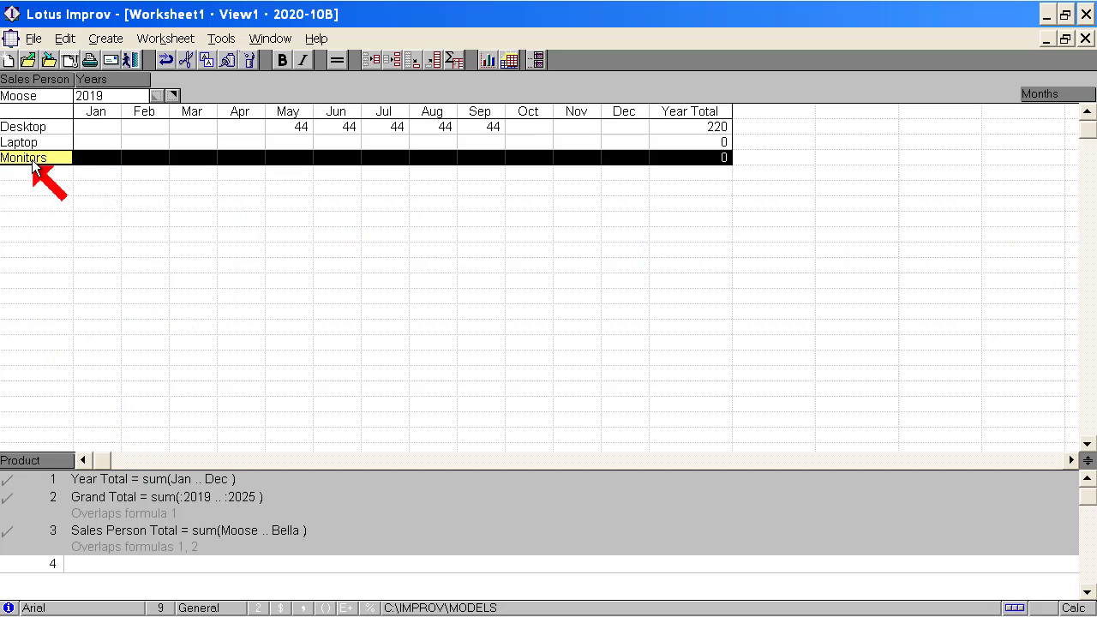
Step: Add a Product Total item below Monitors and widen the row label column to fit its name
key(Return)
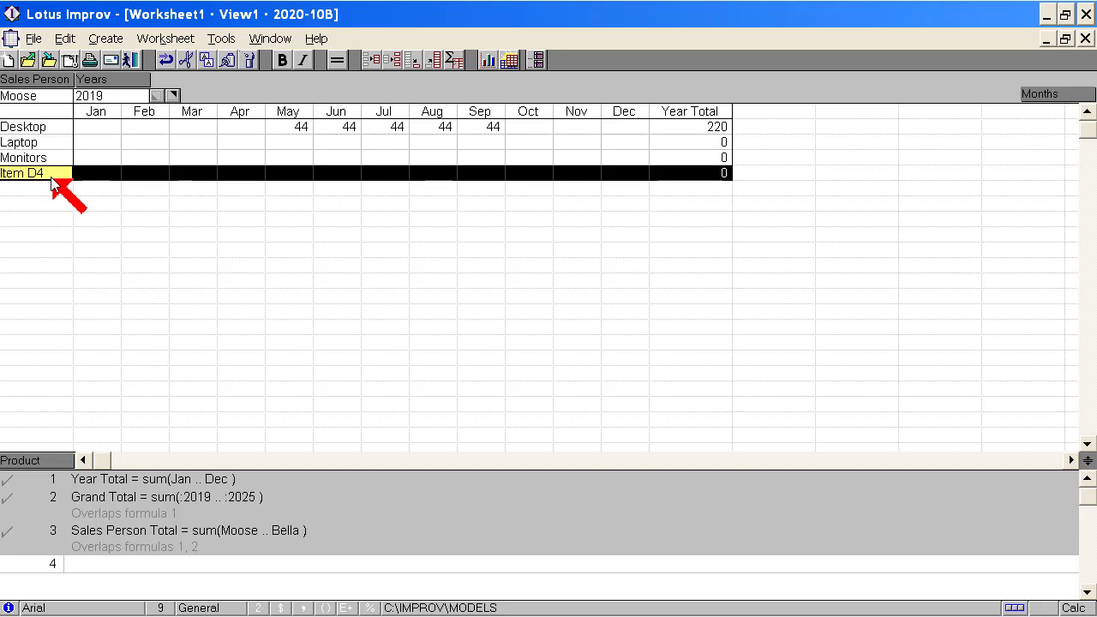
text(Product)
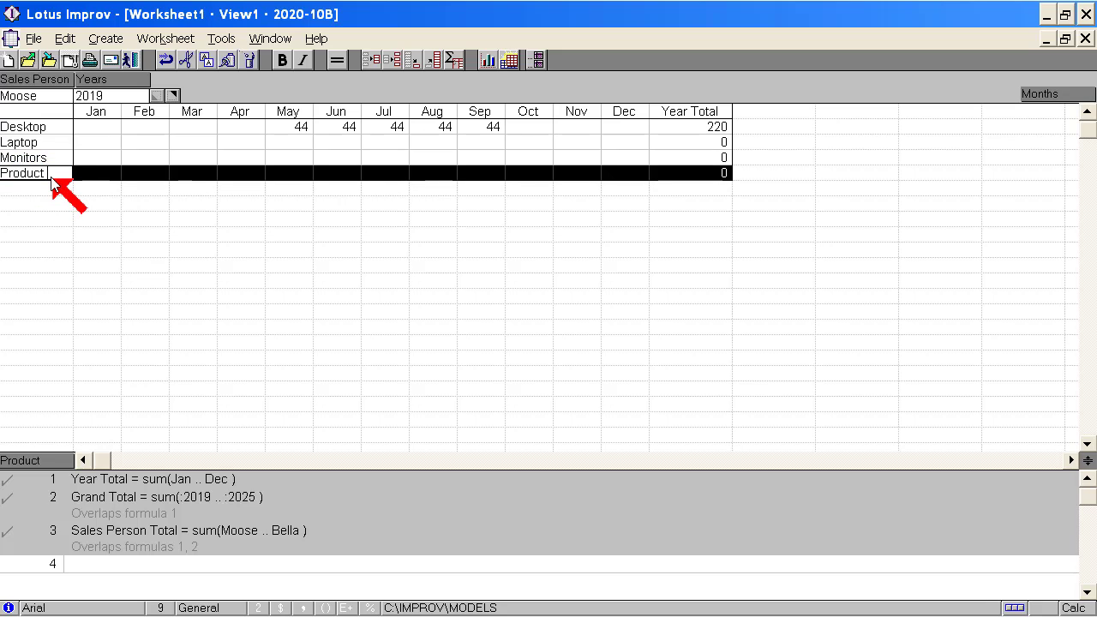
key(Return)
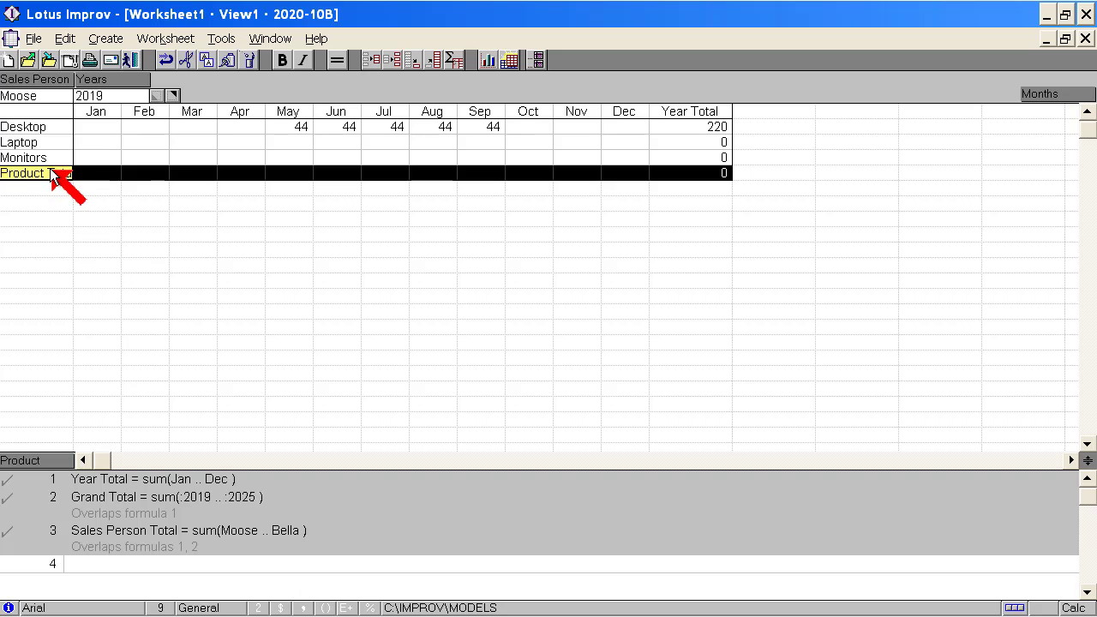
drag(72, 111, 98, 112)
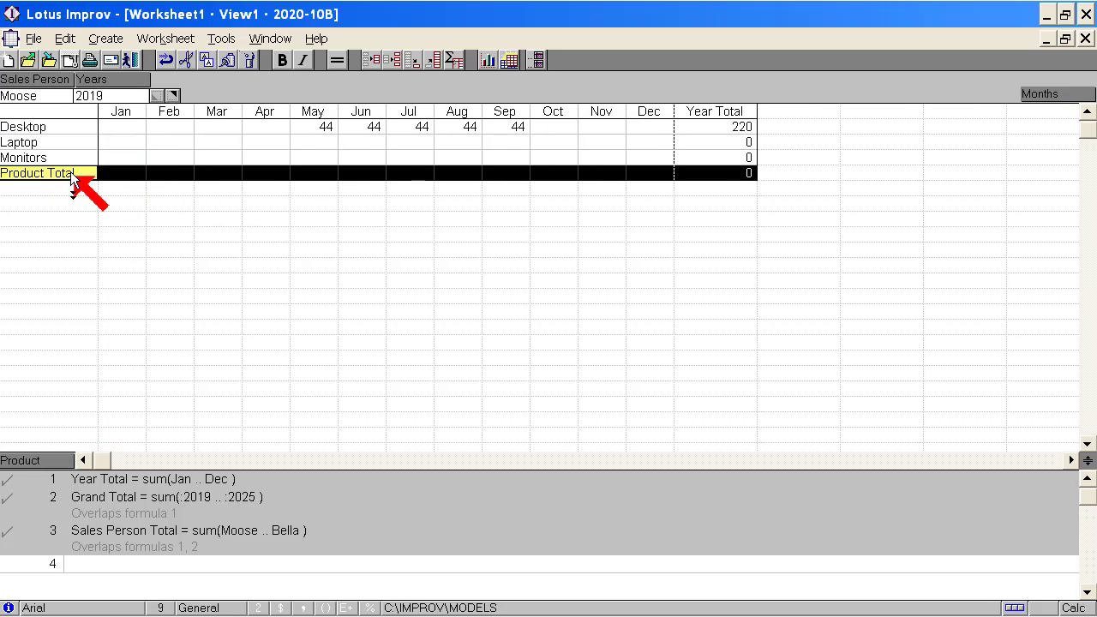
Step: Define the Product Total item with the formula sum(Desktop..Monitors)
text(= sum()
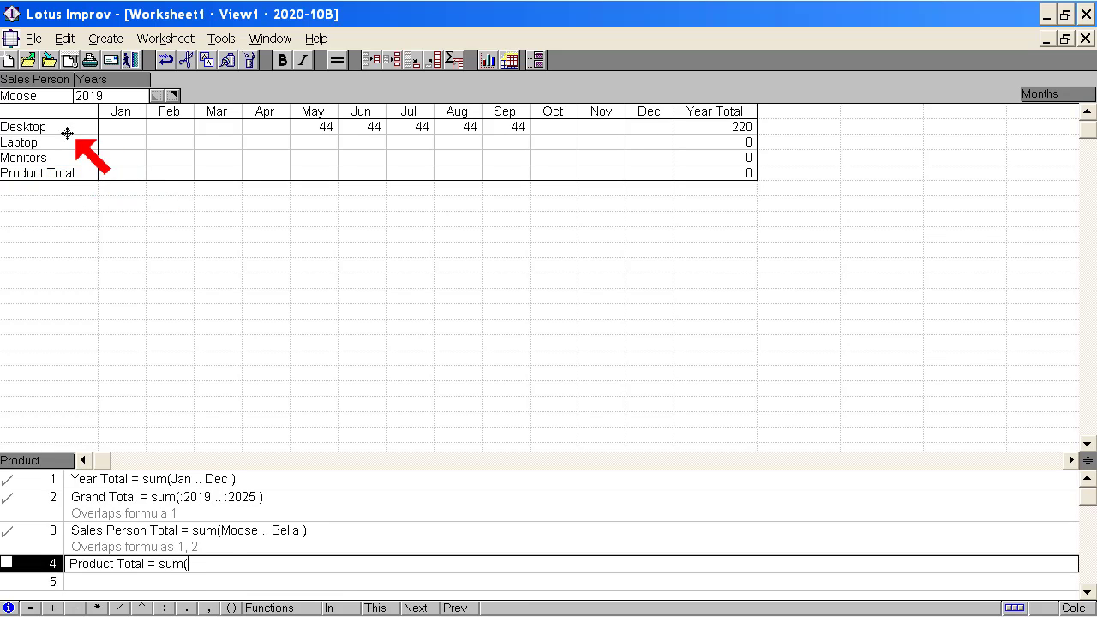
drag(71, 130, 57, 156)
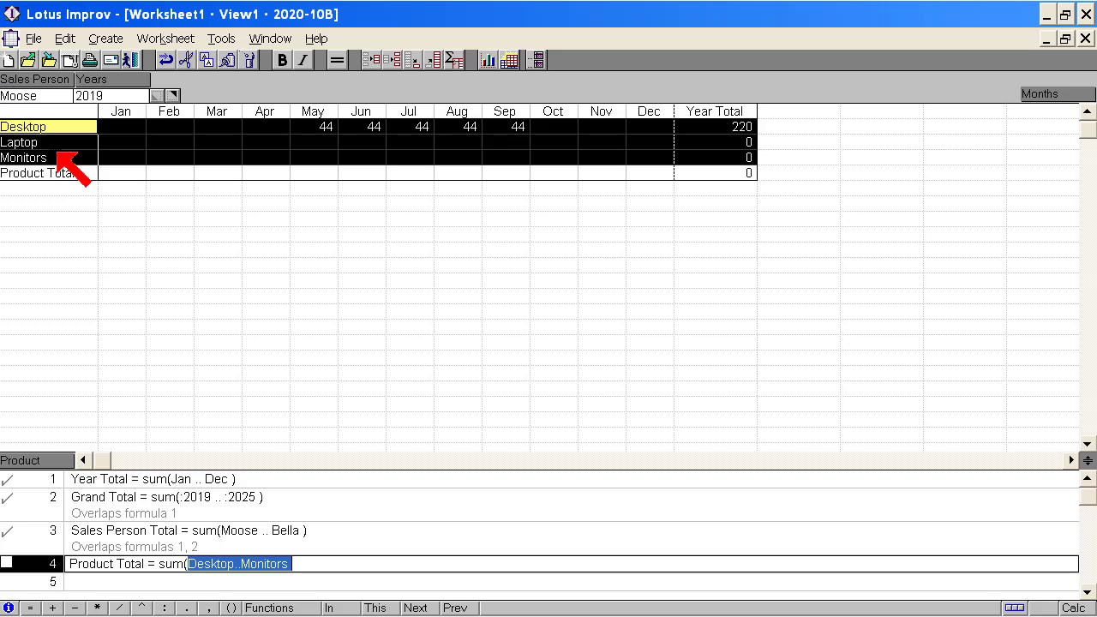
text())
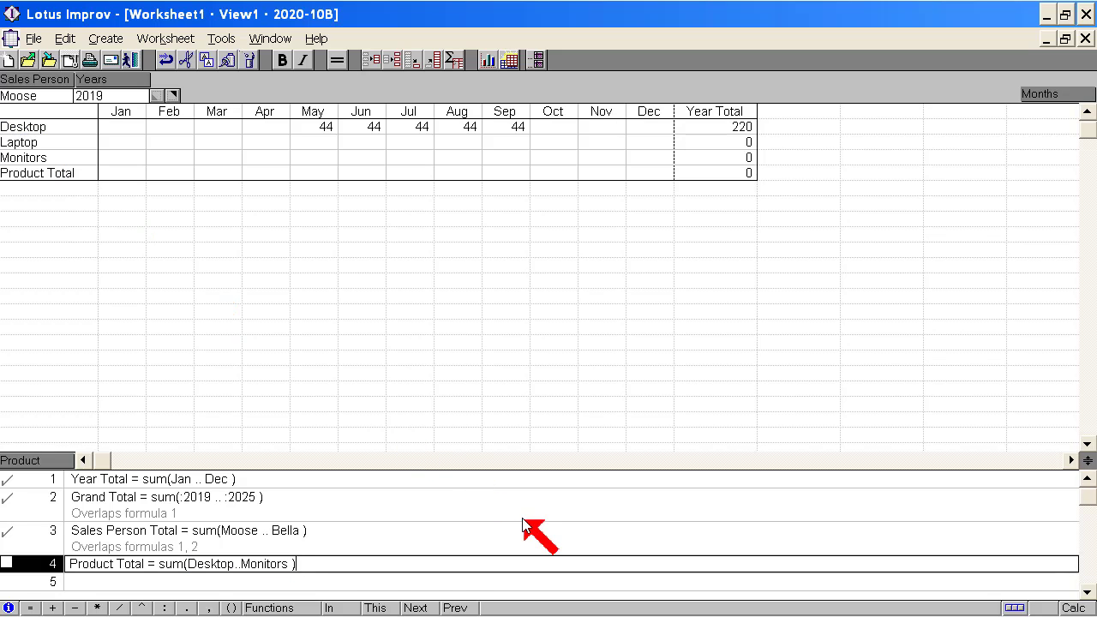
key(Return)
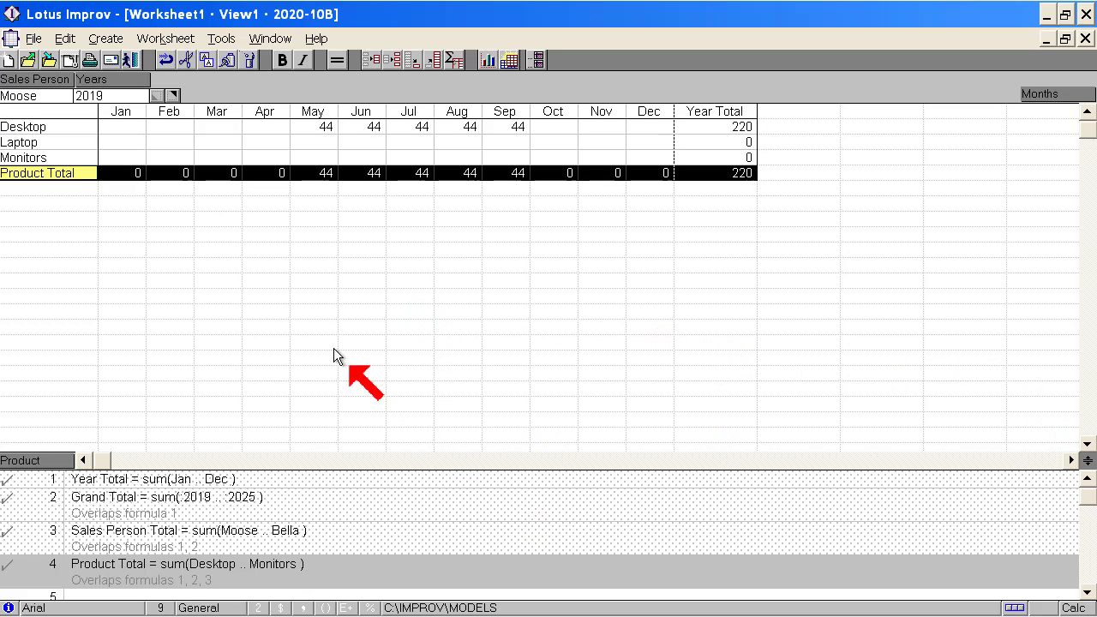
Step: Add a new row category named Scenario outside the Product category
right_click(37, 463)
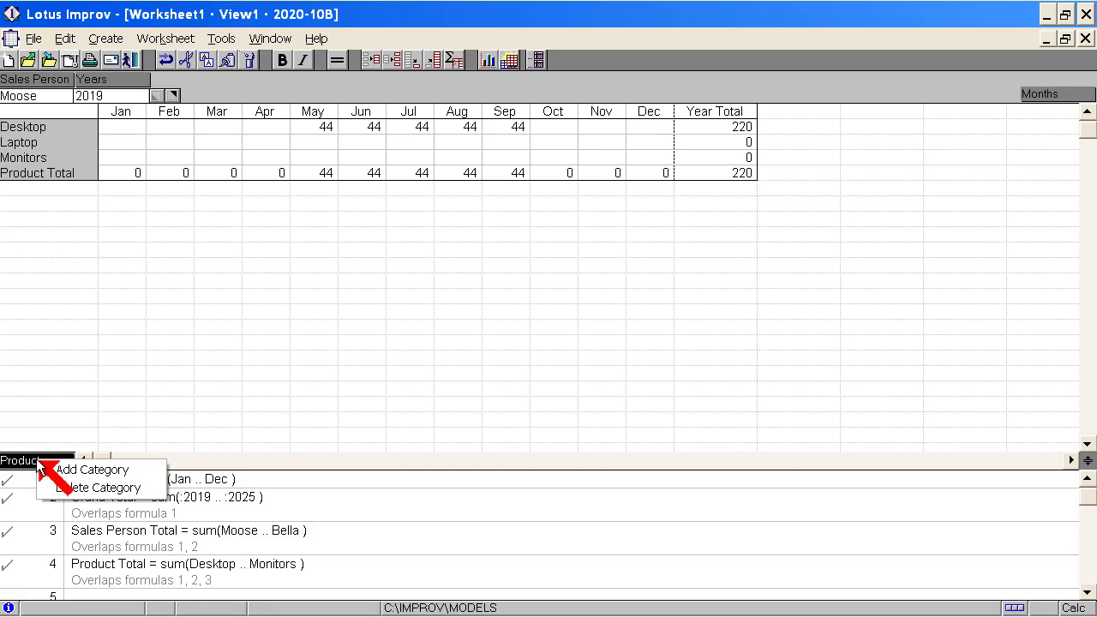
click(100, 471)
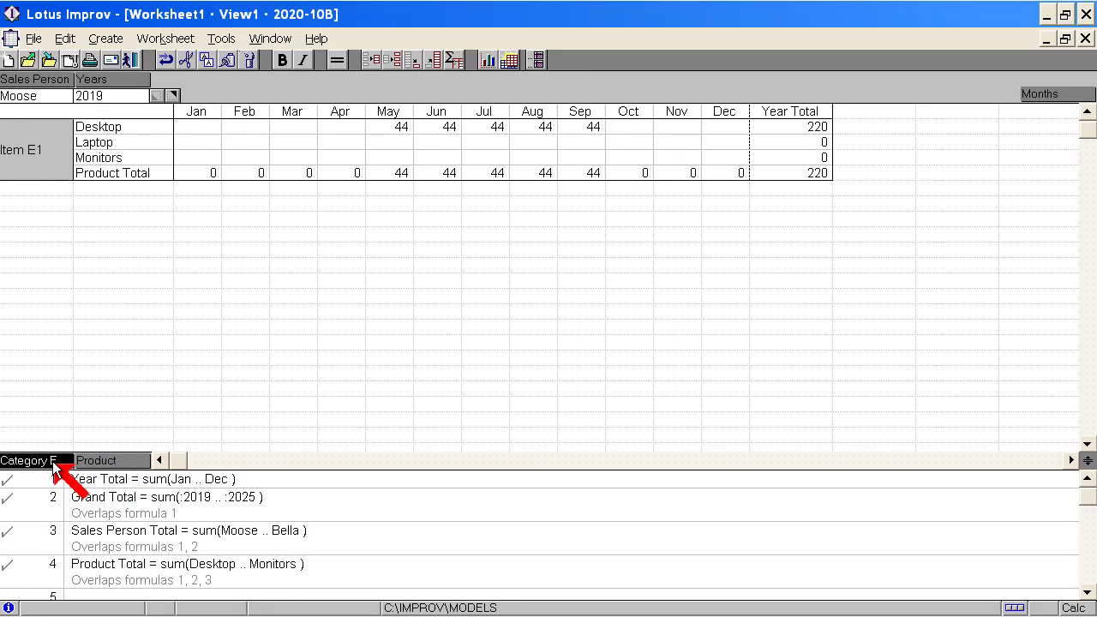
text(Scenario)
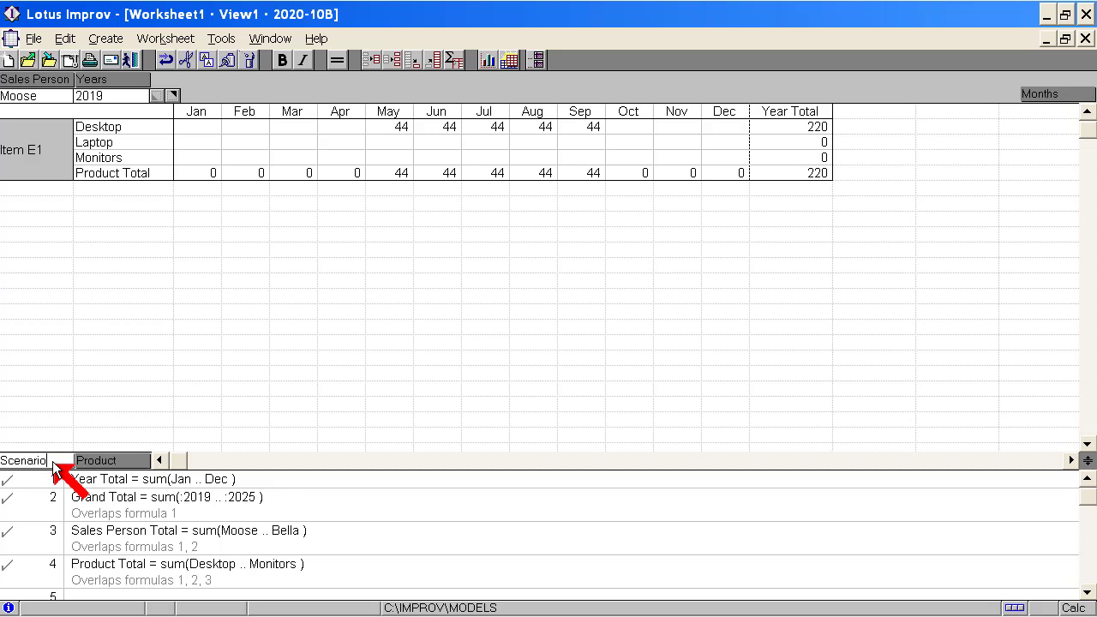
key(Return)
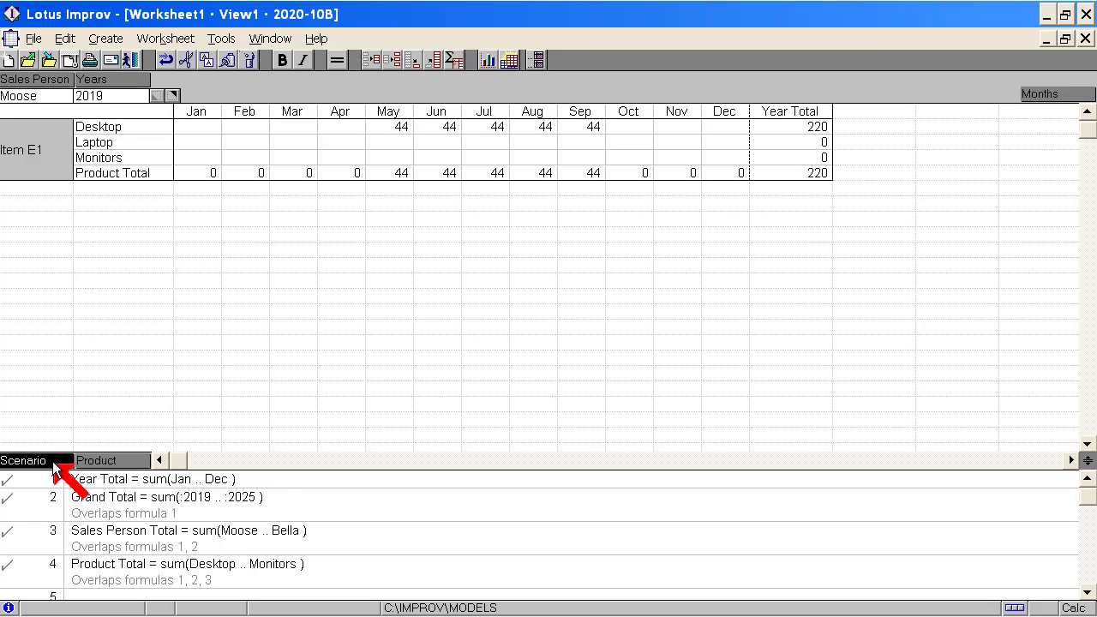
Step: Rename the Product category Products and the Scenario category Scenarios
click(57, 81)
click(69, 81)
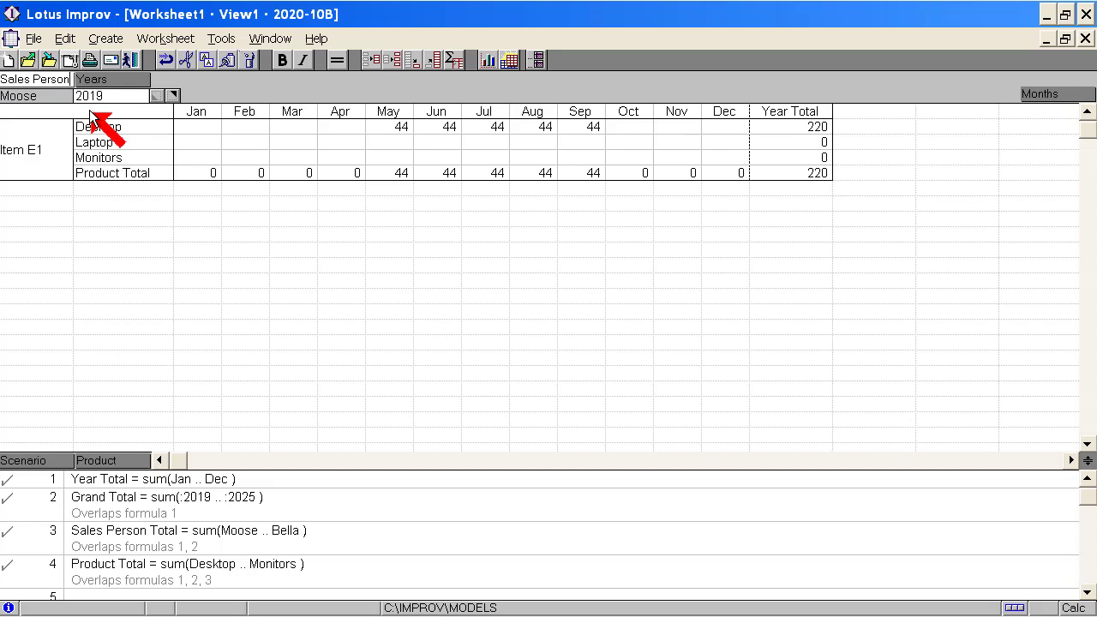
key(Return)
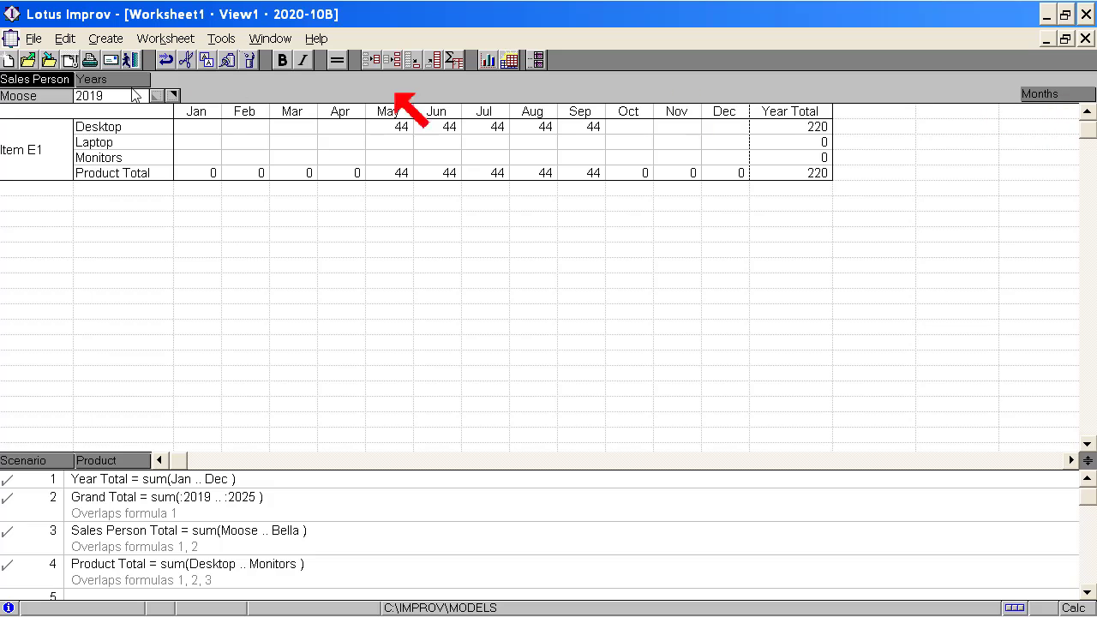
click(116, 460)
click(122, 459)
text(s)
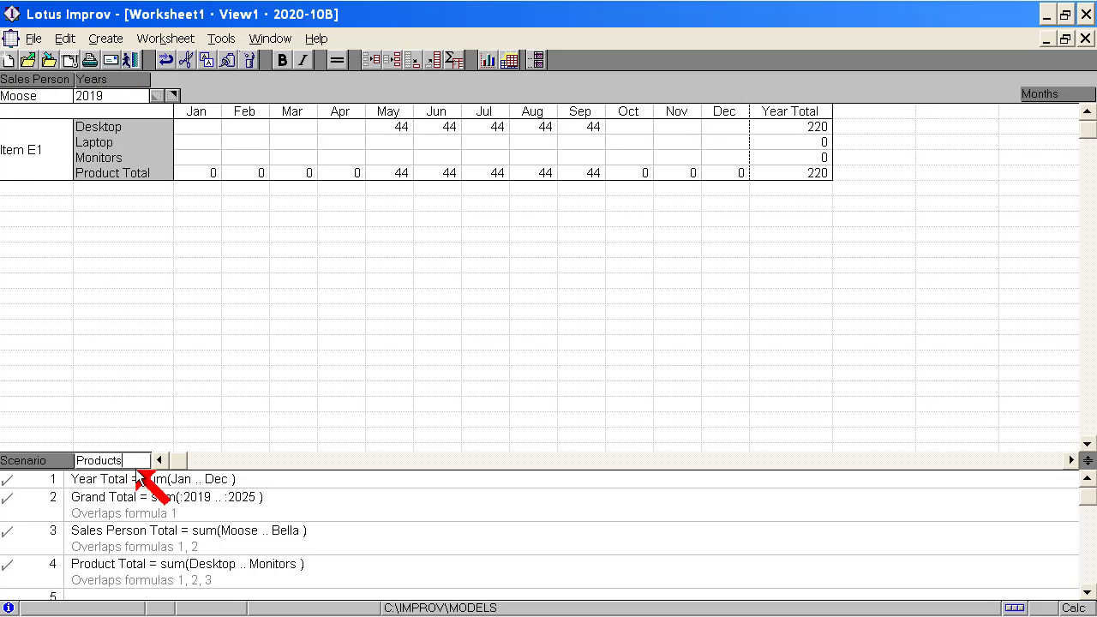
key(Return)
text(s)
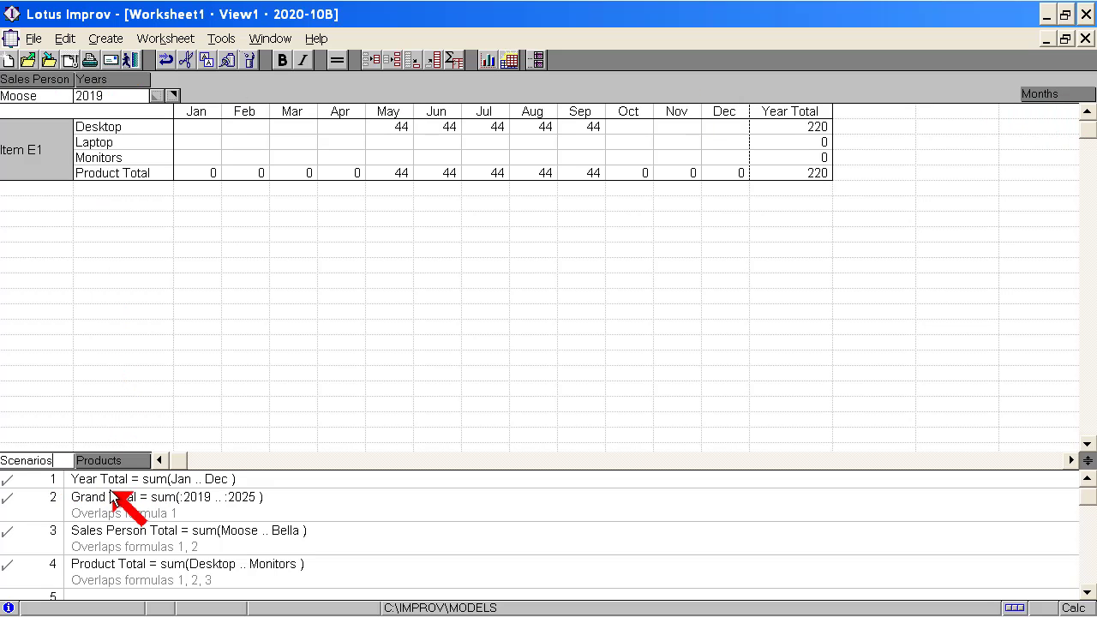
key(Return)
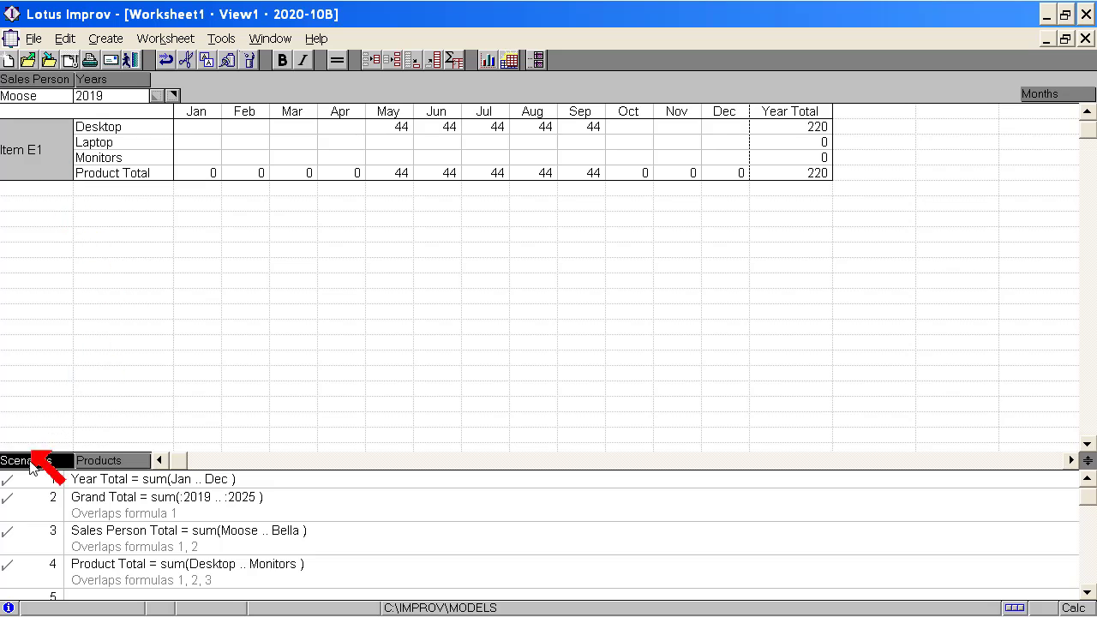
Step: Rename the first Scenarios item Actuals and add a second item below it named Forecast
click(38, 170)
text(Actuals)
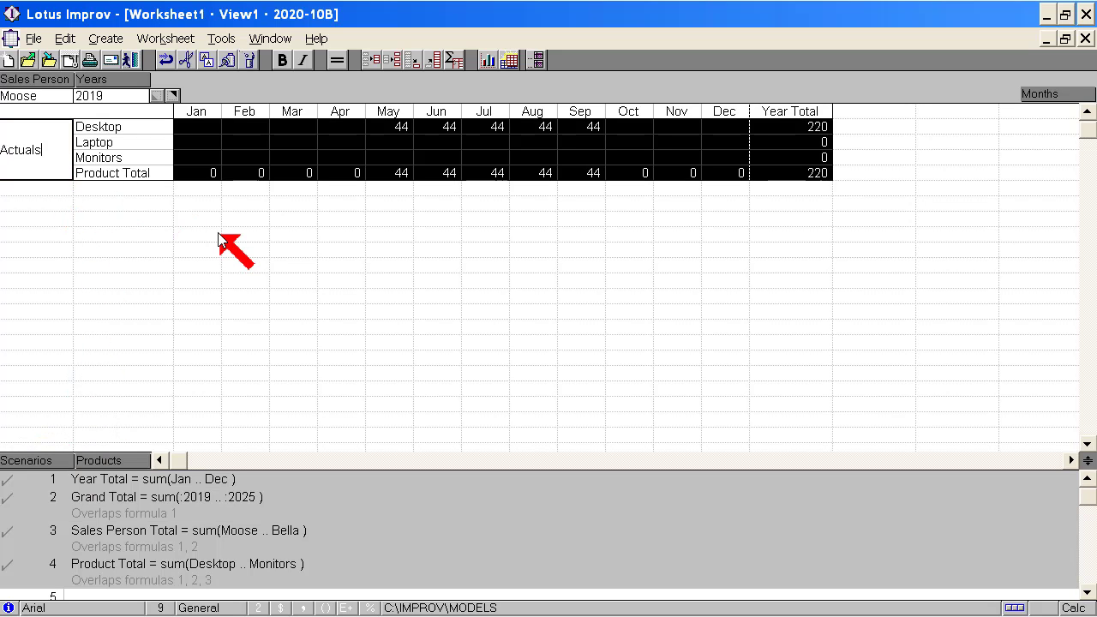
key(Return)
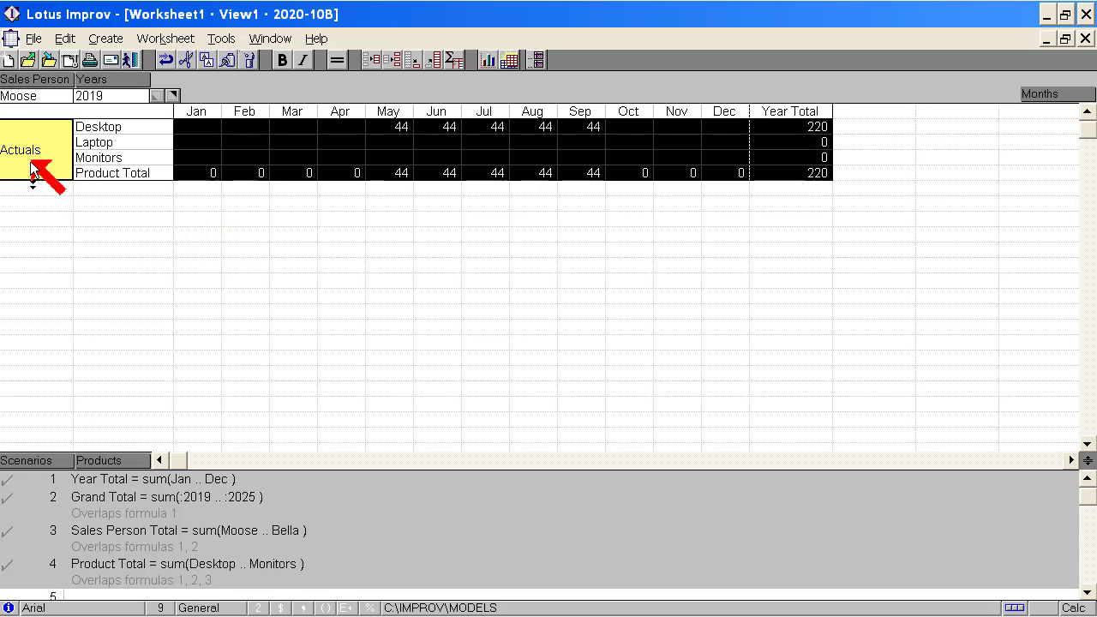
drag(33, 180, 36, 191)
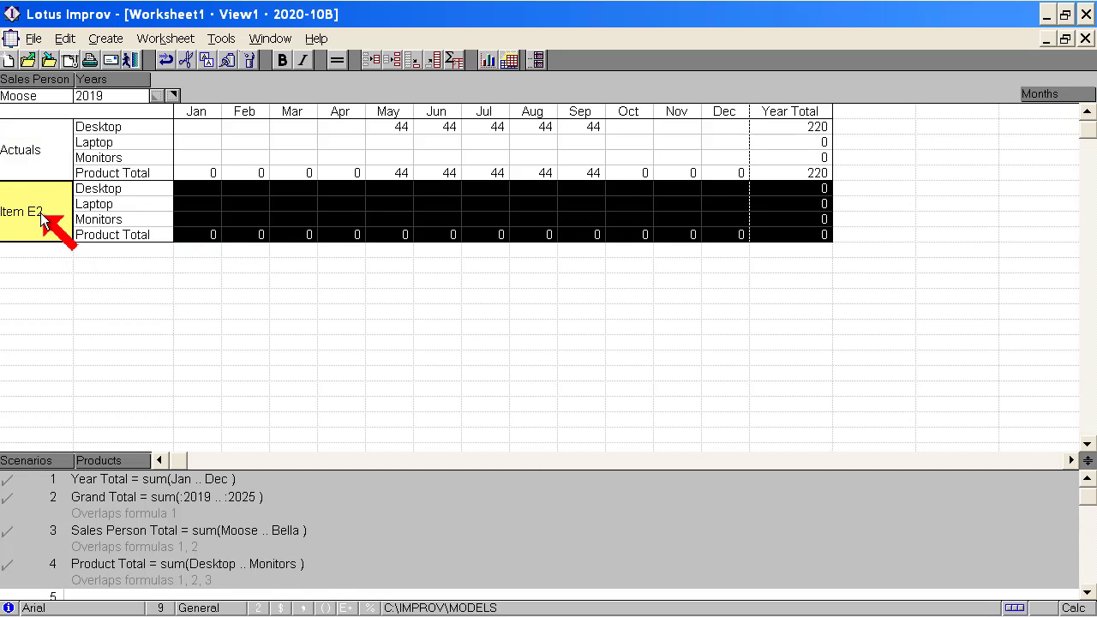
text(Forecast)
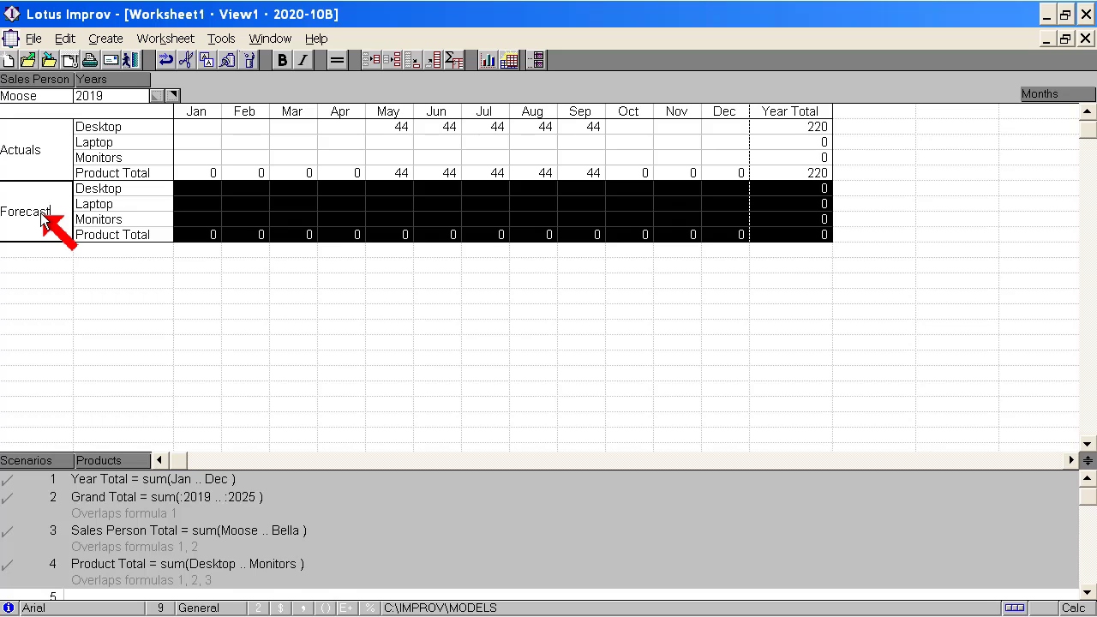
click(42, 217)
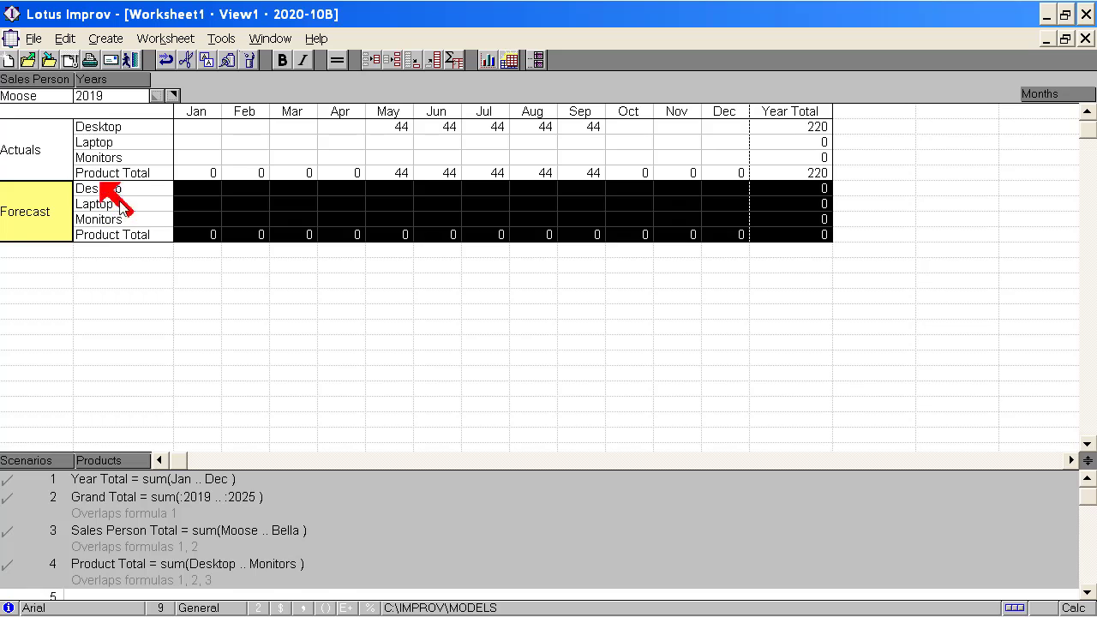
click(390, 204)
drag(437, 204, 531, 204)
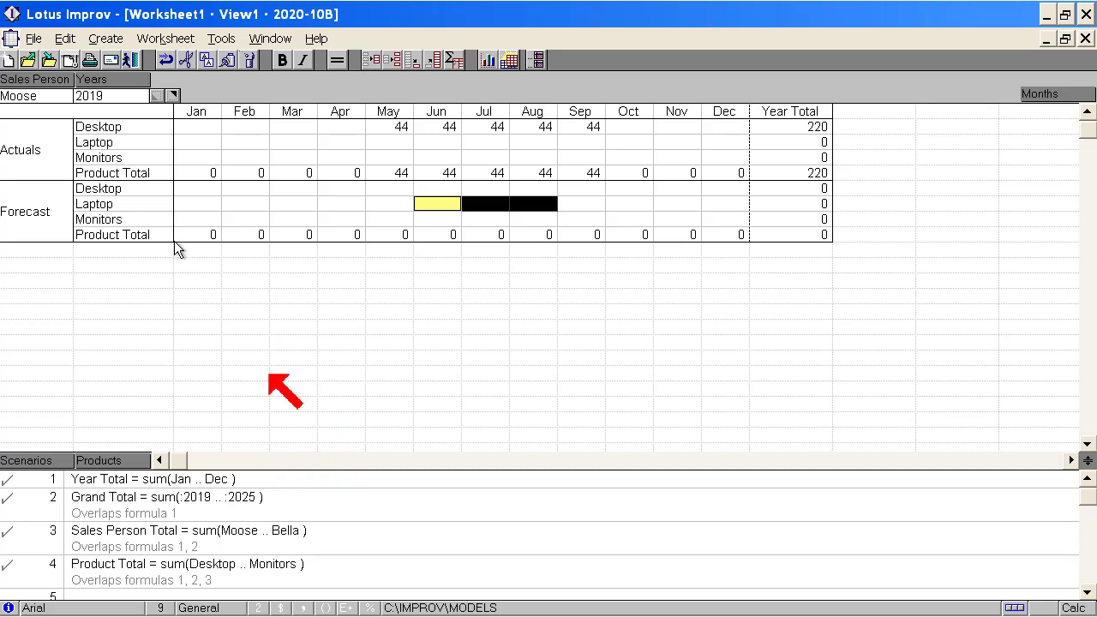
Step: Move the Sales Person category from the pages into the rows, between Scenarios and Products
click(34, 79)
drag(34, 80, 163, 463)
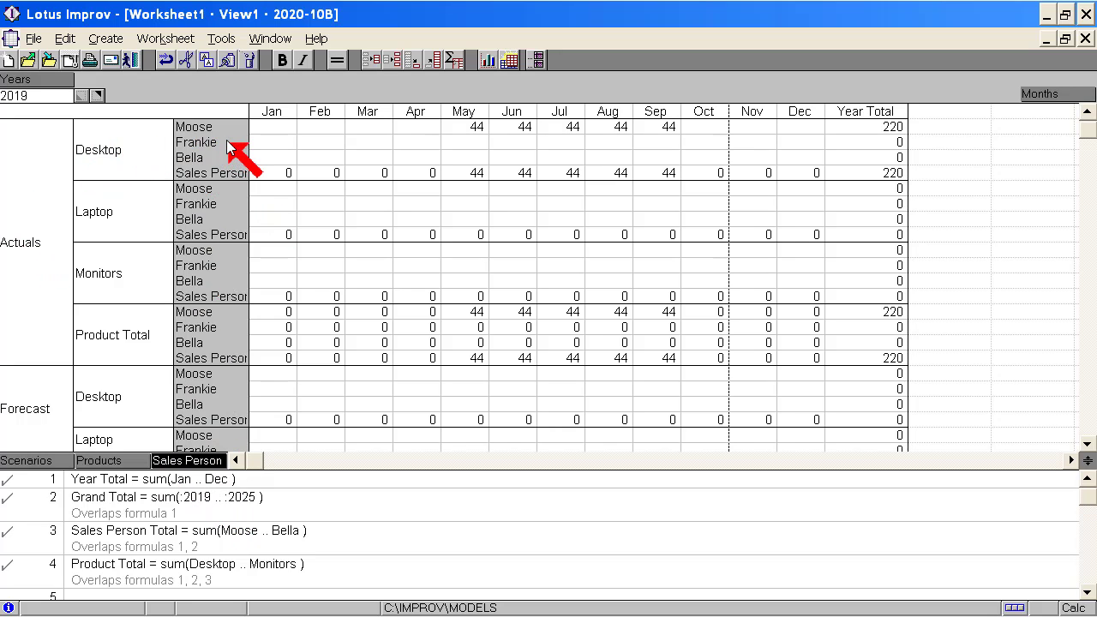
drag(193, 467, 127, 465)
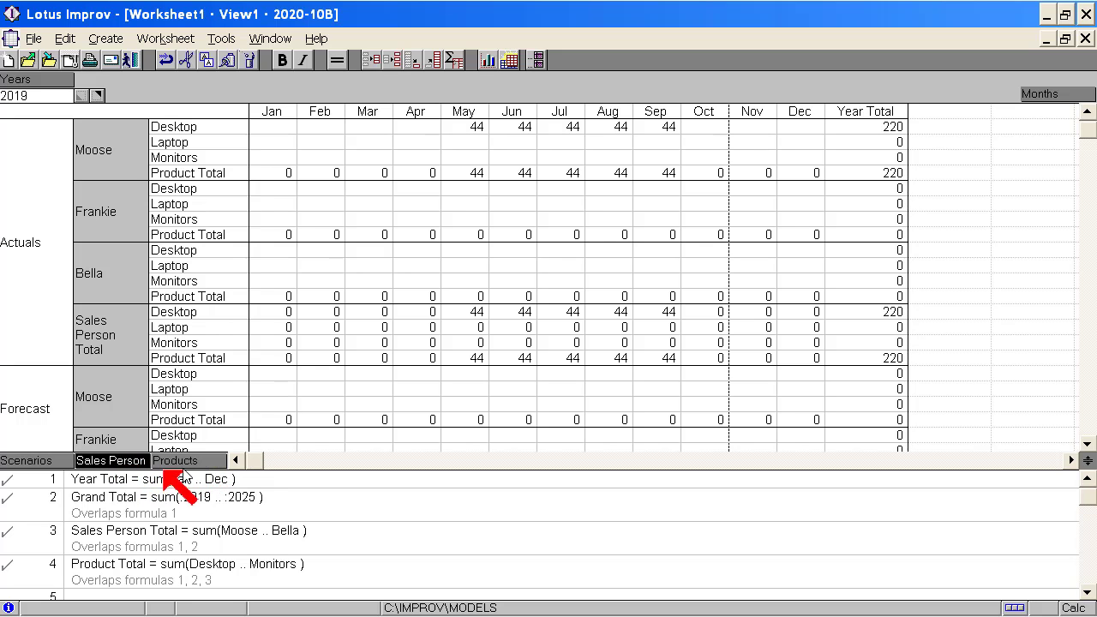
click(96, 154)
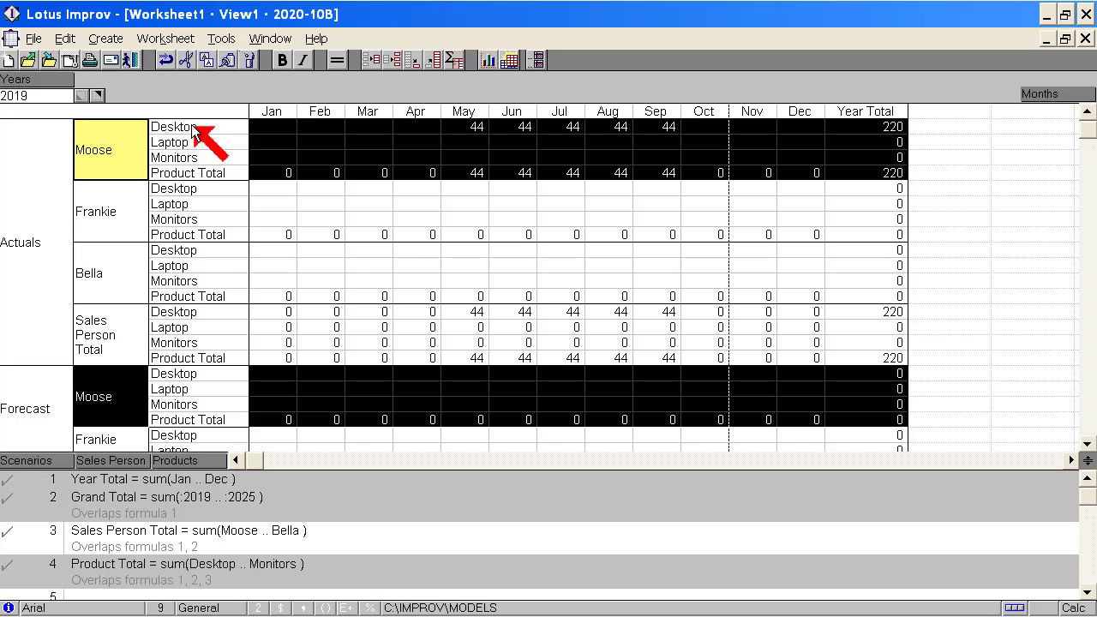
click(201, 187)
click(467, 282)
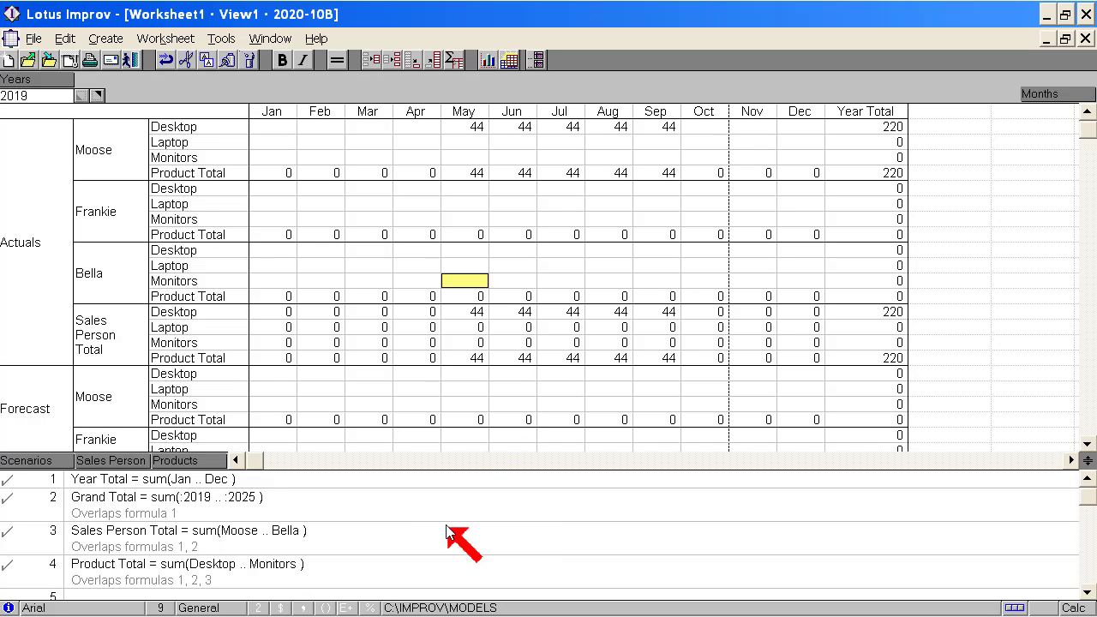
Step: Examine which cells the Year Total, Grand Total, Sales Person Total and Product Total formulas cover, paging Years back to 2021 after Grand Total
click(207, 478)
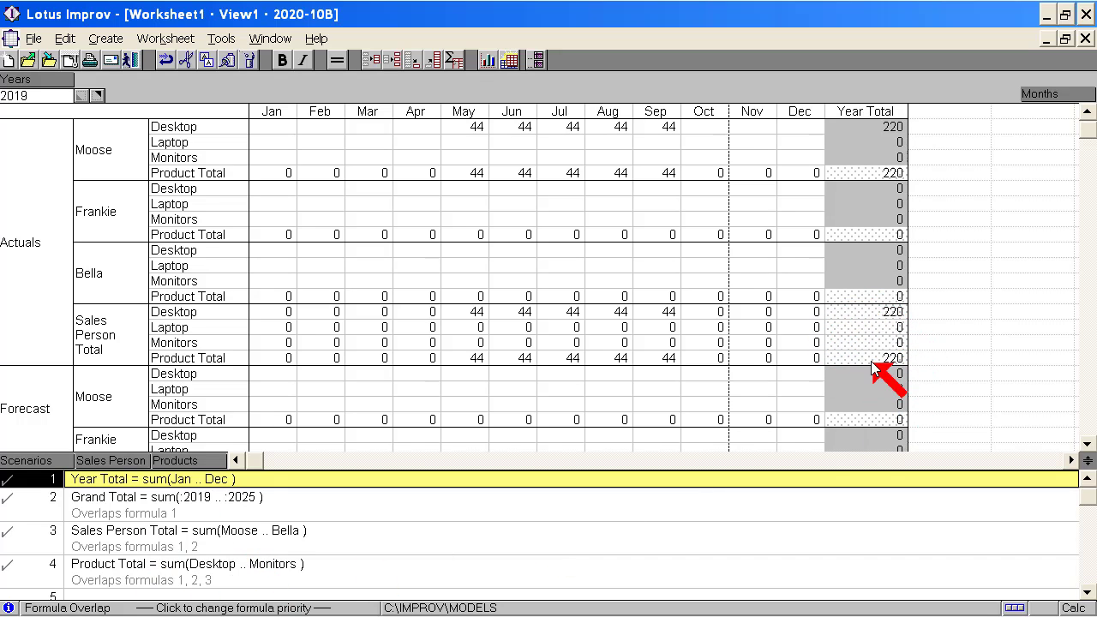
click(180, 512)
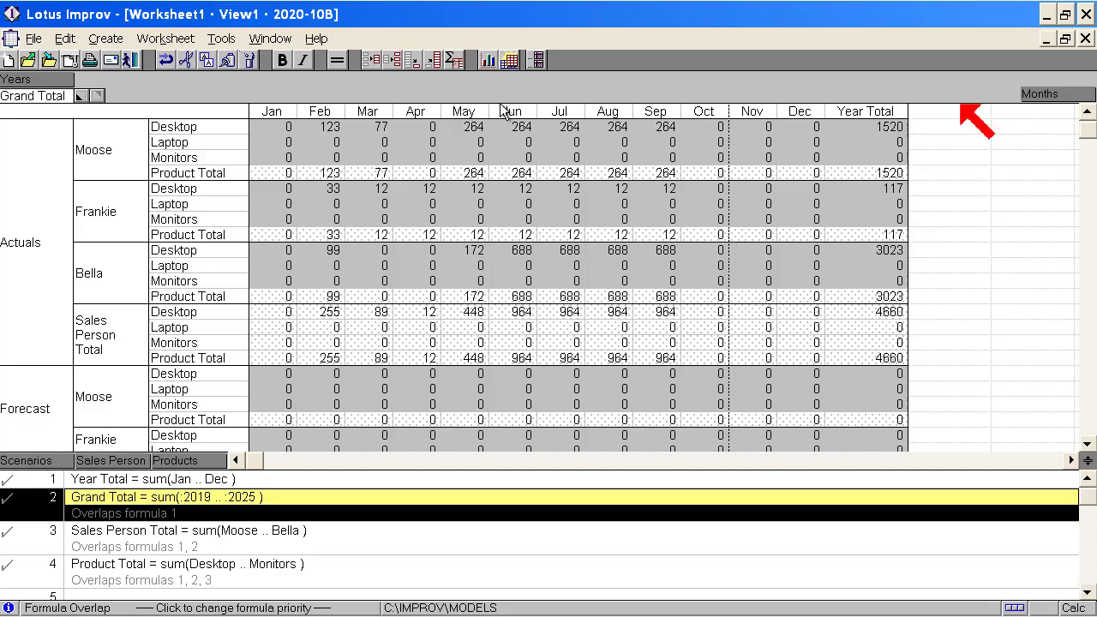
click(78, 97)
click(78, 97)
click(78, 96)
click(78, 97)
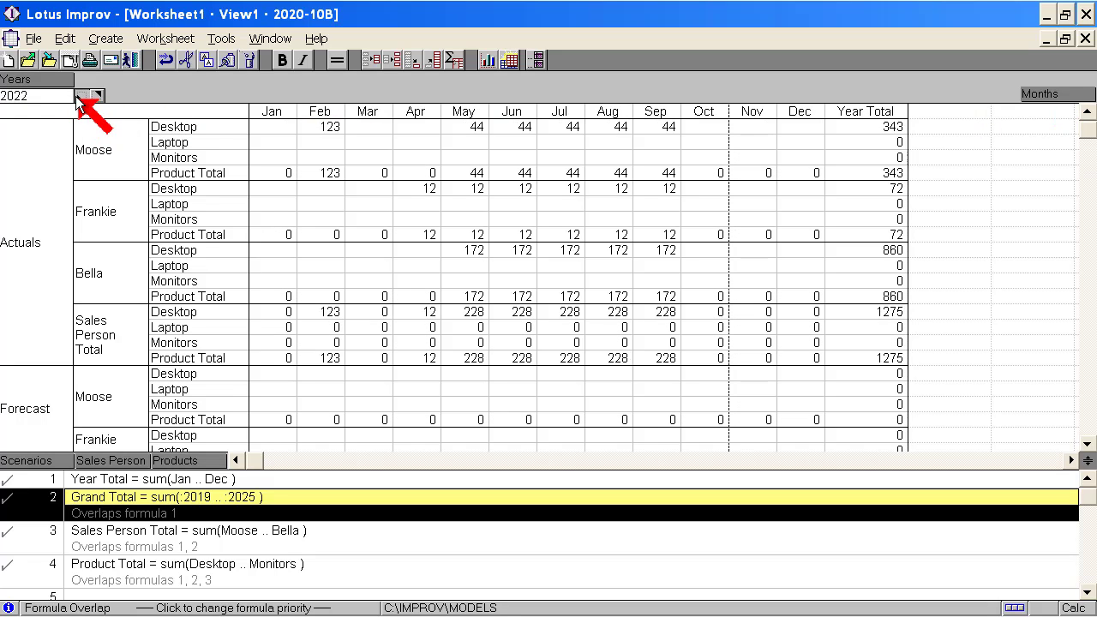
click(78, 96)
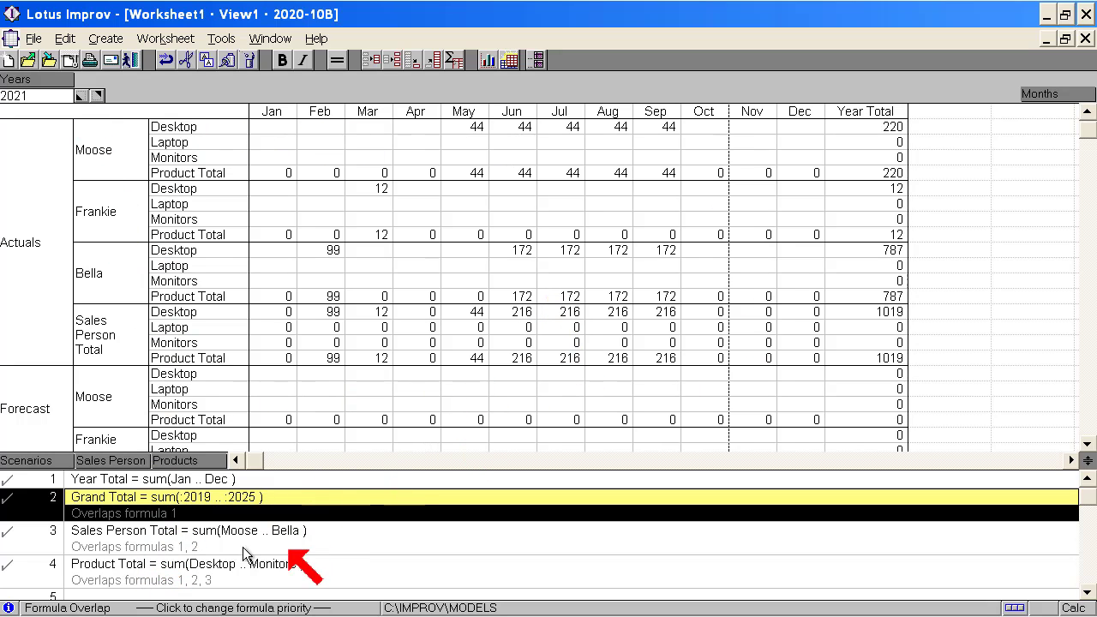
click(159, 541)
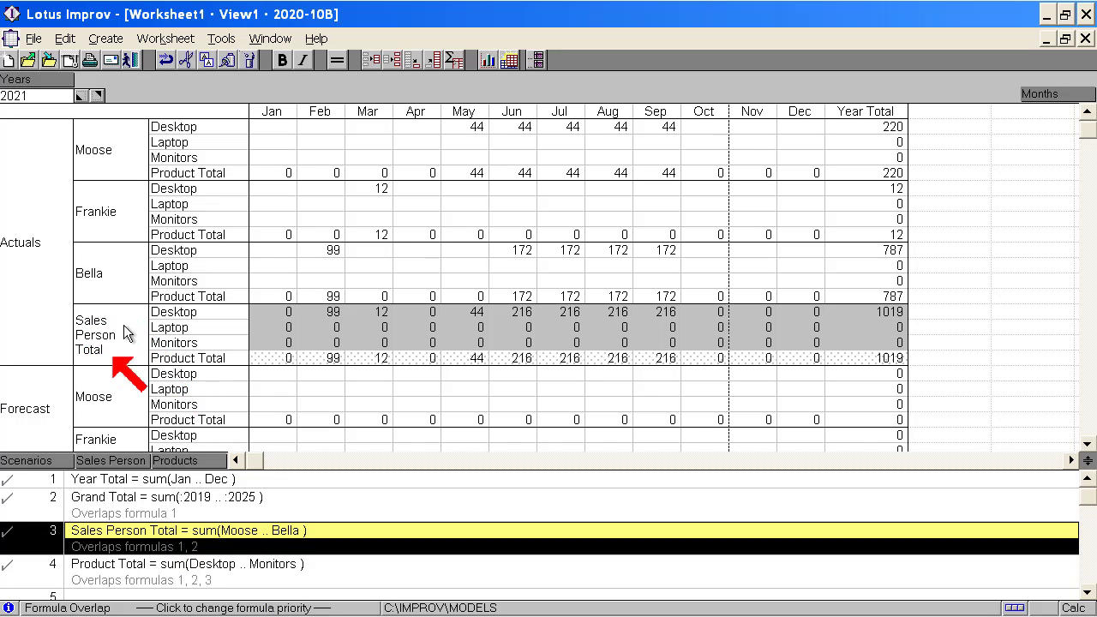
click(142, 576)
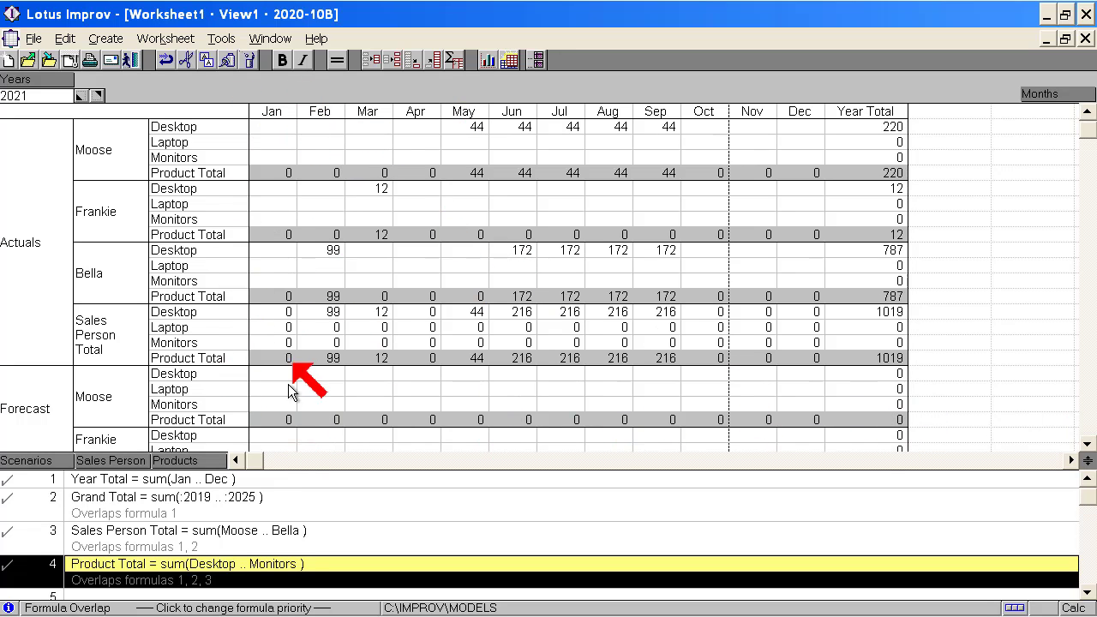
click(984, 425)
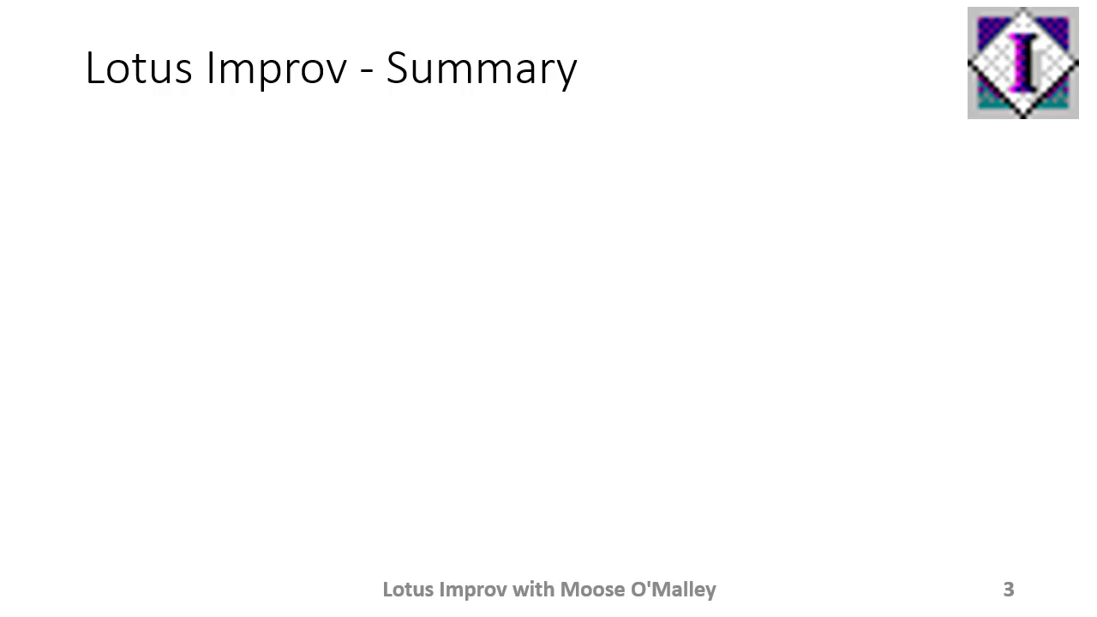
click(973, 459)
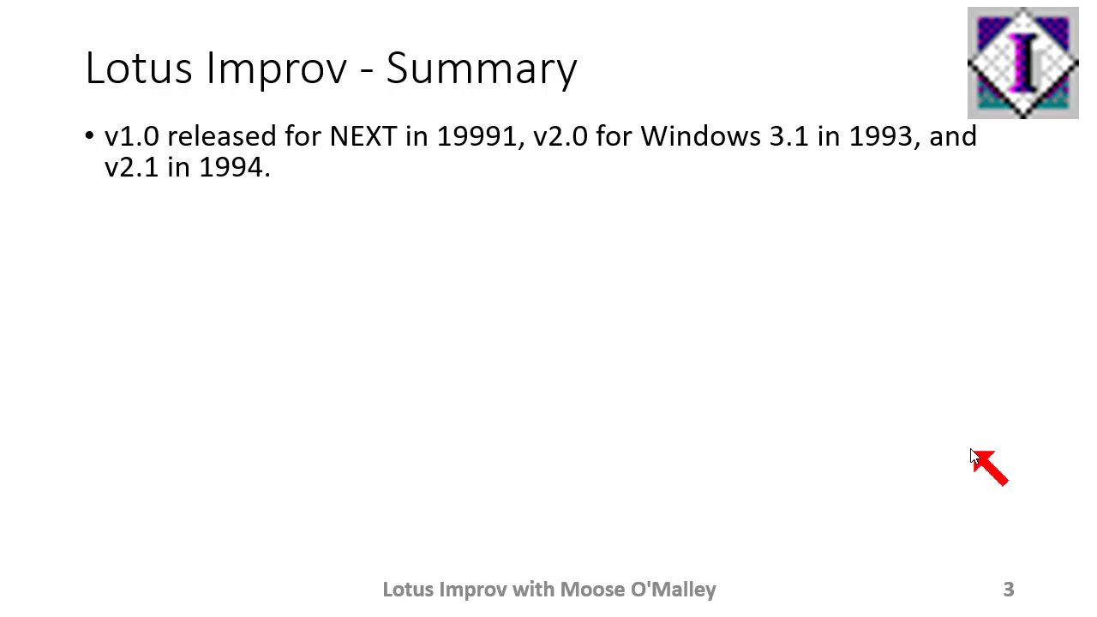